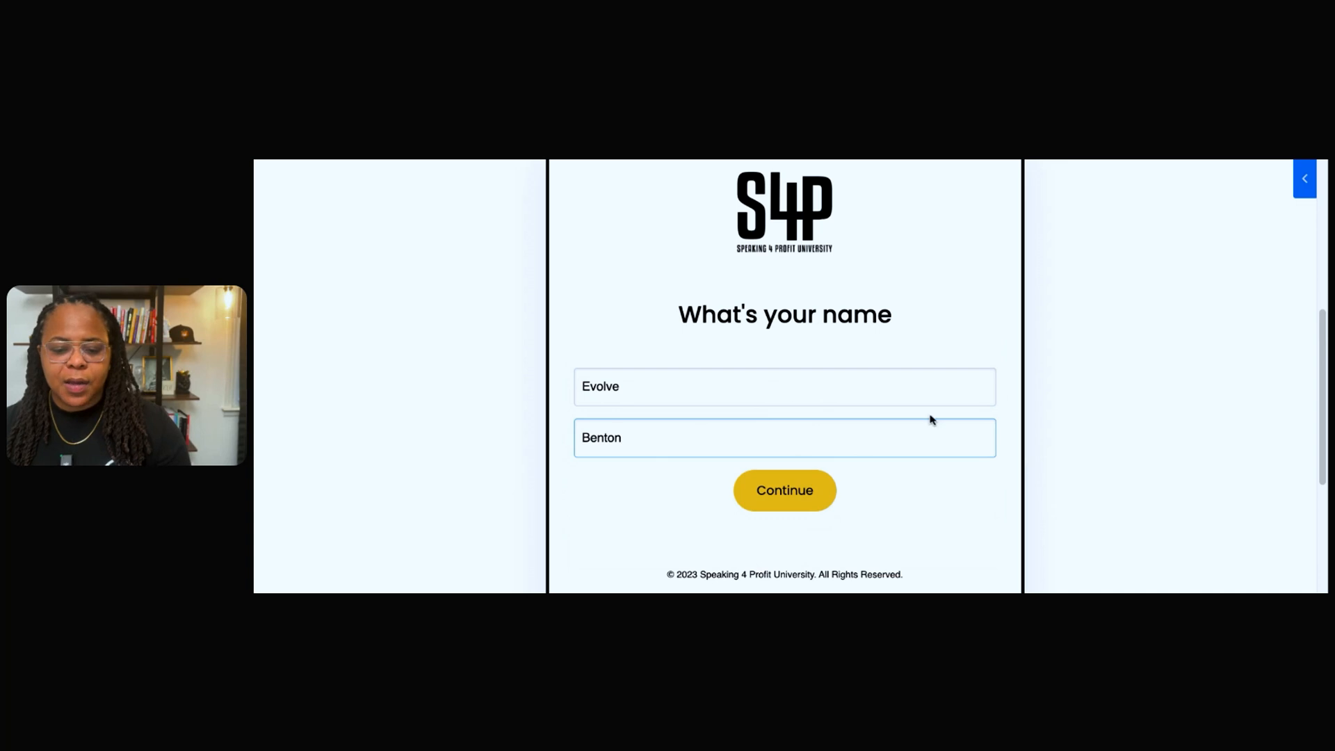
Submit the contact's name, fill in the contact's e-mail and submit the fee calculator form.
click(820, 490)
click(813, 489)
click(721, 366)
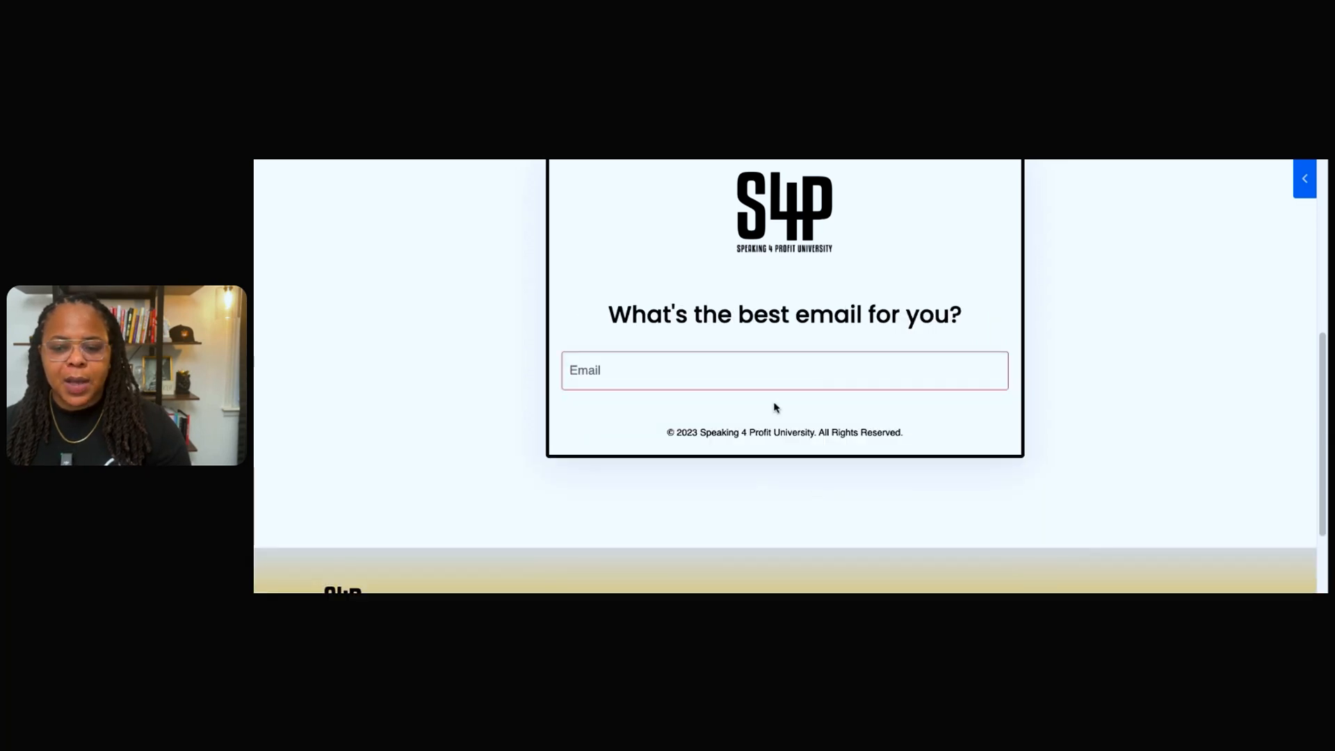
click(1102, 327)
click(809, 417)
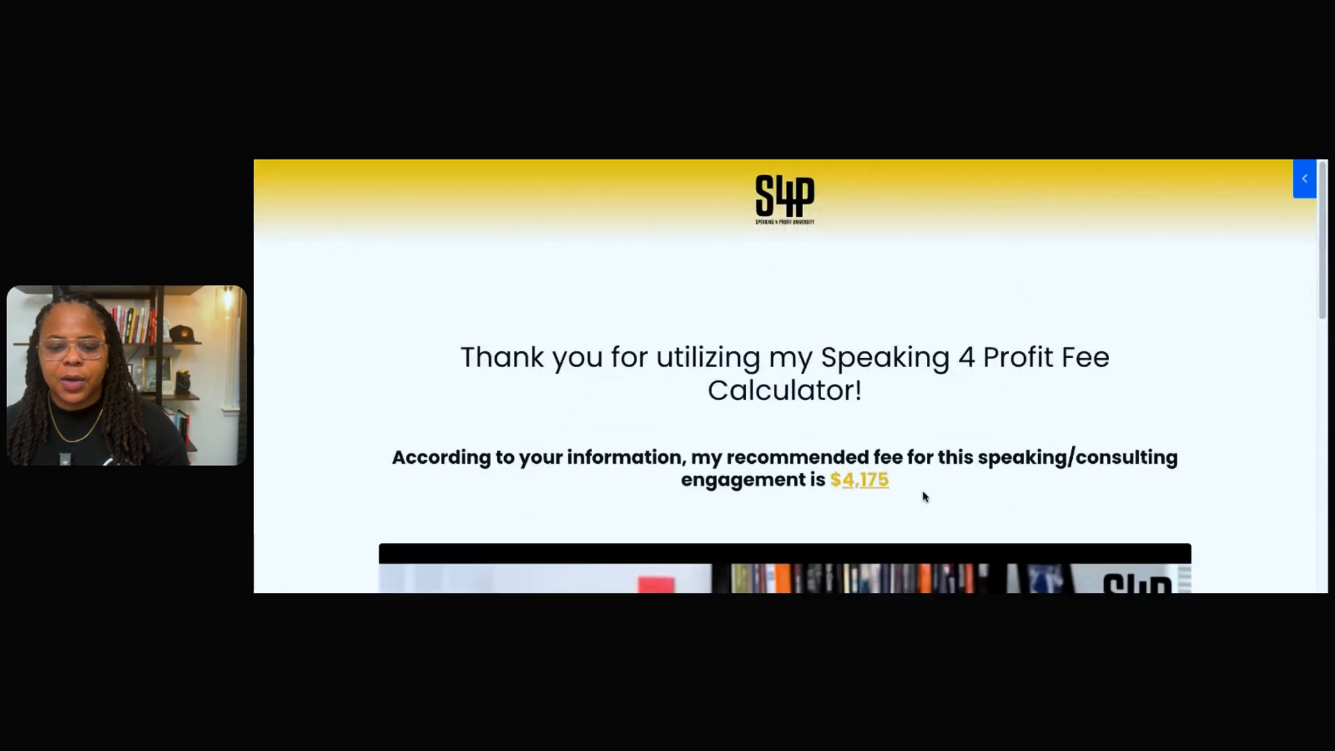
Examine the fee calculator's thank-you page, including the recommended fee, the video and the challenge offer below it.
scroll(922, 484, down, 2)
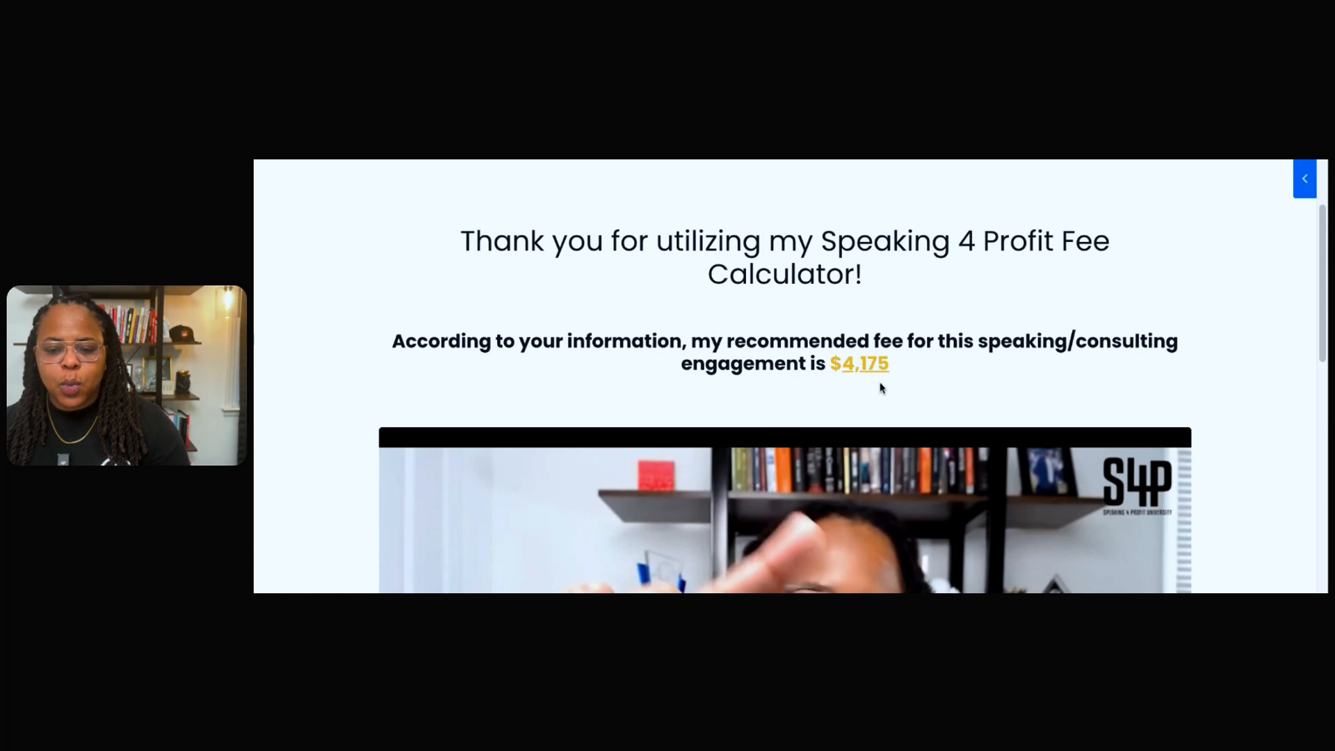
scroll(916, 398, down, 5)
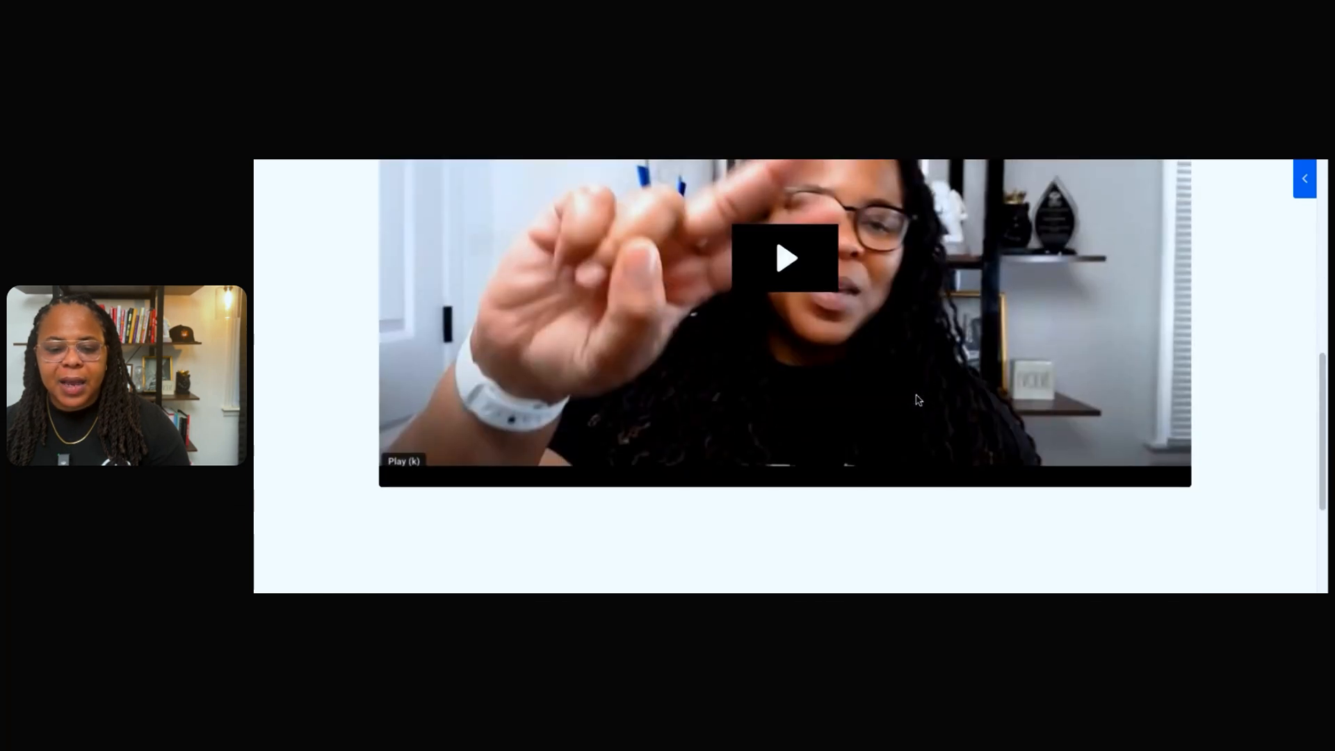
scroll(916, 399, down, 3)
scroll(784, 325, up, 5)
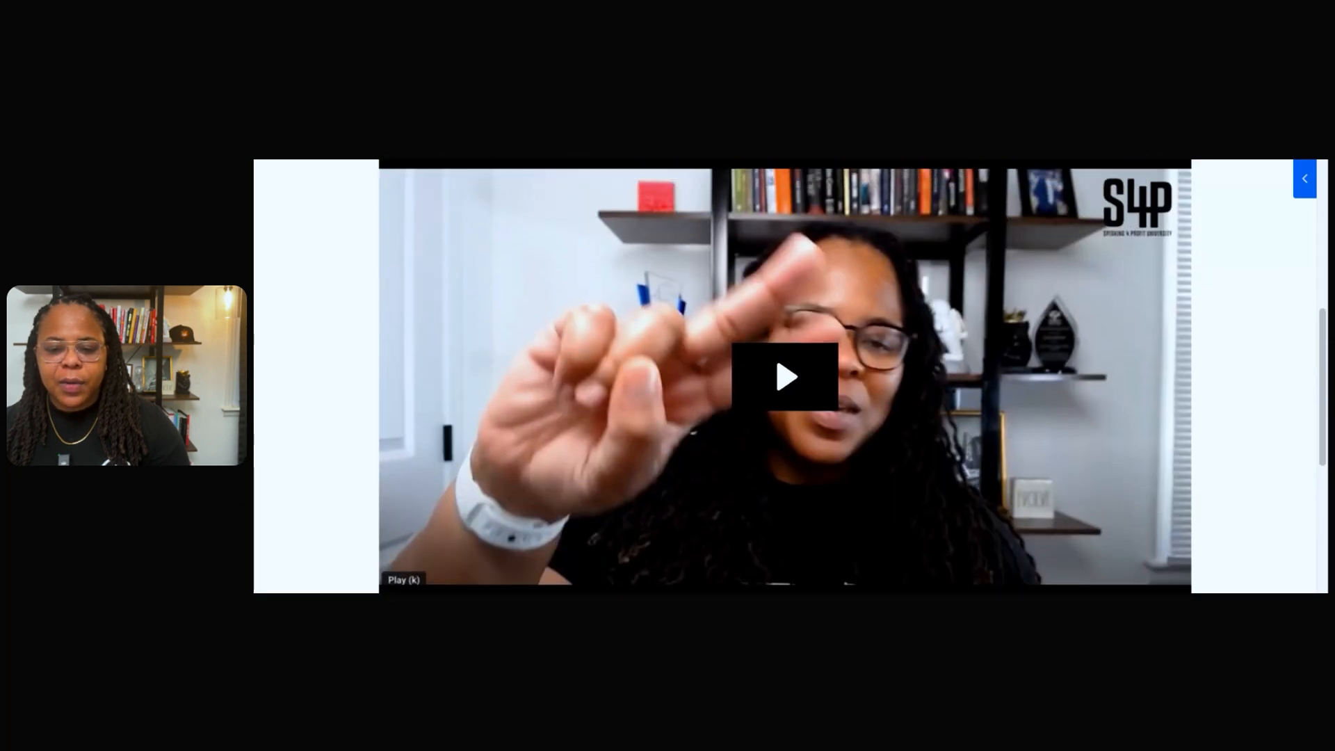
scroll(790, 376, up, 1)
scroll(790, 377, down, 4)
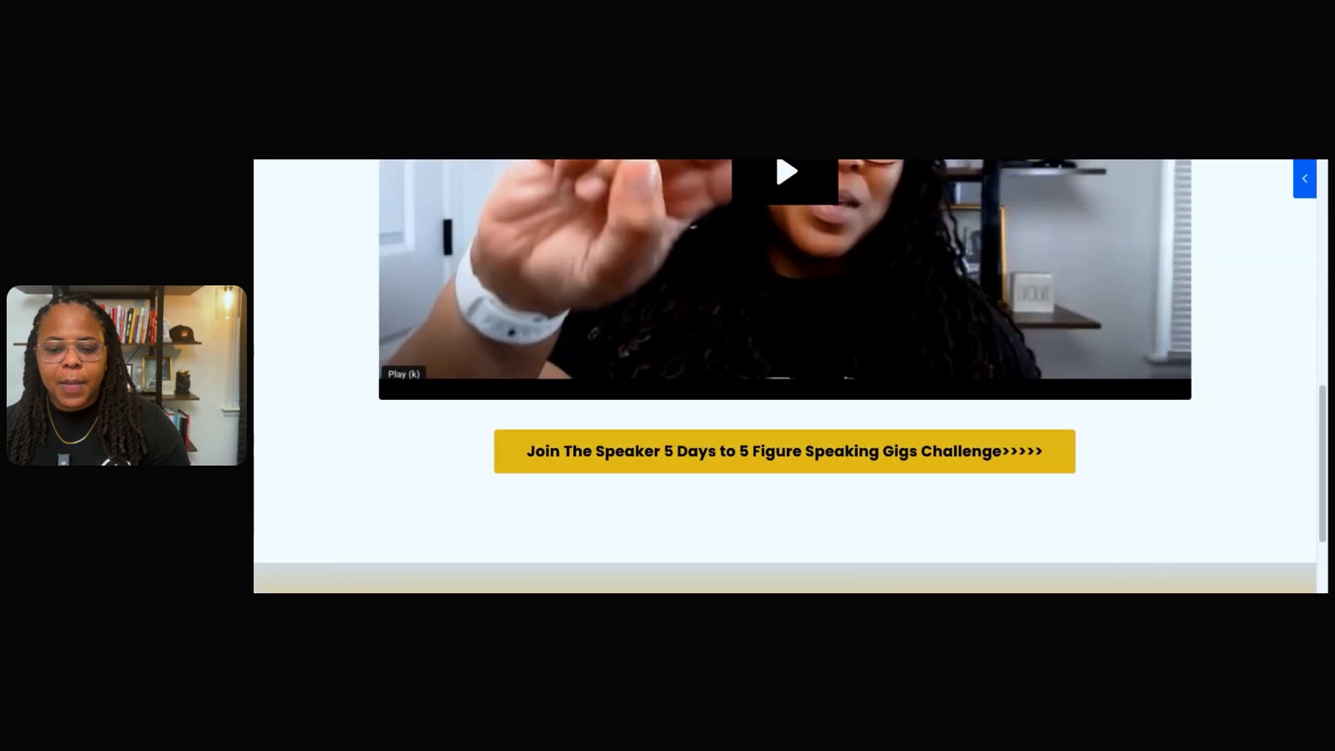
scroll(790, 376, up, 2)
scroll(790, 376, down, 1)
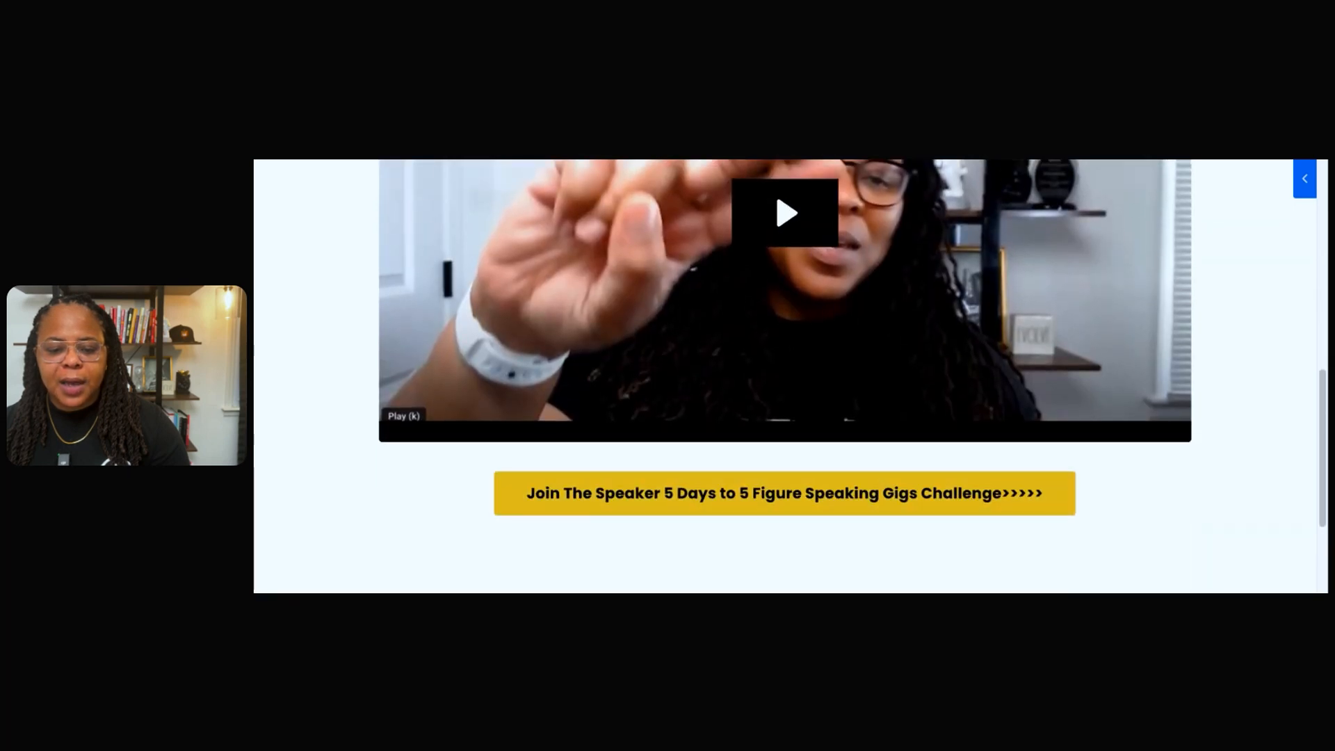
scroll(790, 376, down, 1)
scroll(790, 377, down, 2)
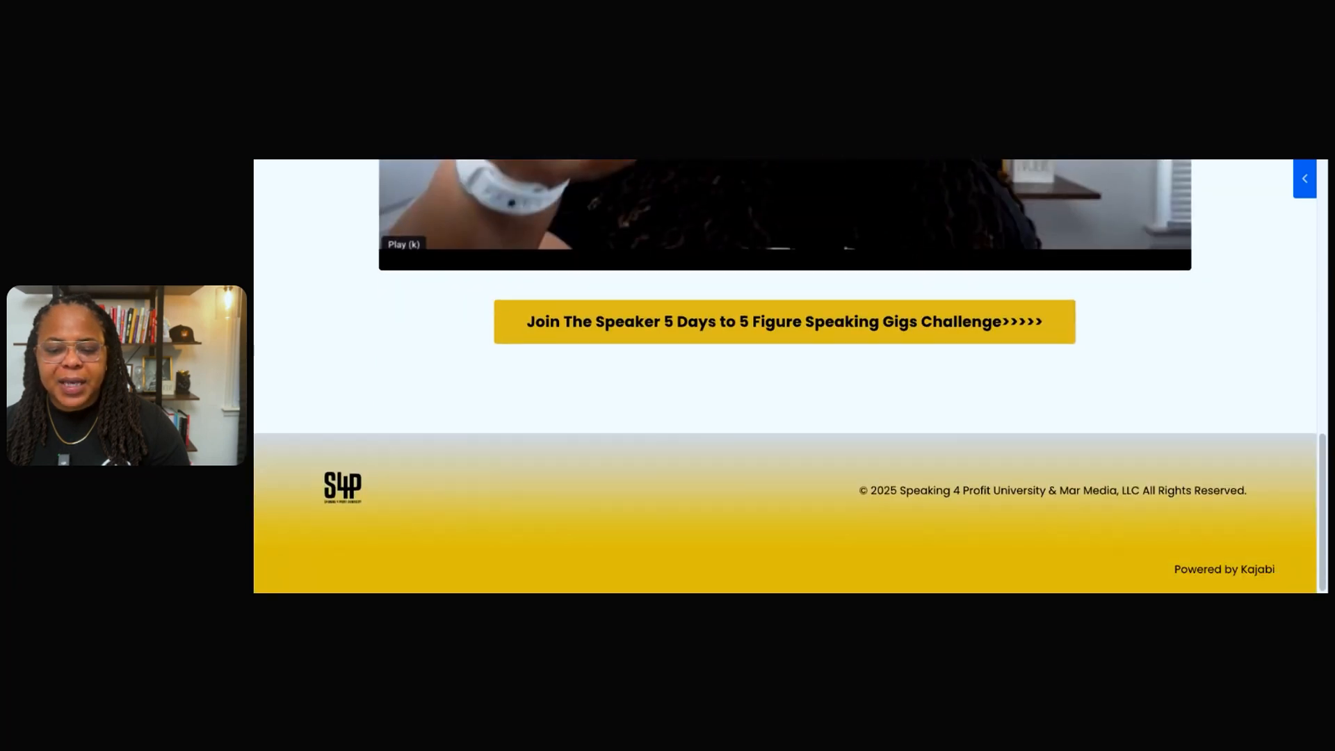
scroll(790, 376, up, 10)
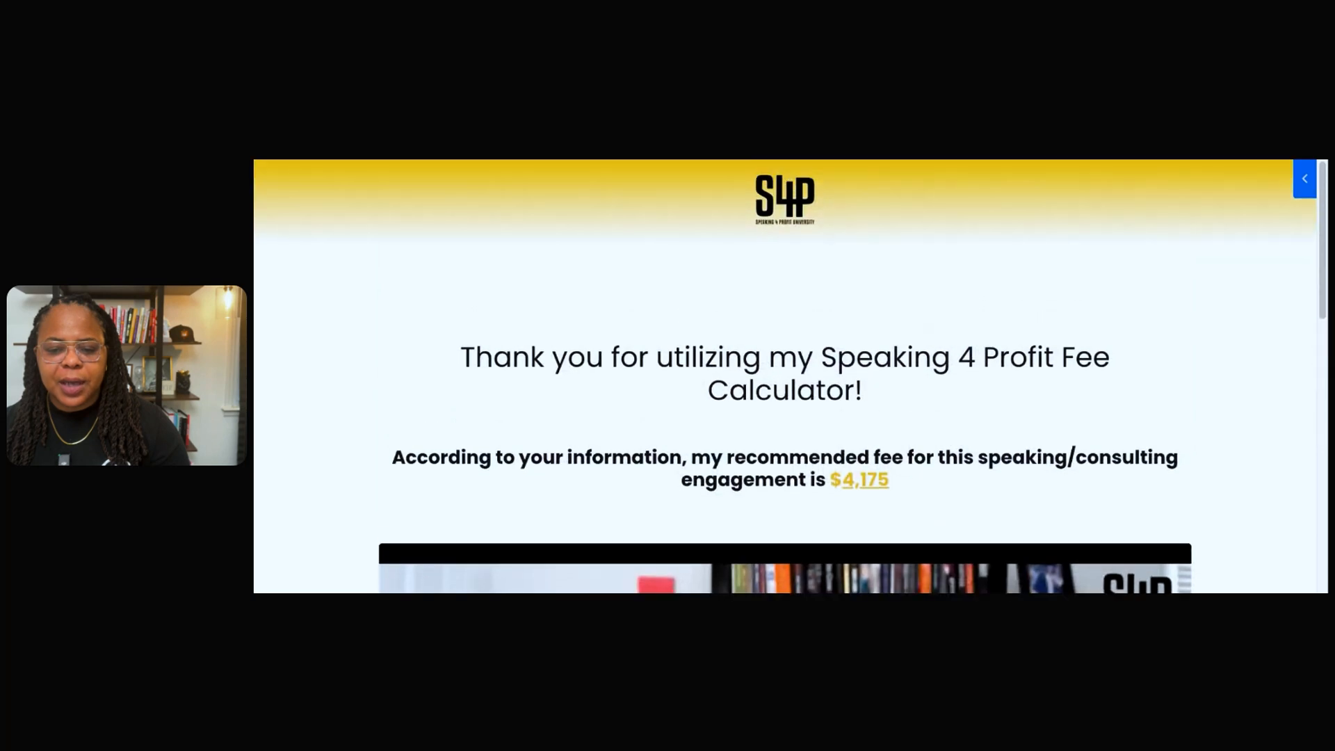
scroll(790, 376, down, 5)
scroll(790, 376, down, 1)
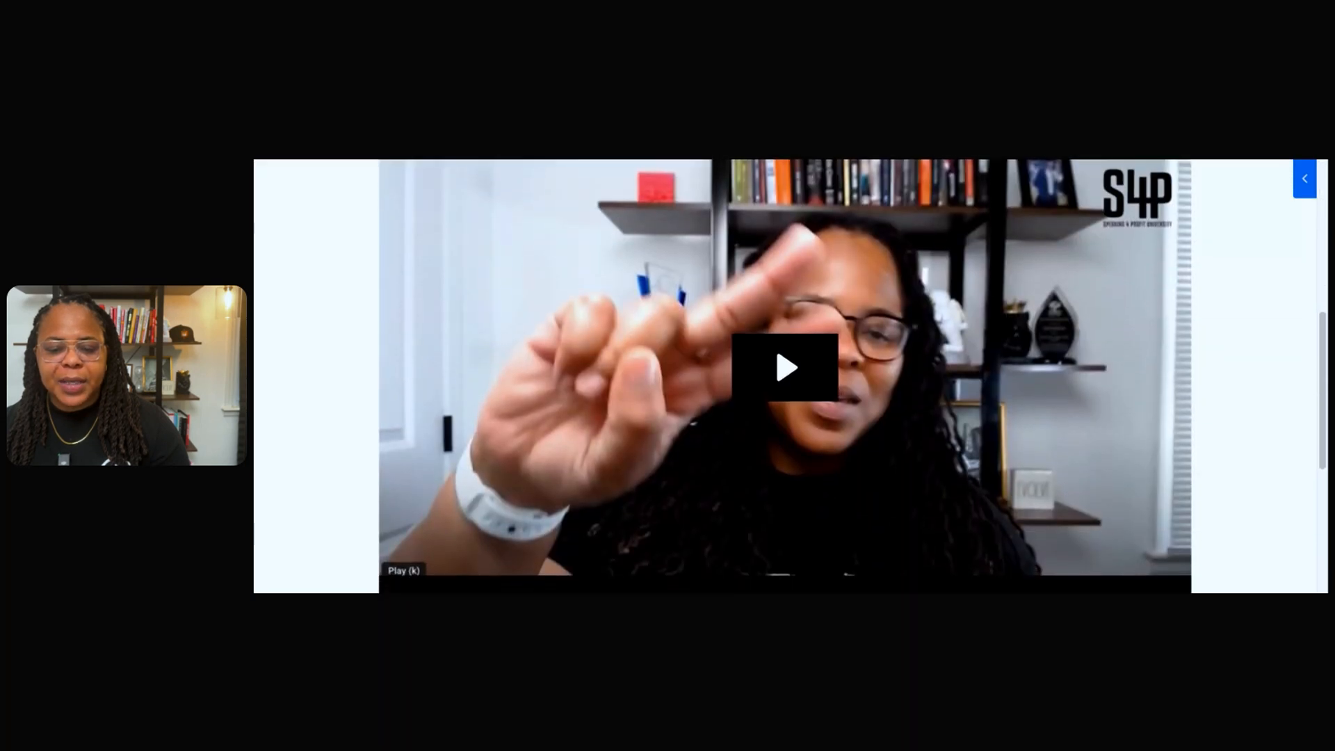
scroll(790, 377, up, 5)
scroll(790, 377, down, 5)
scroll(790, 376, down, 2)
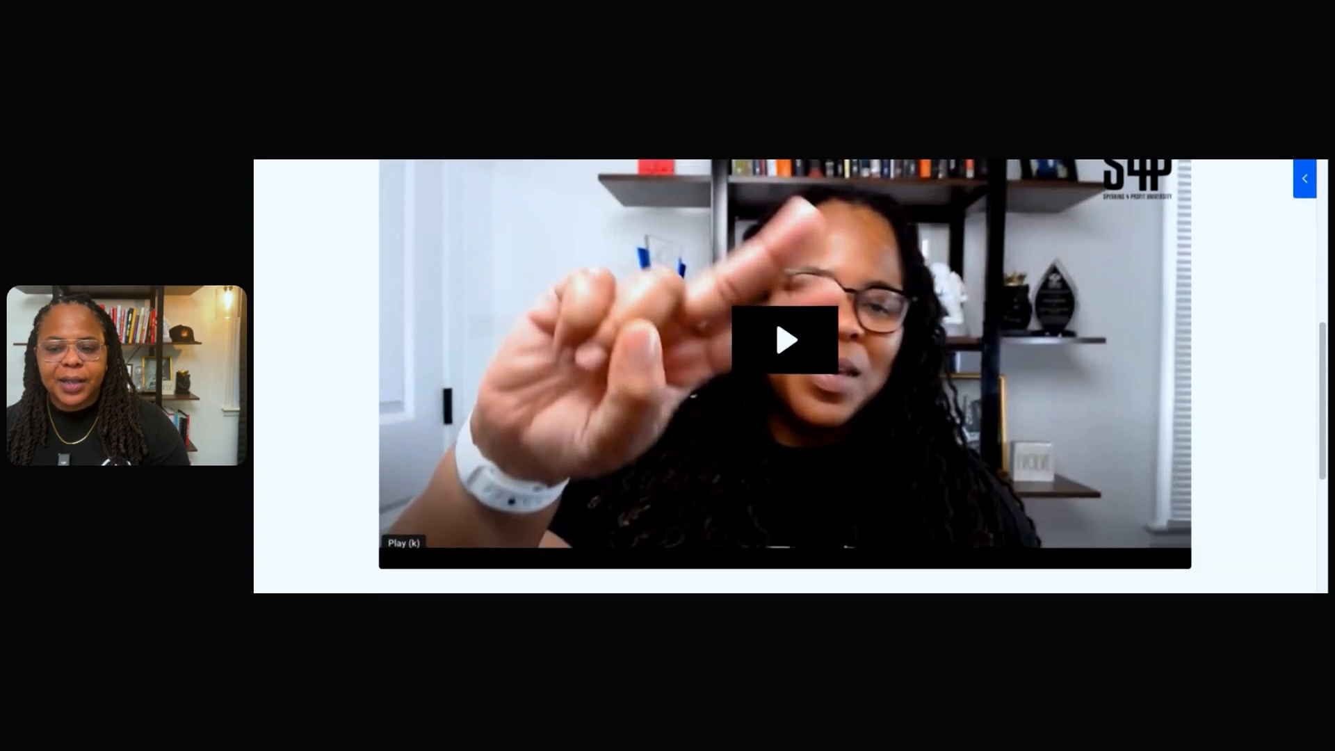
scroll(870, 337, up, 1)
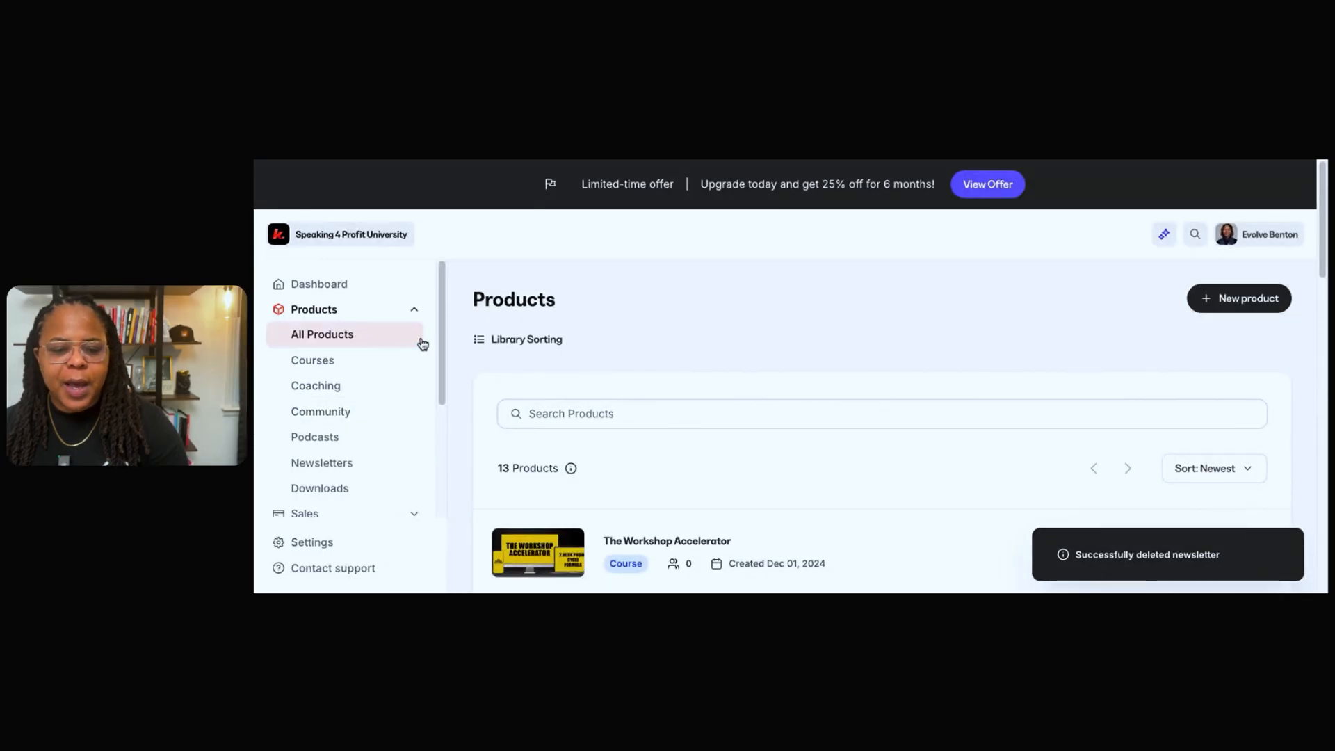
Start creating a new product of the Download type.
click(1243, 303)
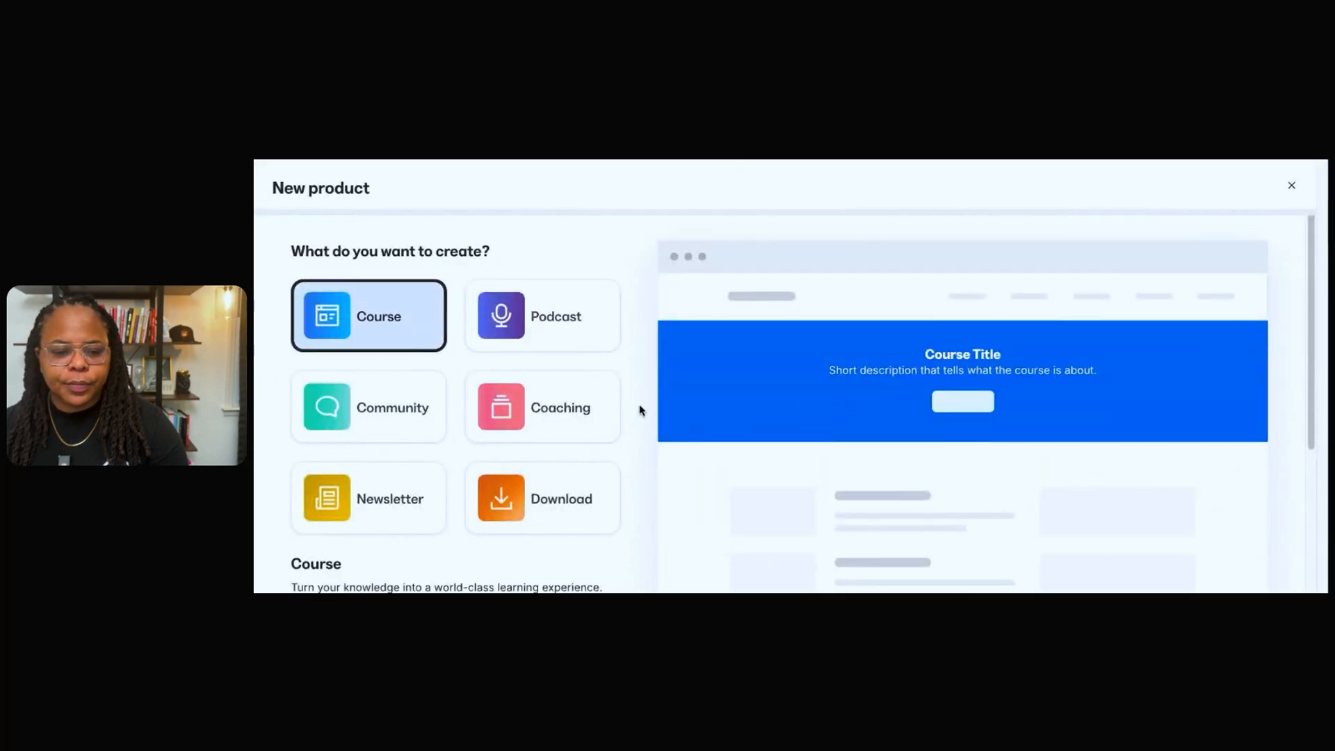
scroll(514, 431, down, 2)
scroll(516, 433, up, 2)
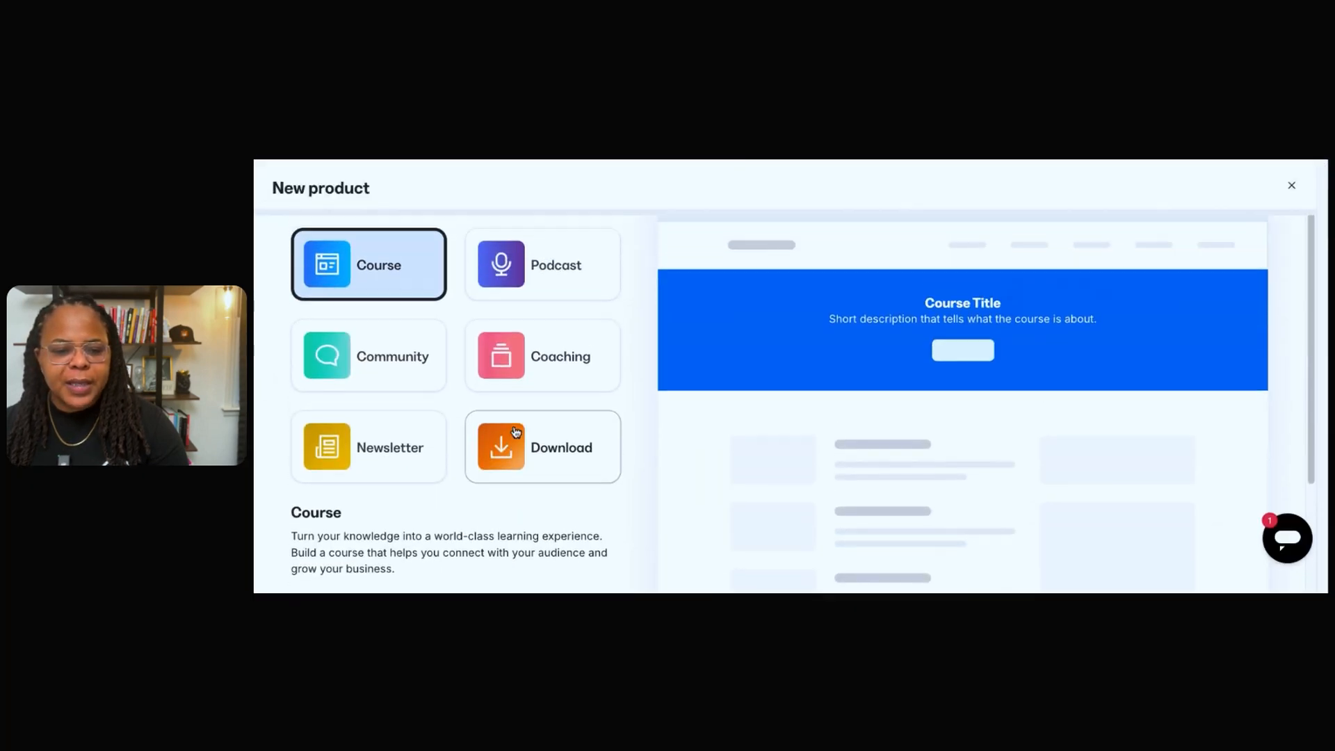
scroll(591, 471, down, 1)
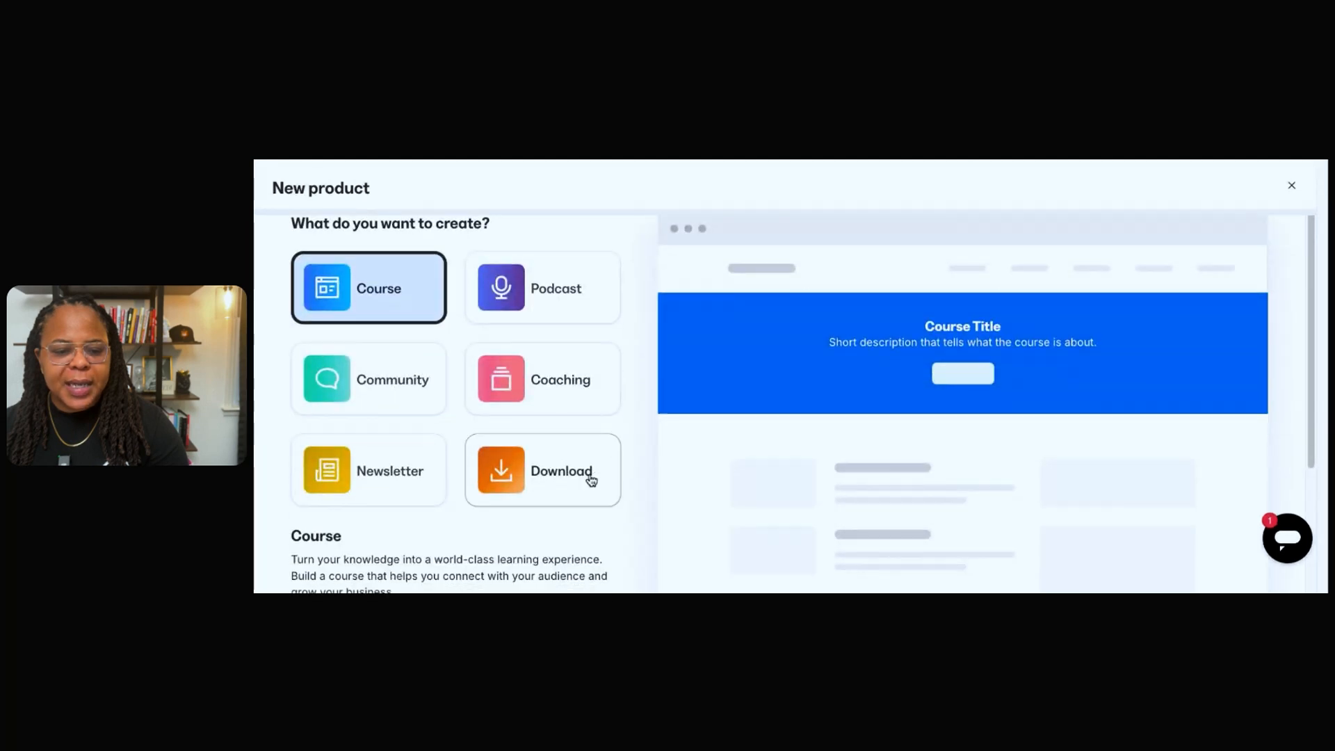
click(598, 469)
scroll(621, 472, down, 2)
scroll(621, 472, down, 1)
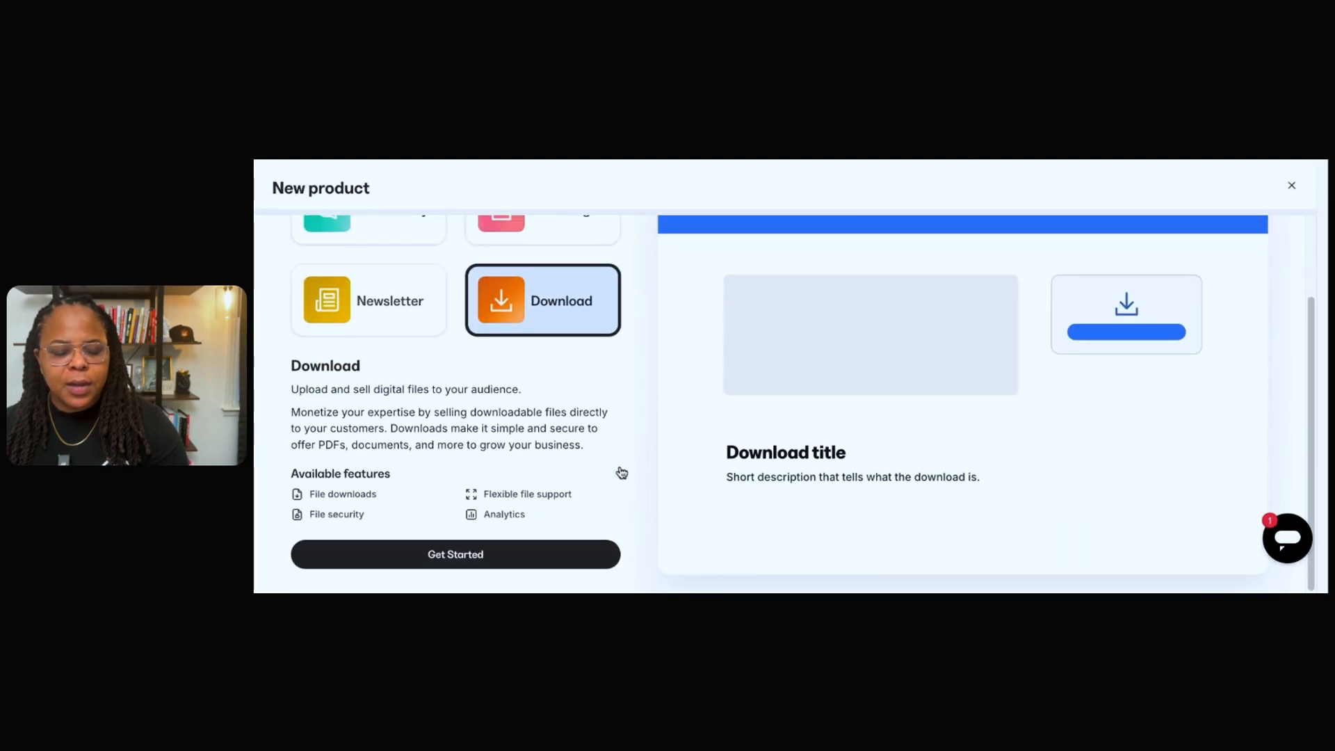
scroll(624, 467, up, 1)
scroll(624, 467, down, 1)
click(572, 549)
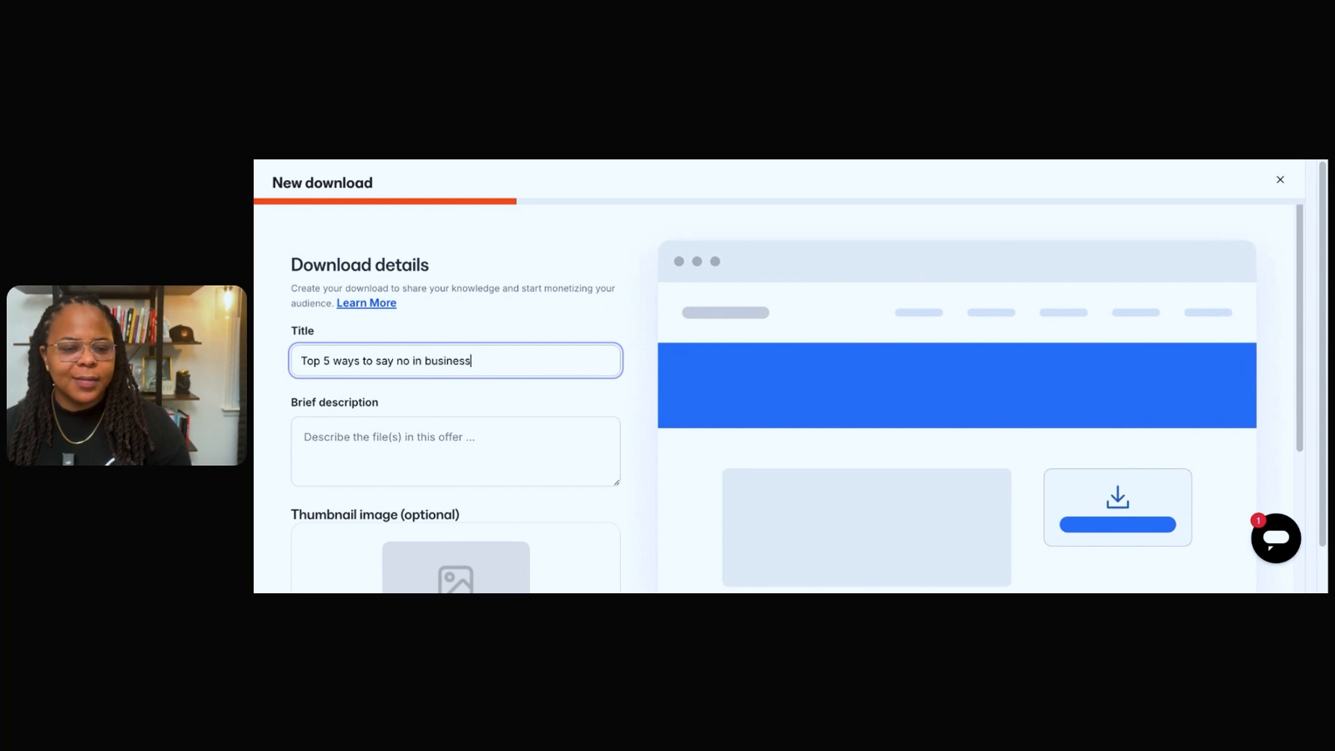
Enter the download's brief description as "This is a guide on practicing setting clear boundaries in business.".
scroll(501, 447, down, 3)
click(494, 316)
text(This )
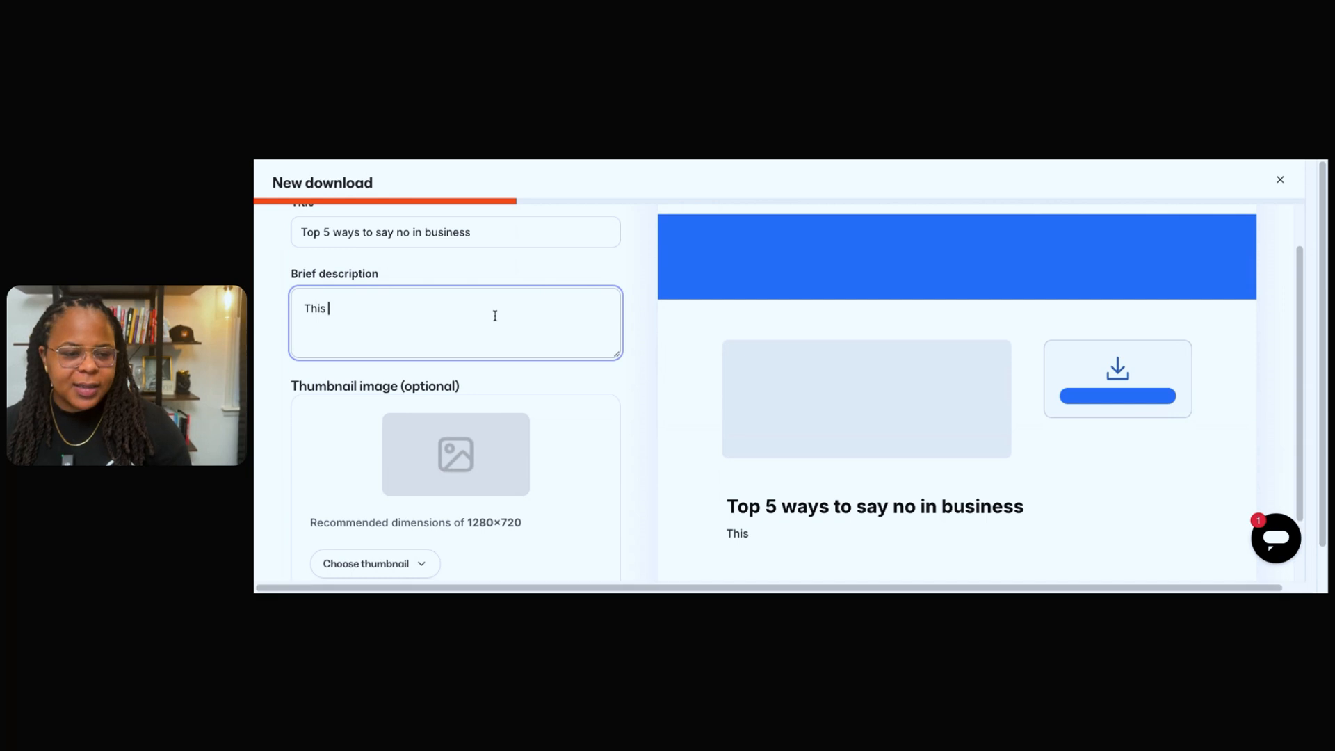
text(is a guide on practicing)
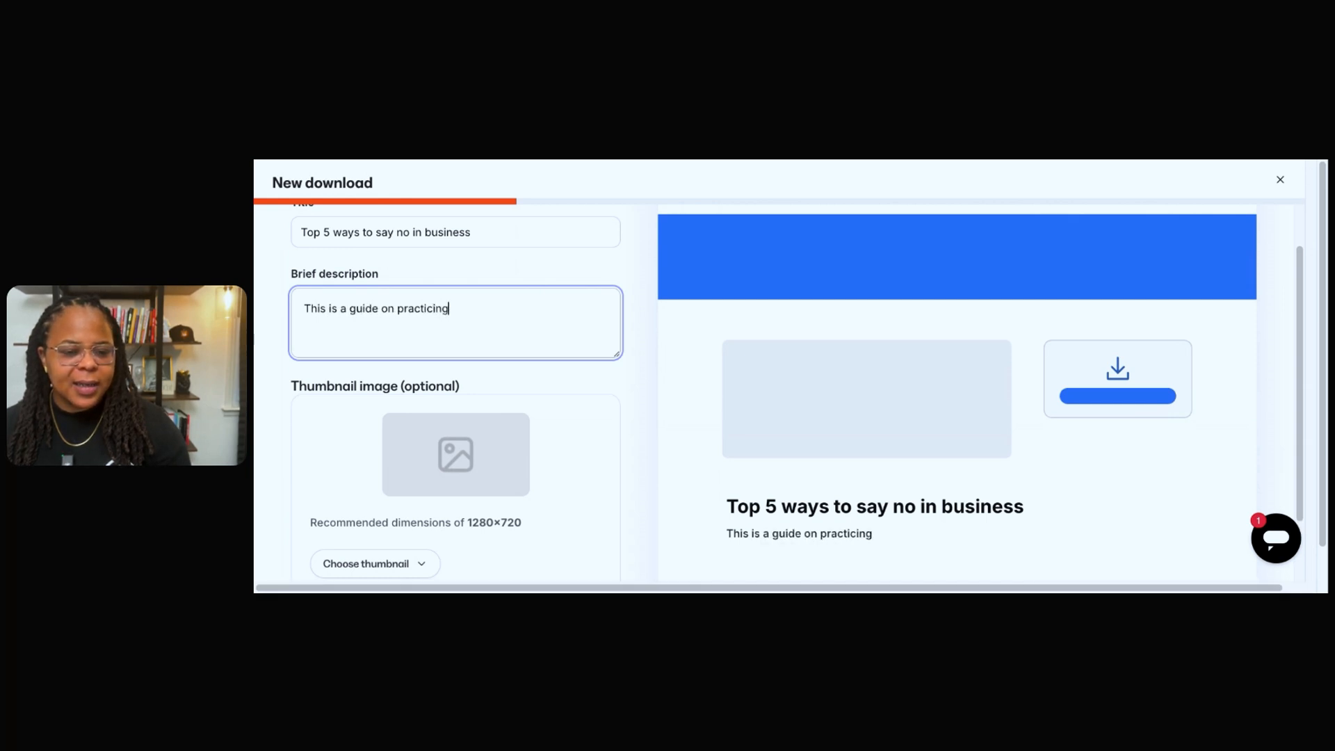
text( setting clear boundaries in business.)
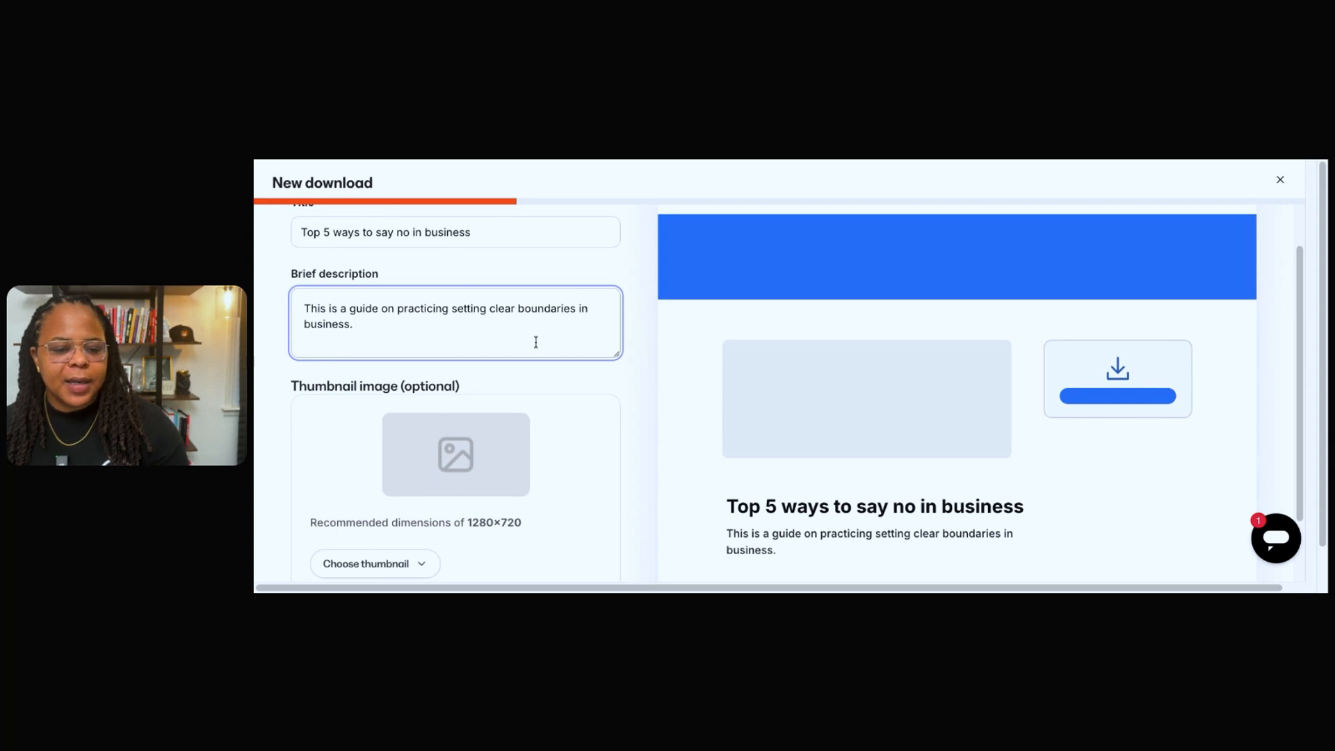
Check the thumbnail options and continue to adding files without choosing a thumbnail image.
scroll(536, 337, down, 2)
click(421, 477)
scroll(449, 484, up, 3)
scroll(459, 476, down, 3)
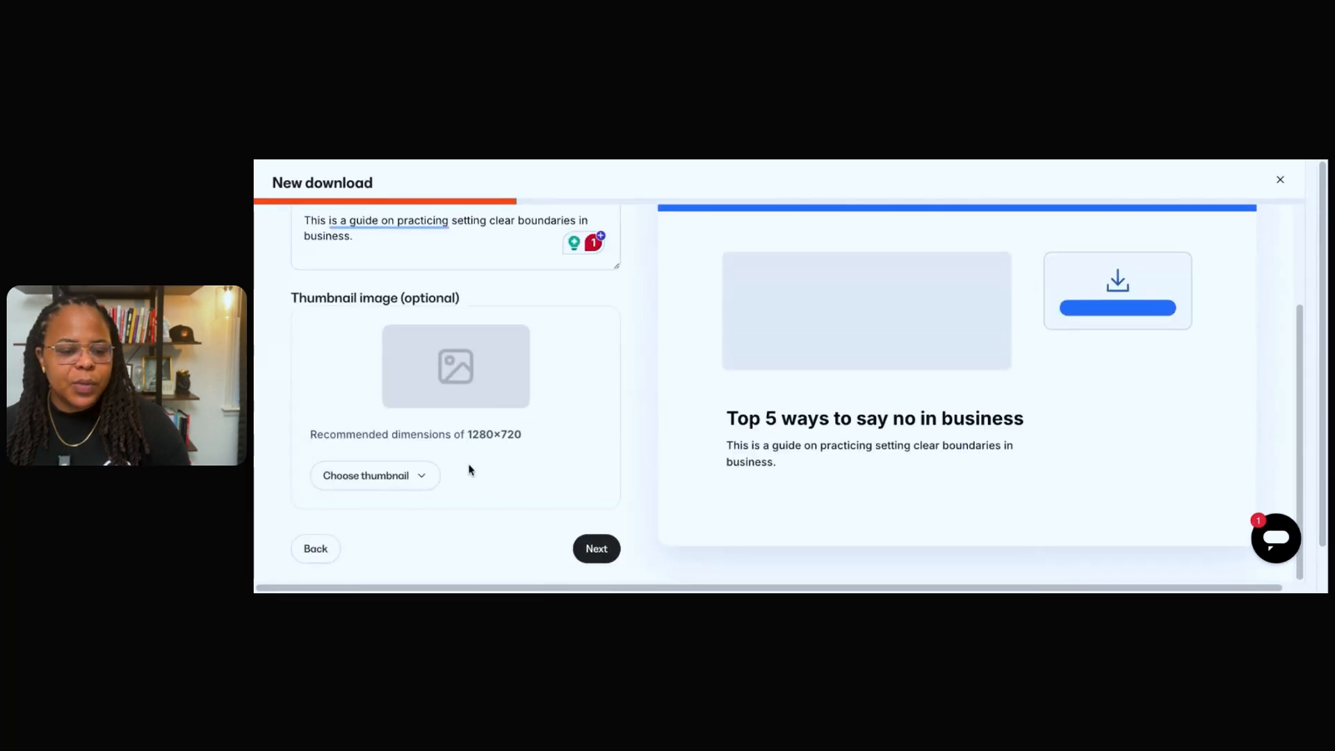
scroll(432, 448, up, 2)
scroll(432, 447, down, 1)
scroll(432, 447, down, 2)
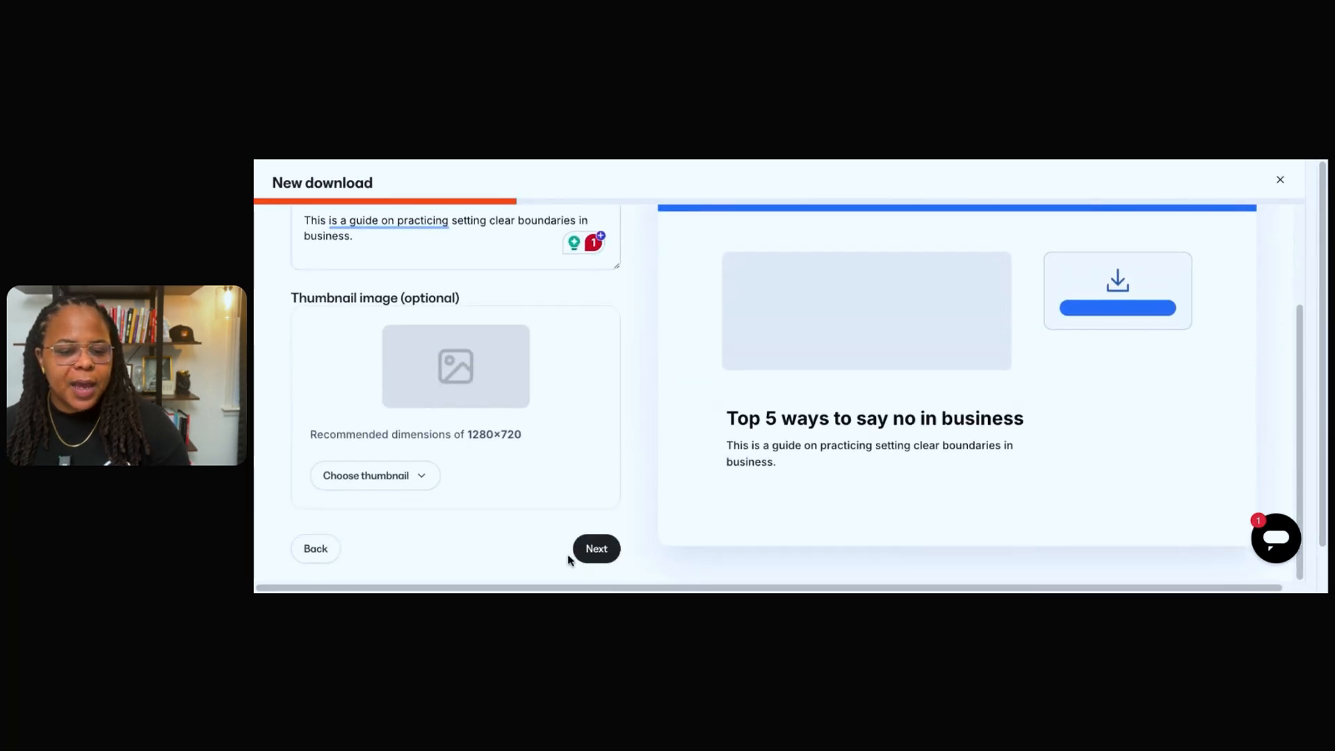
click(596, 548)
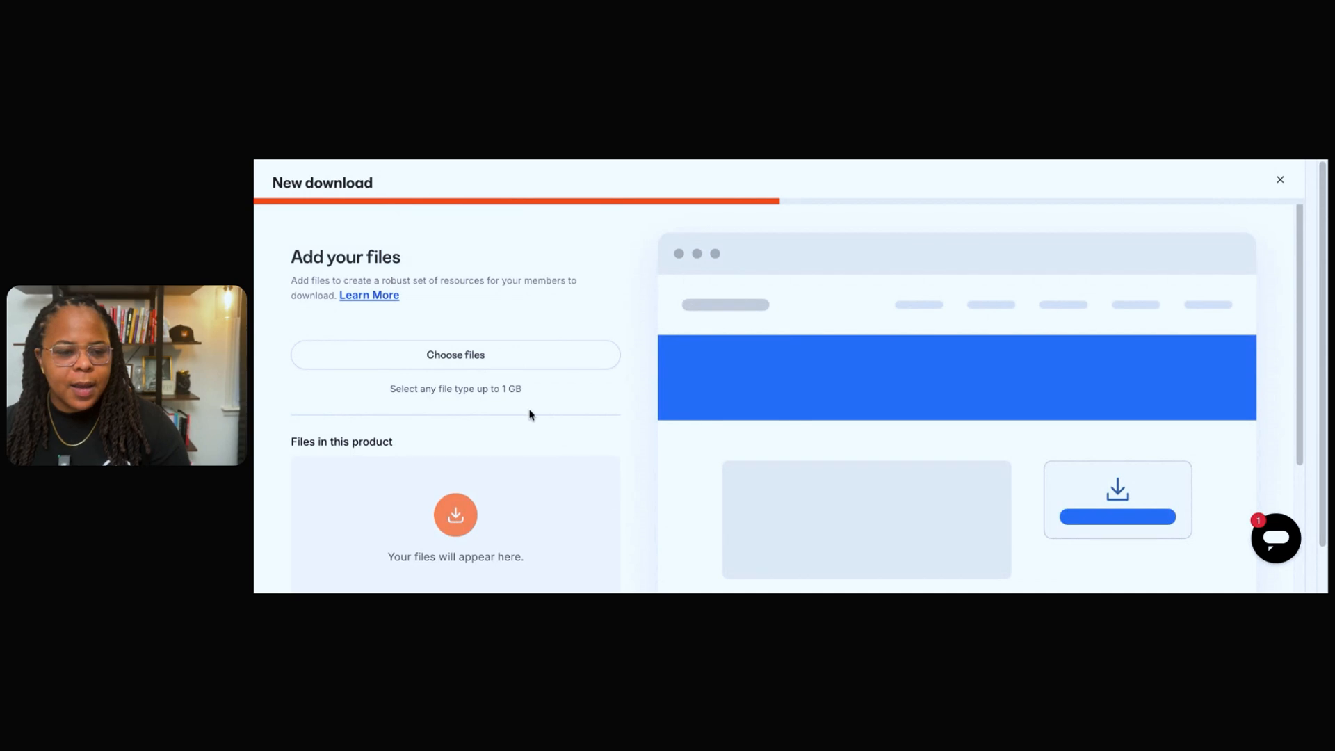
Upload the file Twitter_16x9_8_1_.png to the download product.
scroll(531, 389, down, 1)
click(532, 338)
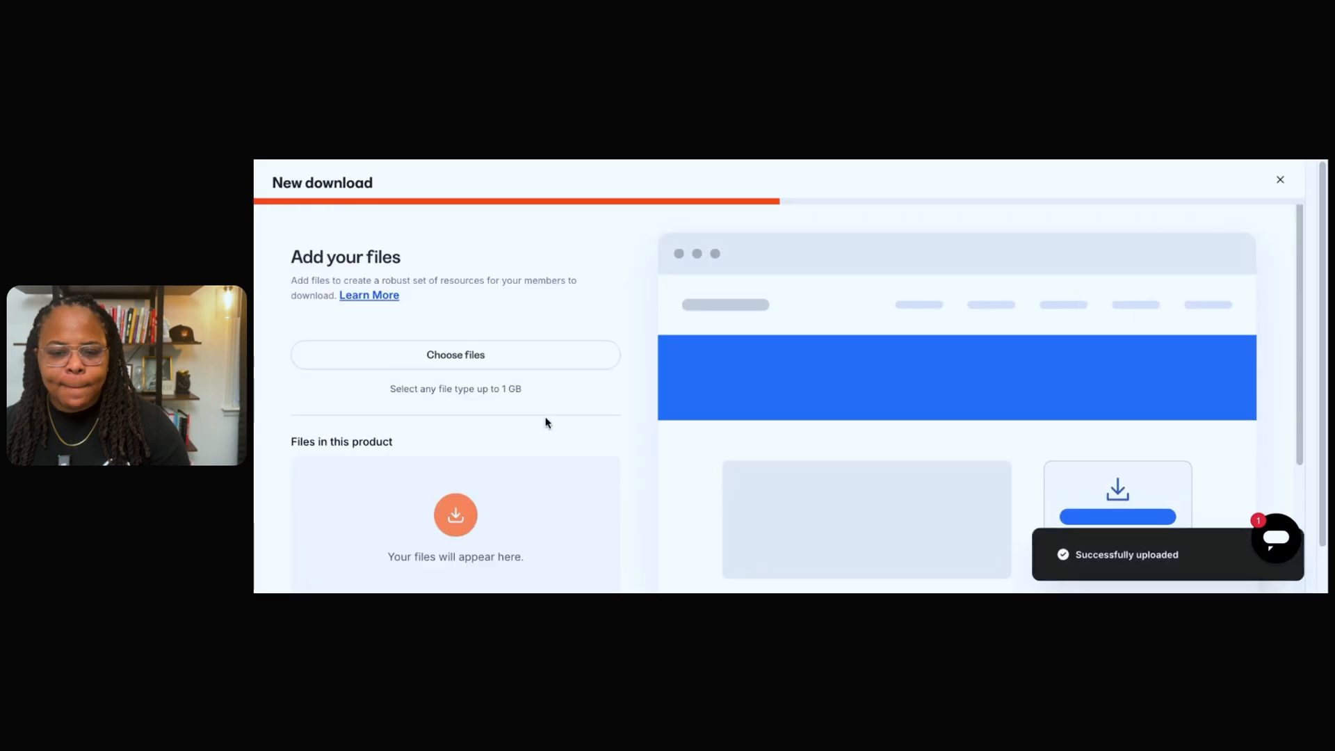
scroll(568, 427, down, 3)
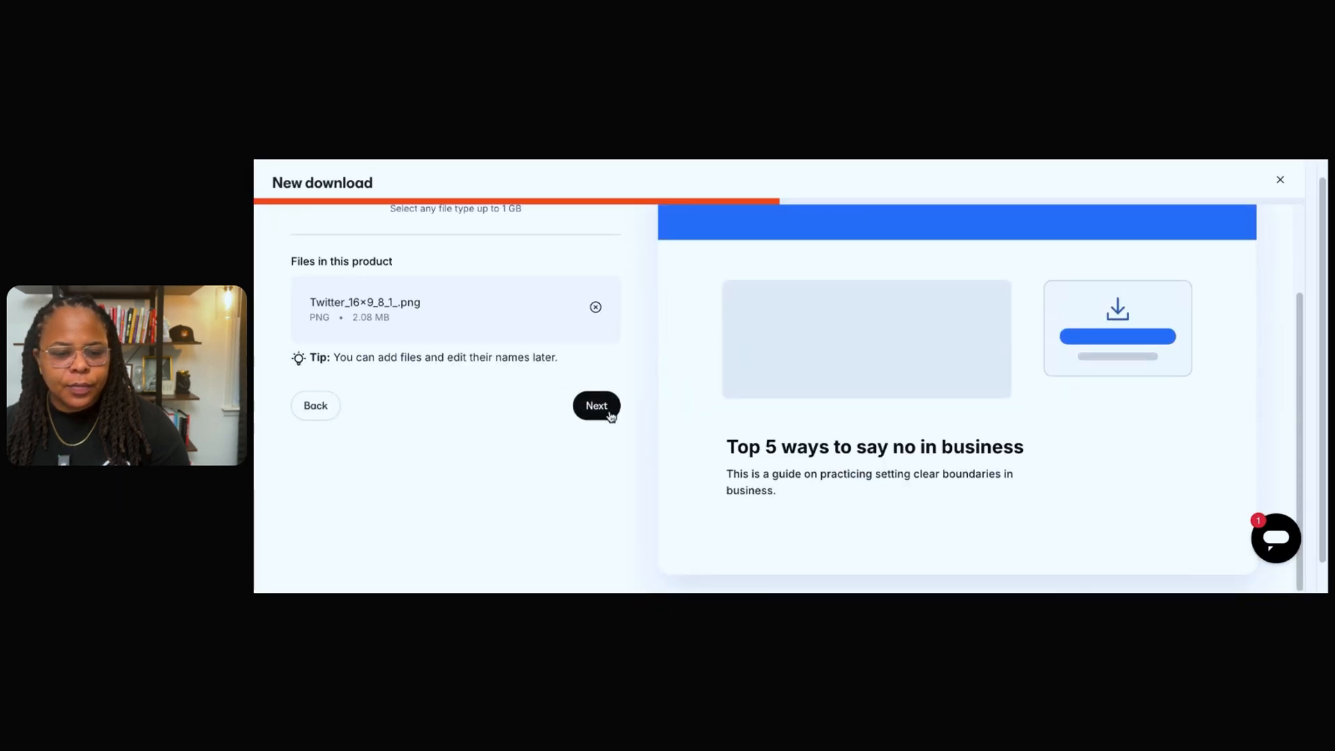
Continue to the pricing stage, make the download Free and proceed.
click(597, 406)
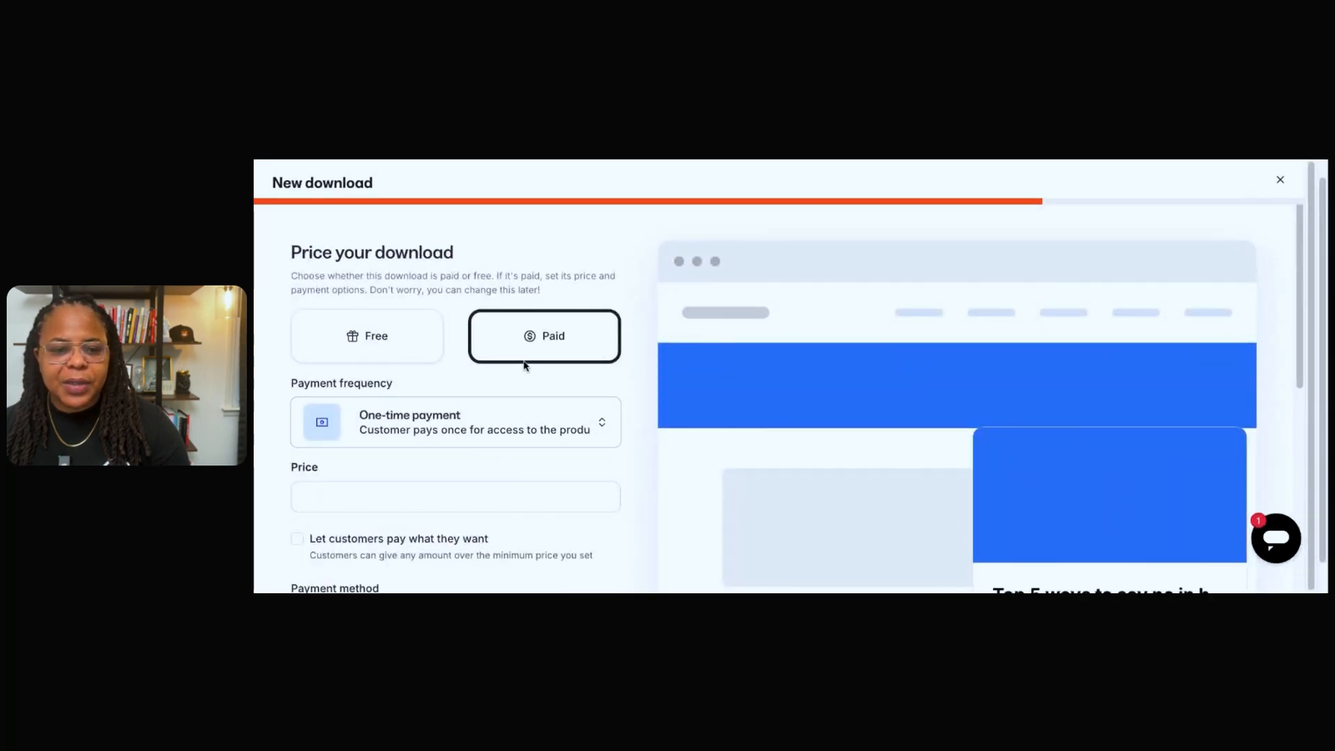
click(381, 337)
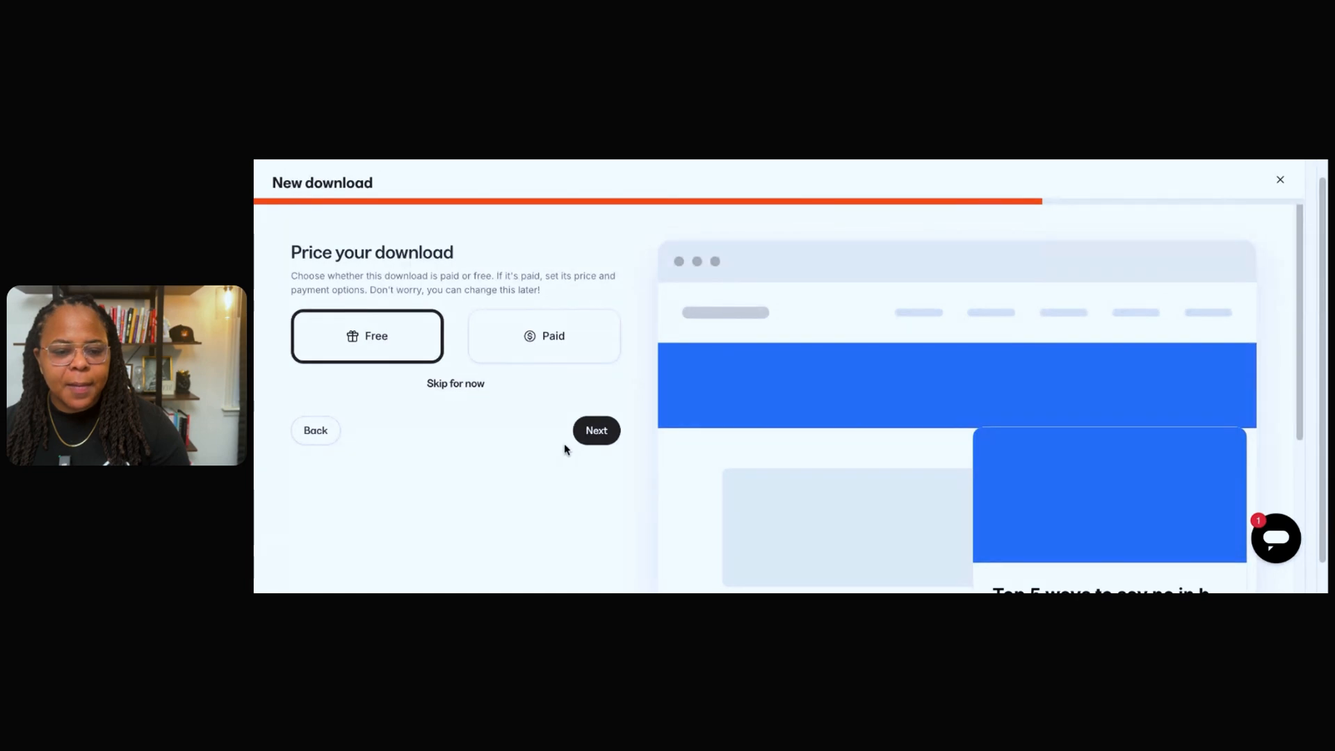
click(588, 434)
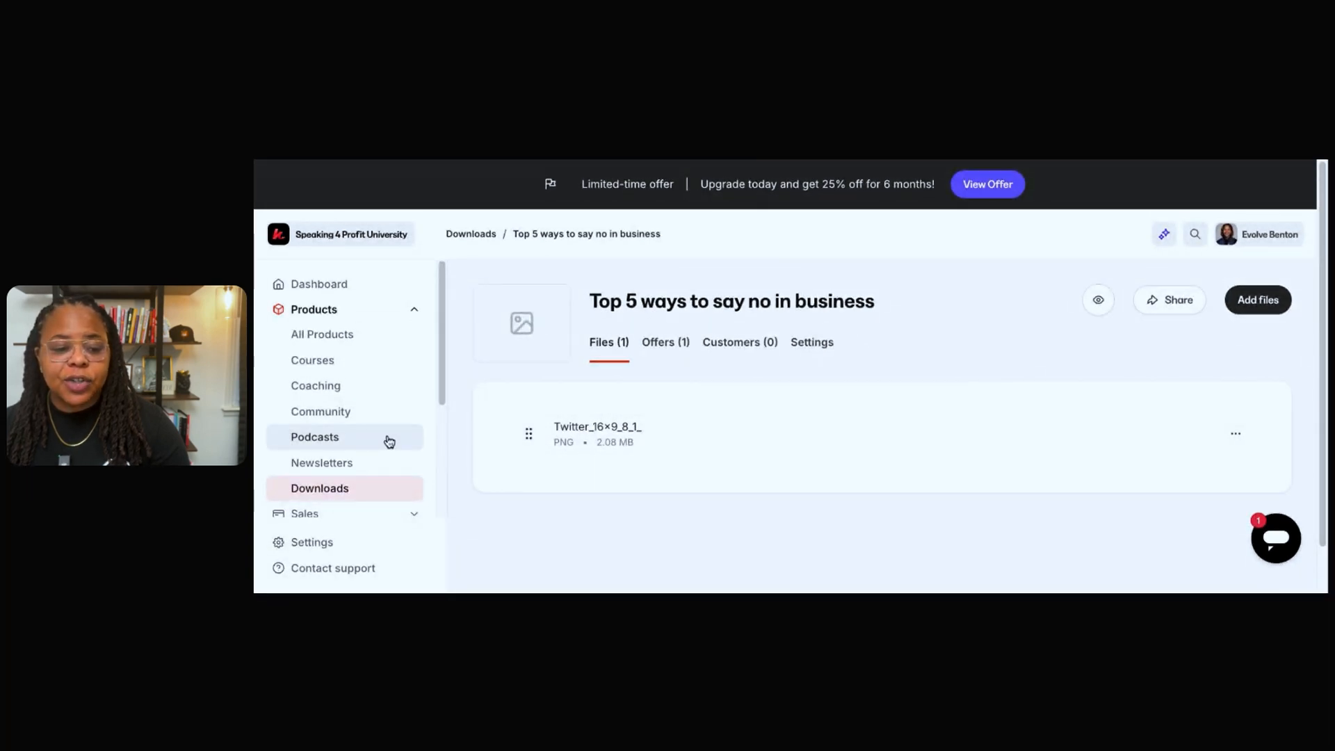
Go to the website's landing pages and start a new landing page.
scroll(390, 443, down, 4)
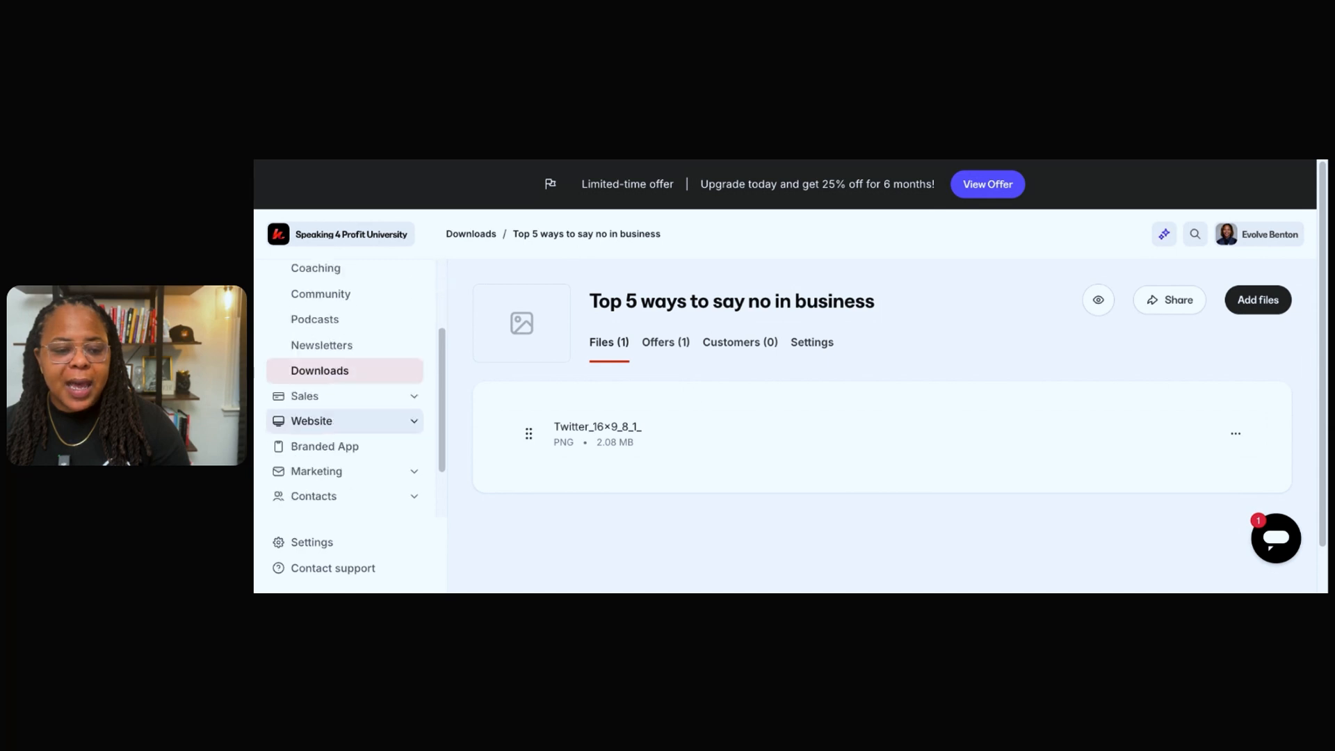
scroll(407, 463, down, 1)
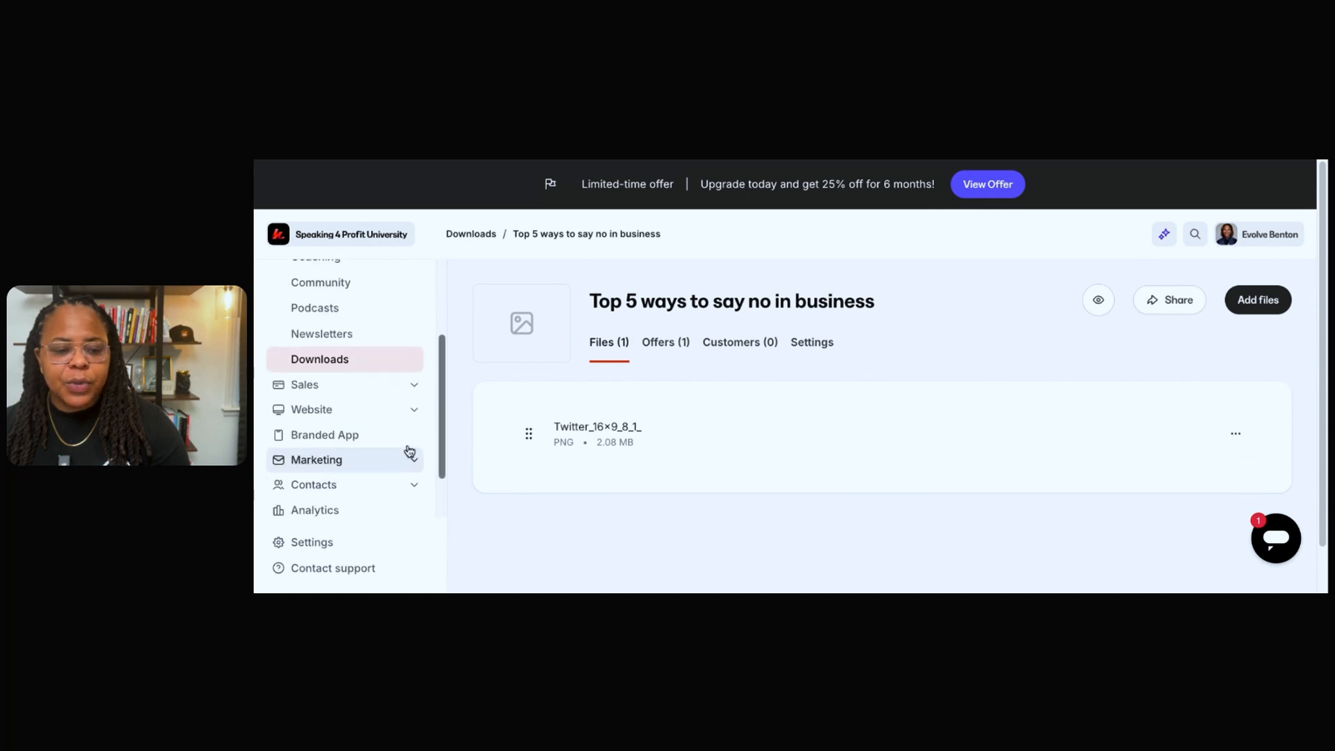
click(396, 413)
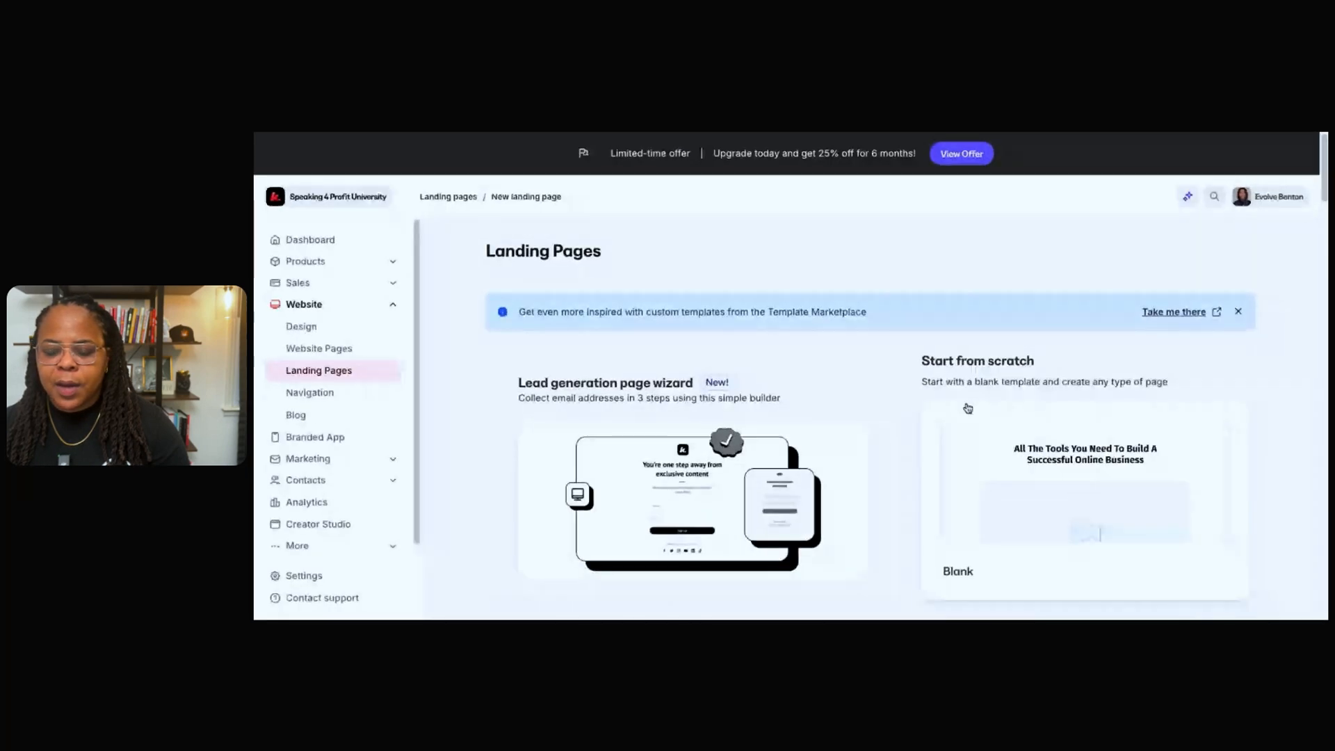
Show all the Opt-in landing page templates and open the Isabelle template's details.
scroll(968, 408, down, 8)
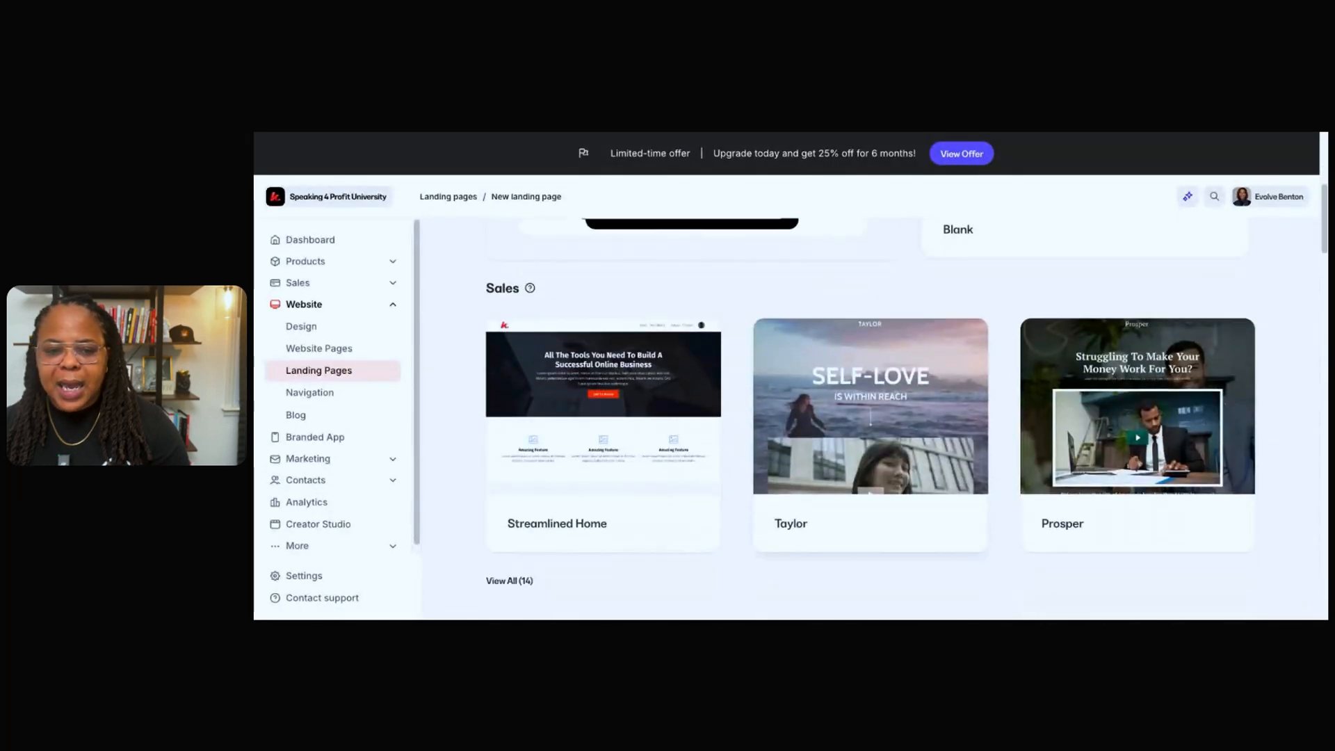
scroll(968, 408, down, 7)
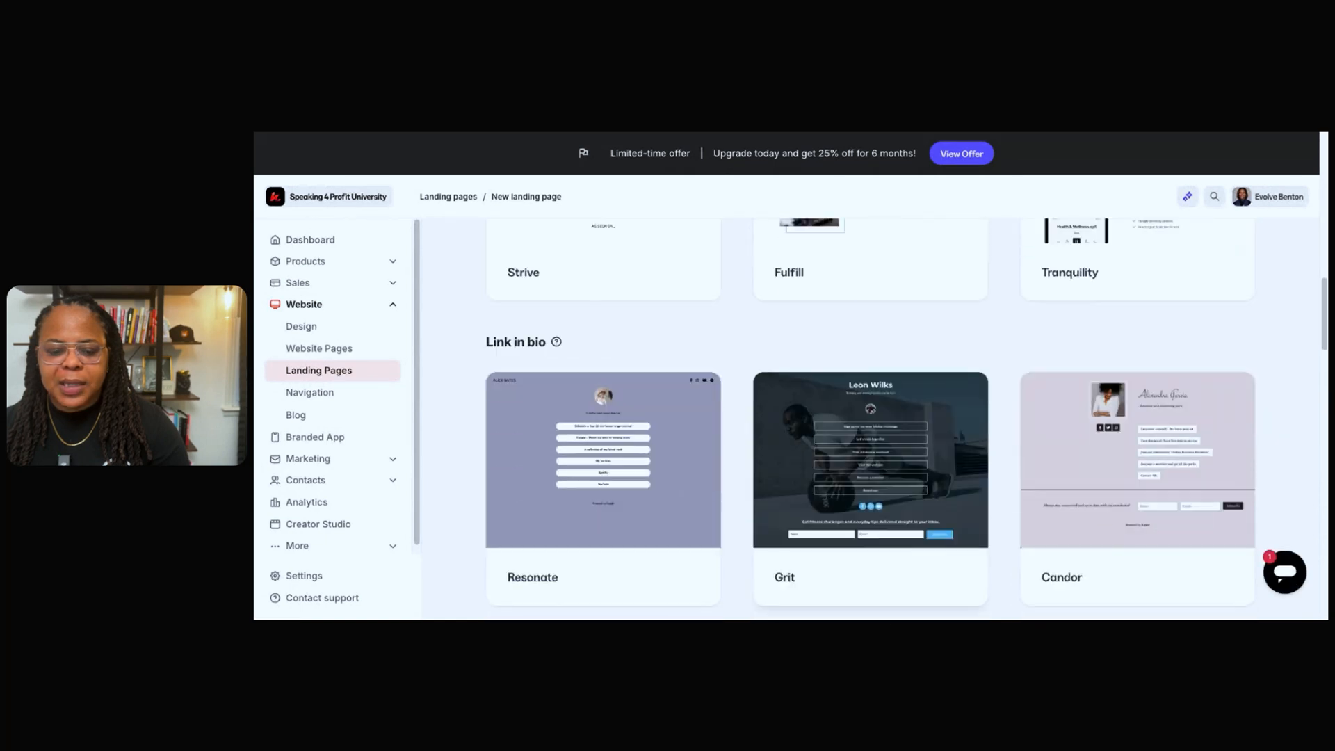
scroll(870, 417, down, 8)
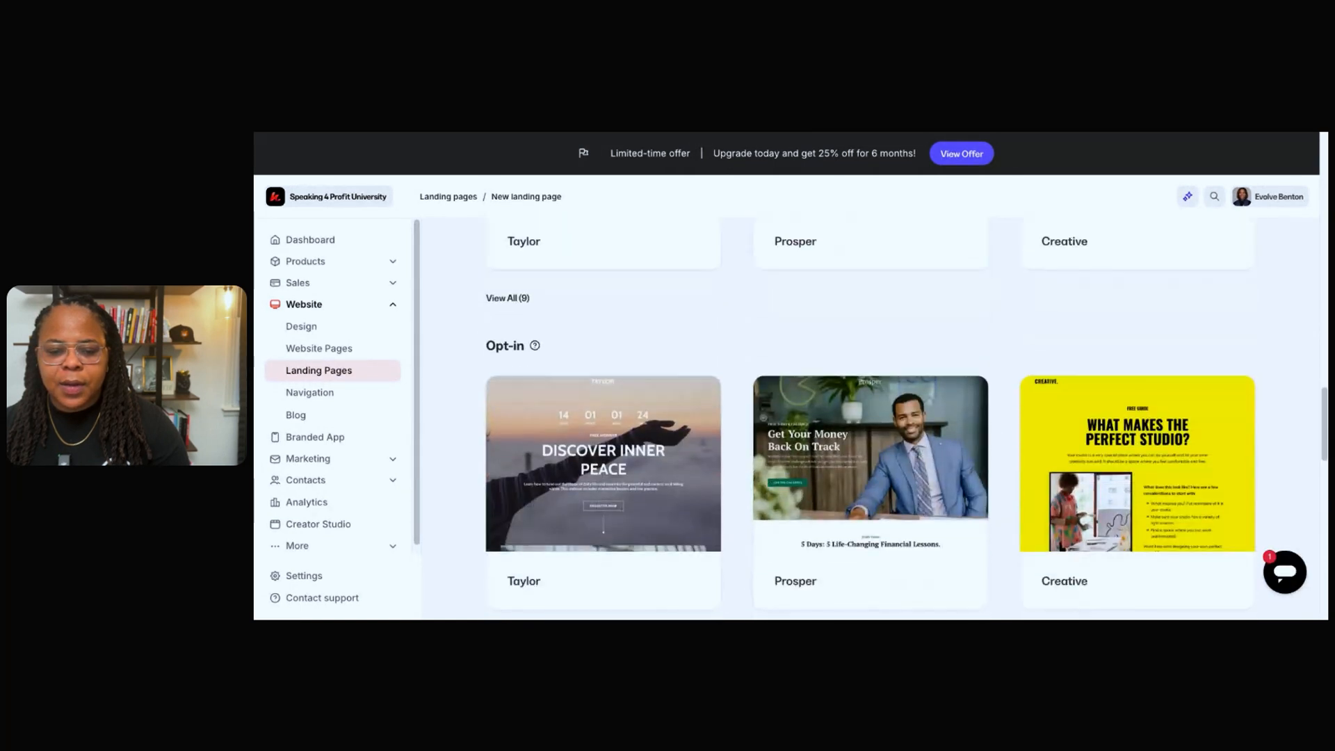
scroll(793, 409, down, 1)
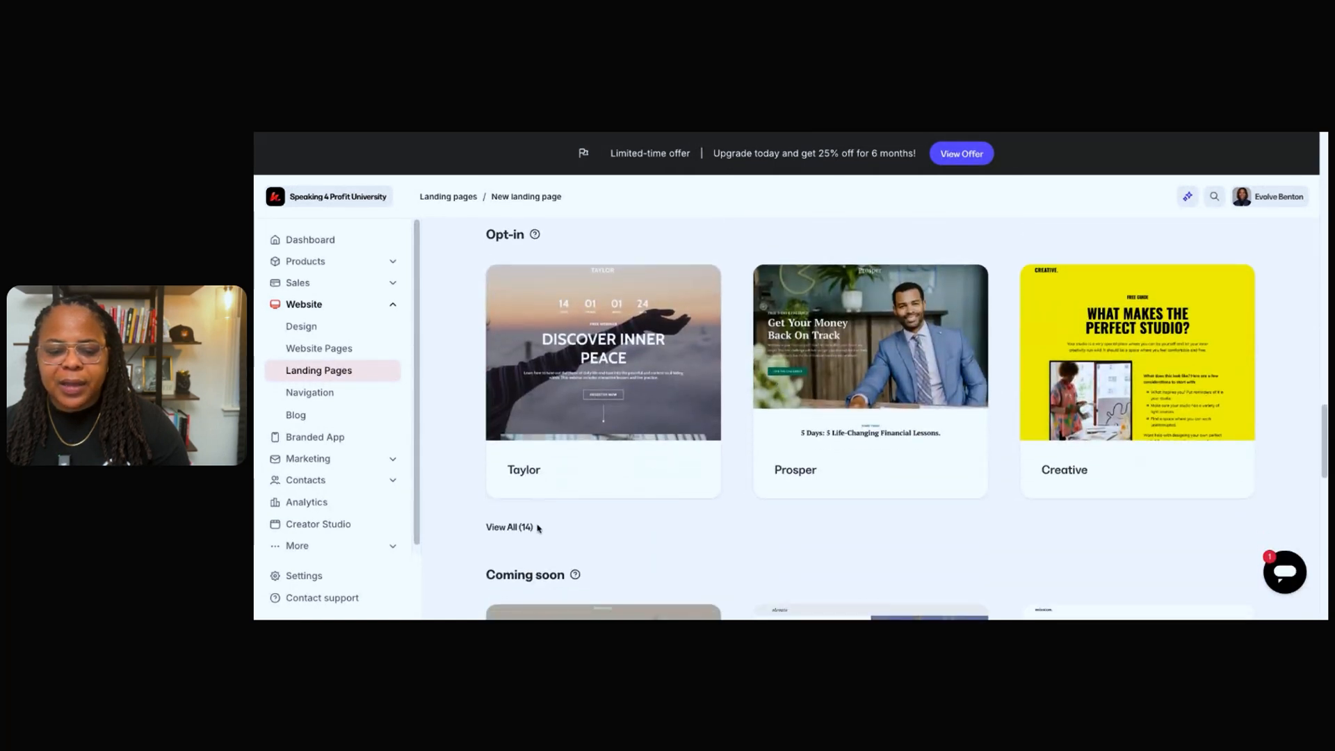
click(510, 527)
scroll(699, 507, down, 5)
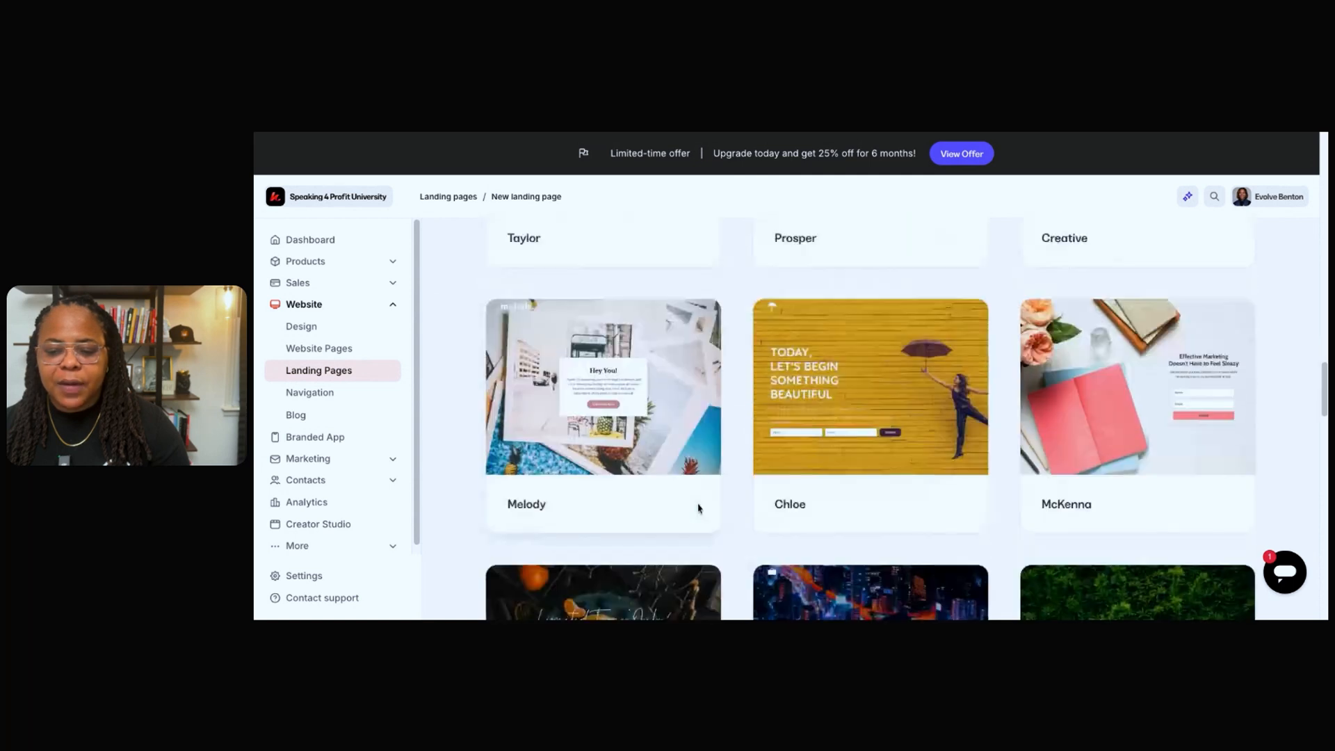
scroll(699, 508, down, 4)
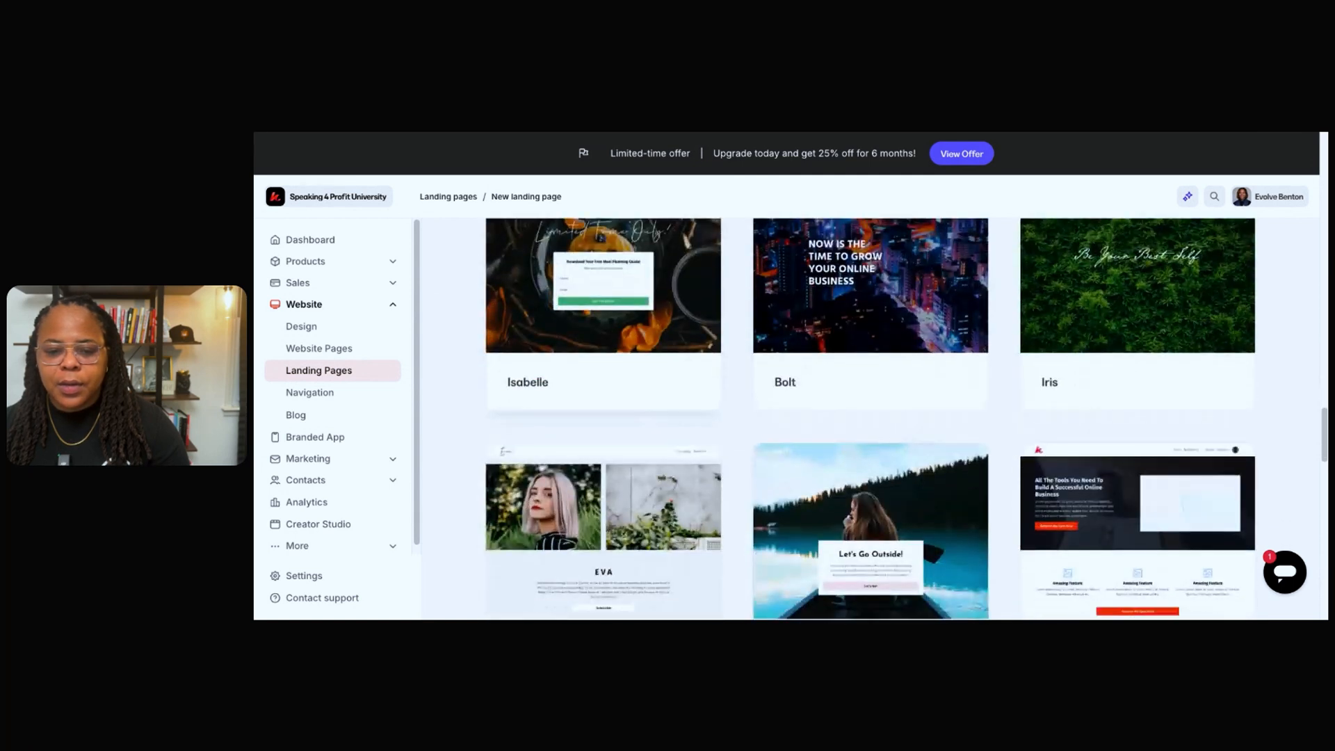
scroll(698, 508, up, 2)
click(685, 414)
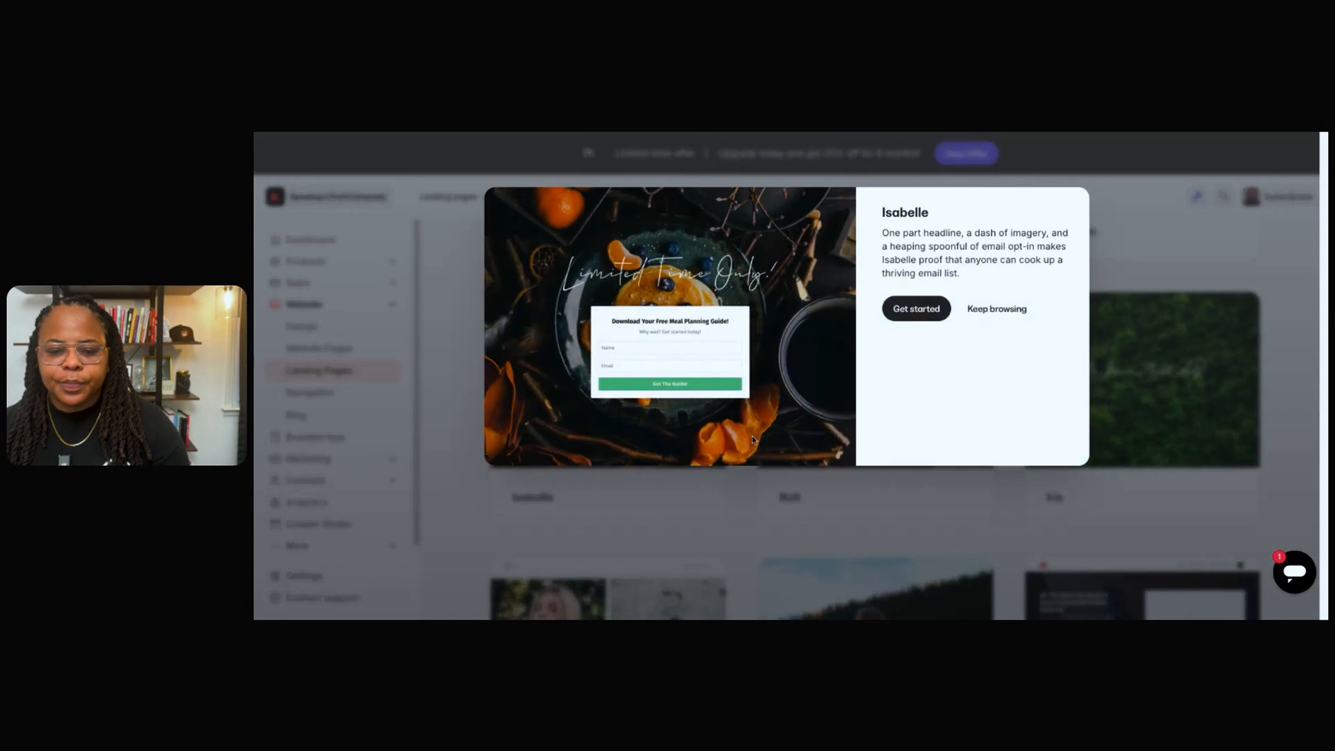
Create a landing page titled "Say No" from the Isabelle template.
click(916, 309)
click(925, 325)
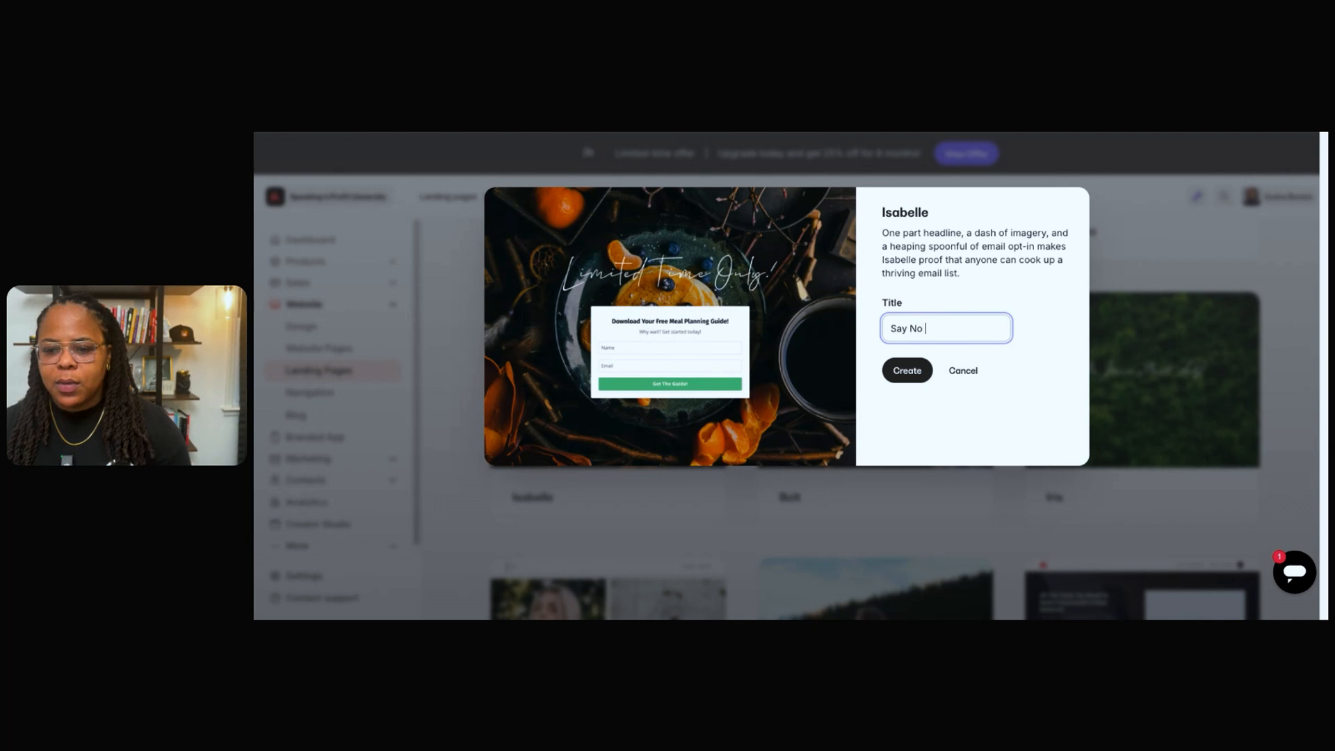
text(Say No)
click(908, 370)
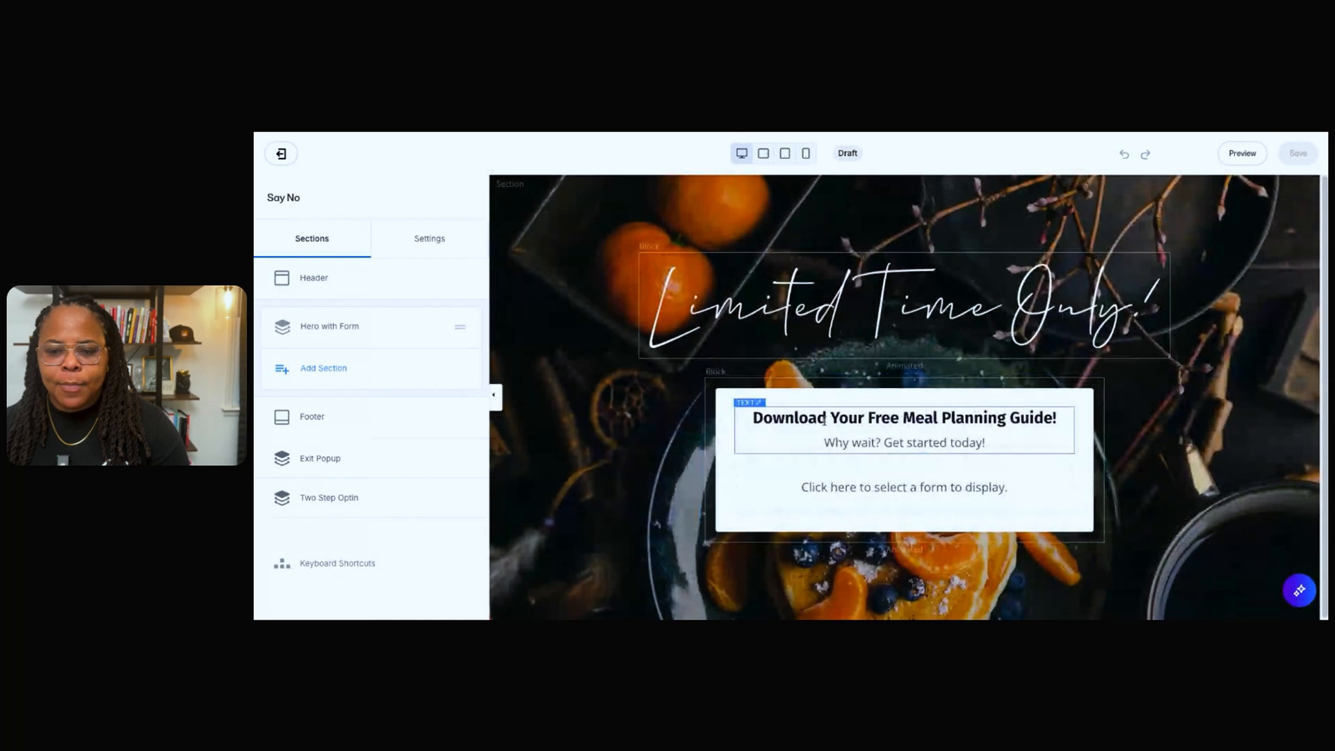
Replace the opt-in block's heading with "The Say No Guide for Business" and remove the "Why wait? Get started today!" line.
click(768, 307)
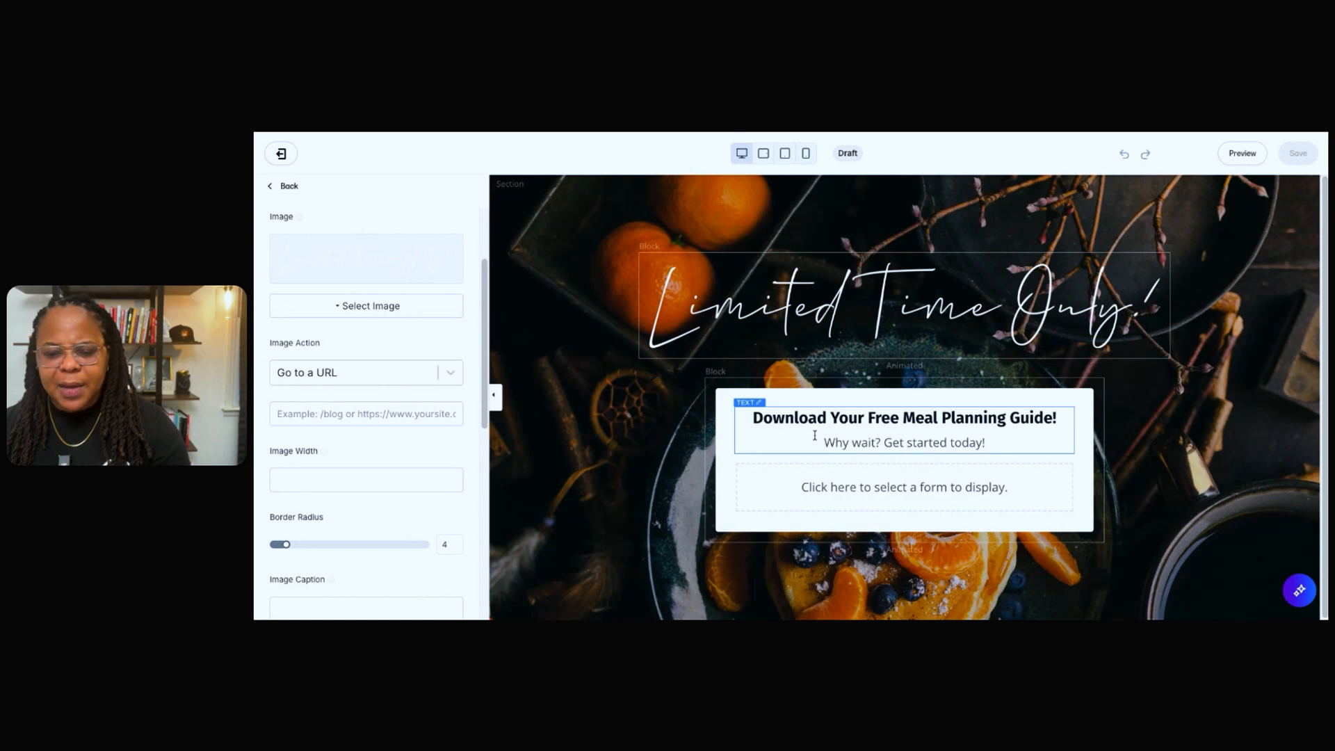
click(780, 419)
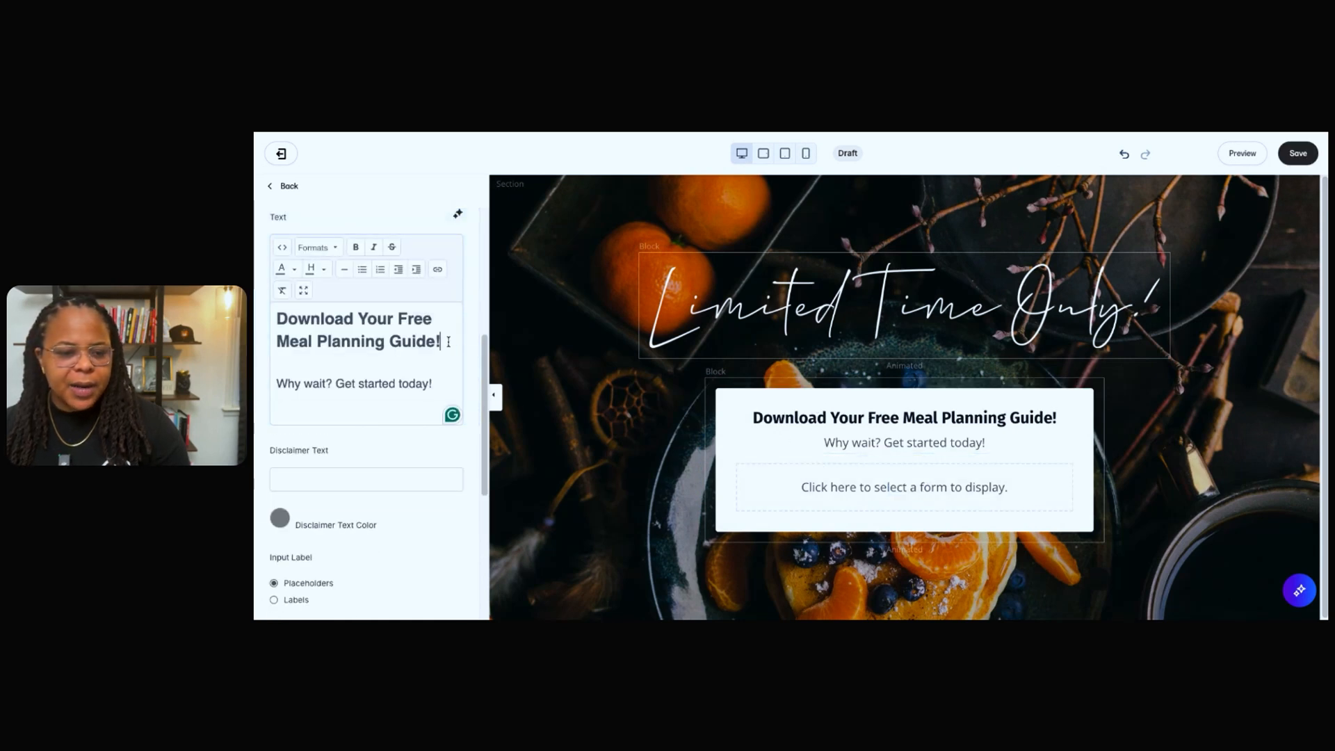
drag(449, 341, 267, 327)
text(The Day)
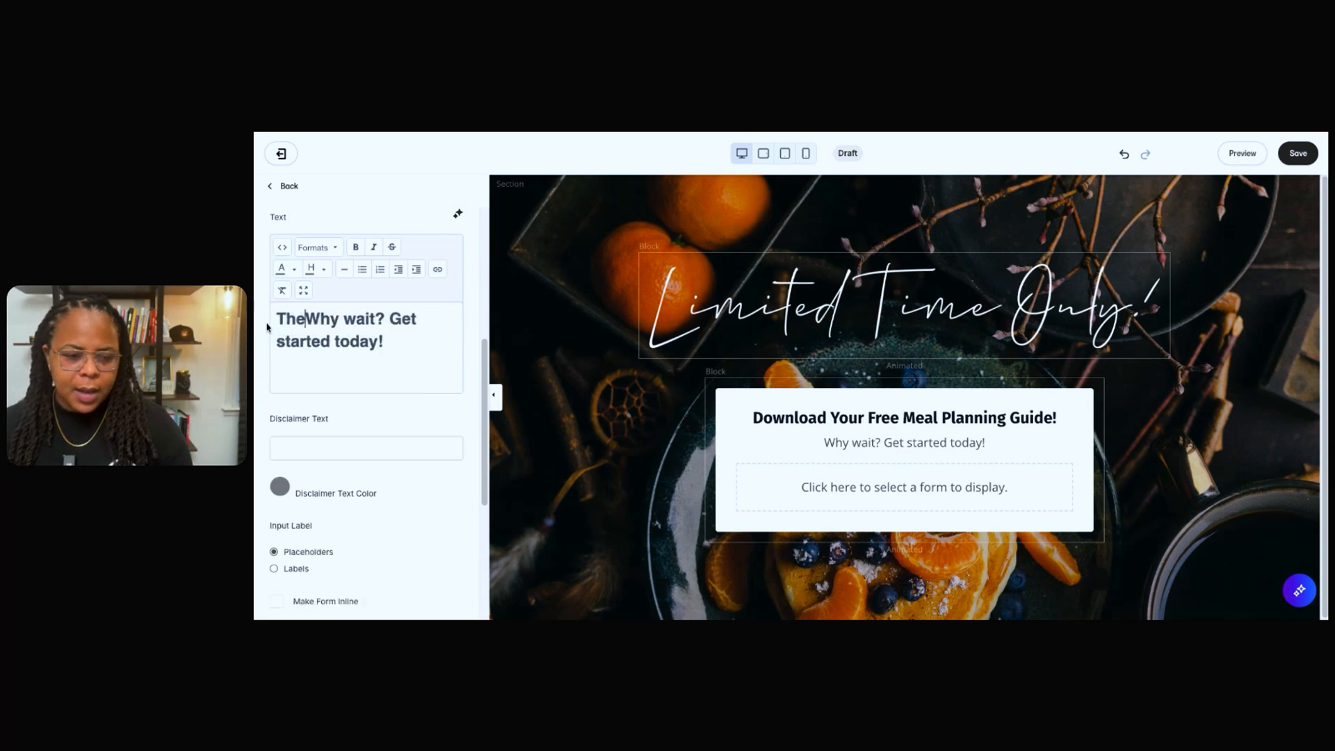
key(BackSpace)
key(BackSpace)
key(BackSpace)
key(BackSpace)
text(Say No GU)
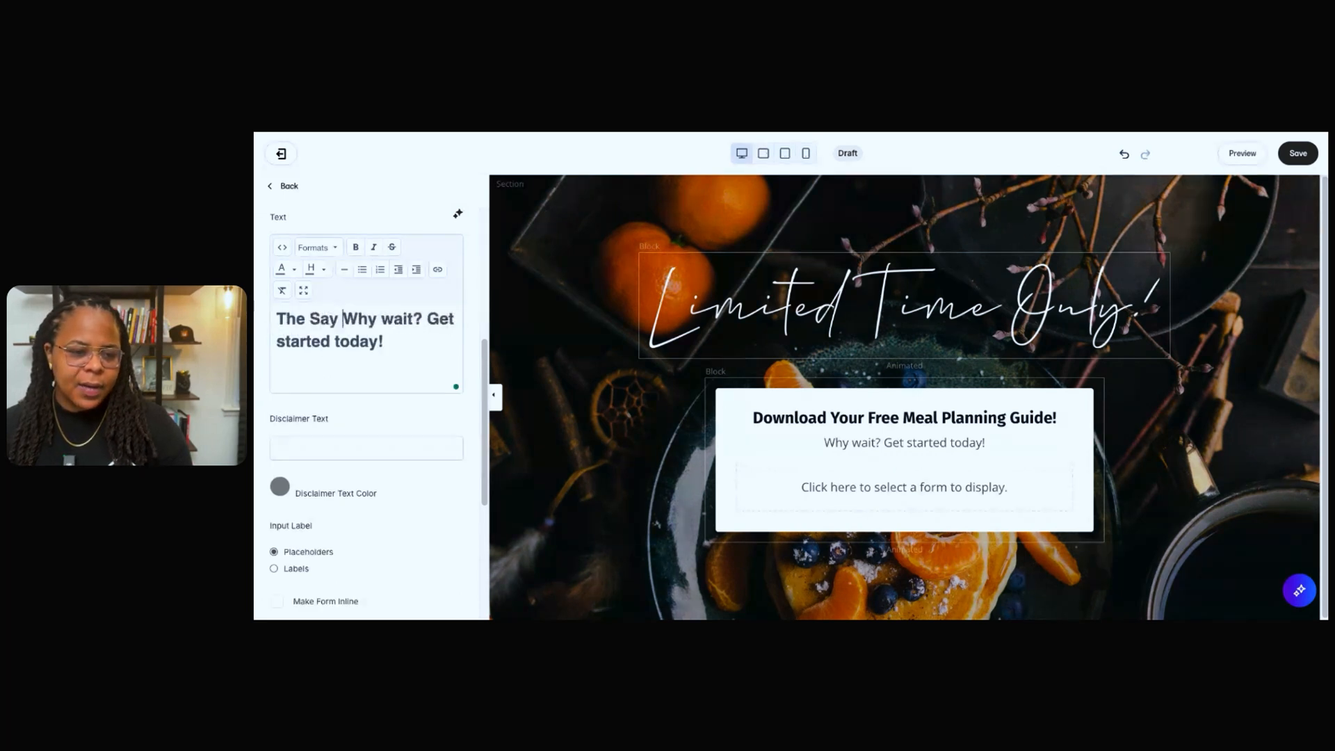
text(id)
key(BackSpace)
key(BackSpace)
key(BackSpace)
text(uide for Busines)
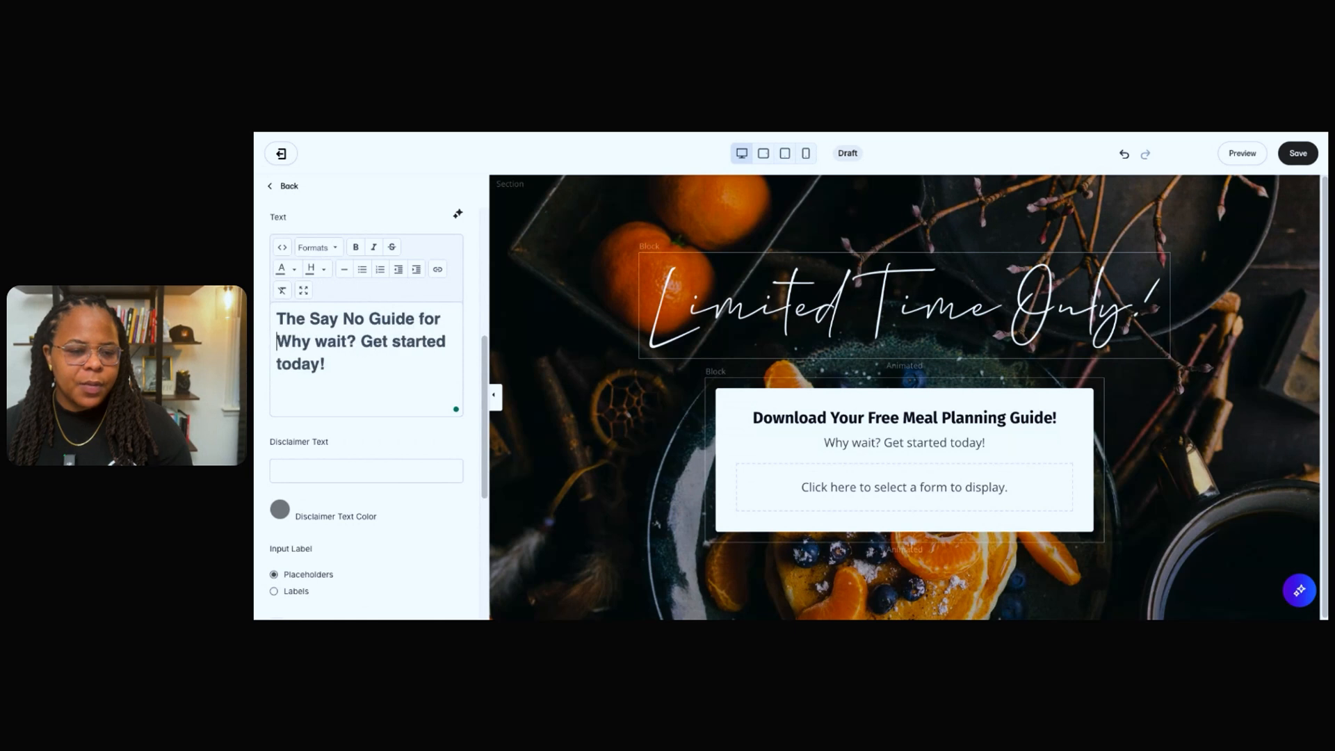
text(s)
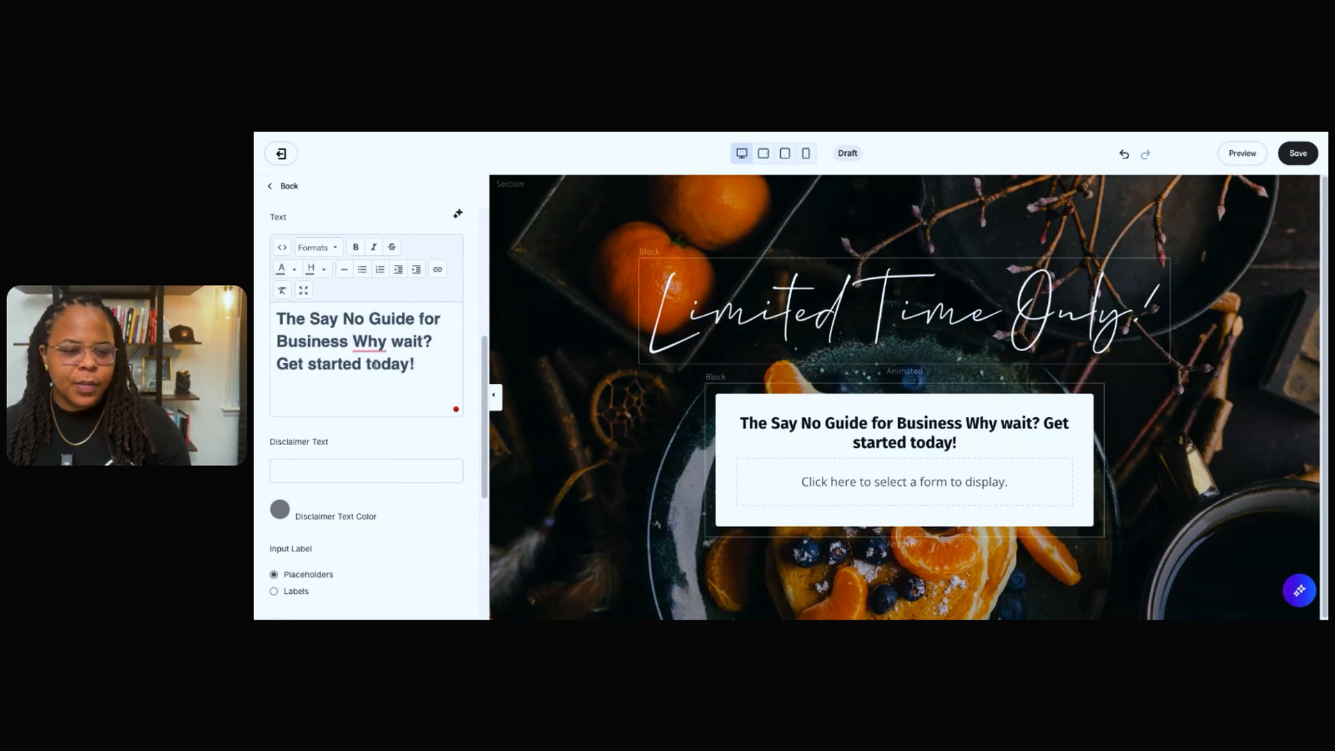
mouse_move(361, 340)
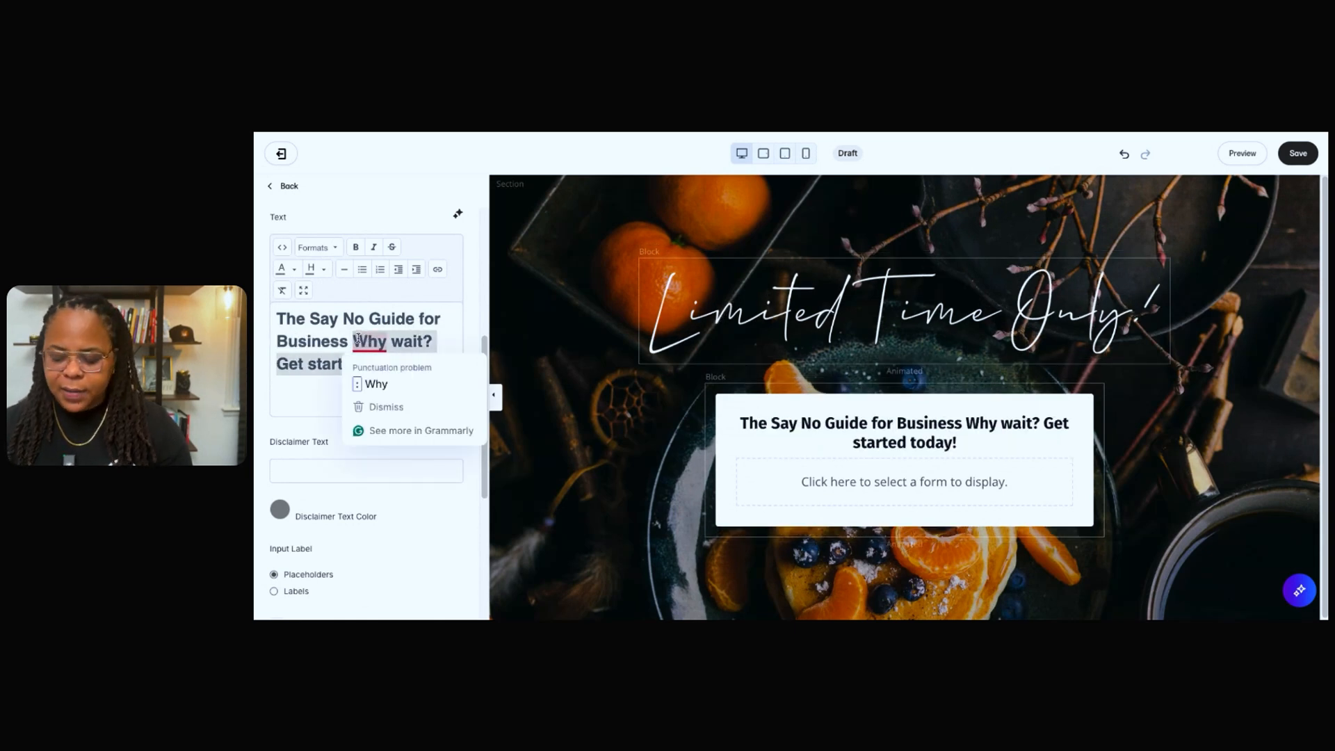
key(BackSpace)
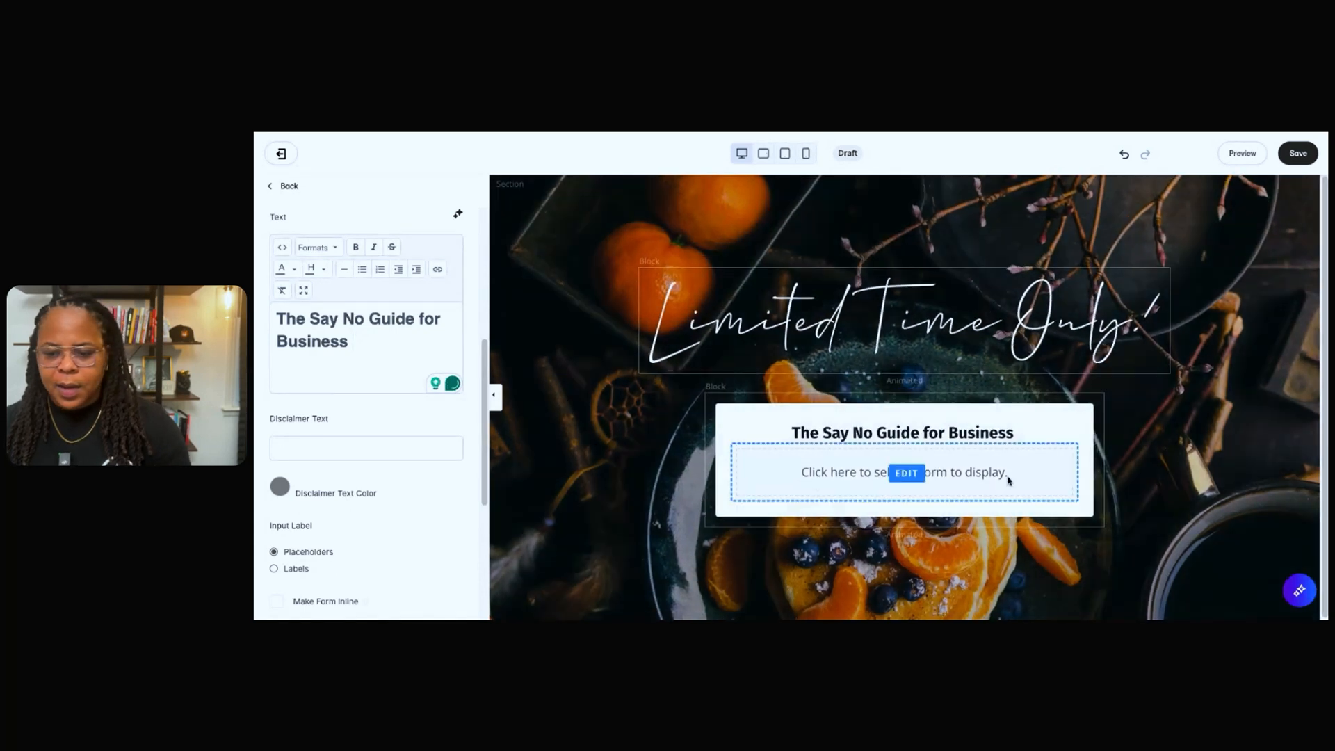
Open the opt-in block's form settings, save the landing page and go to the site's forms for editing.
click(951, 470)
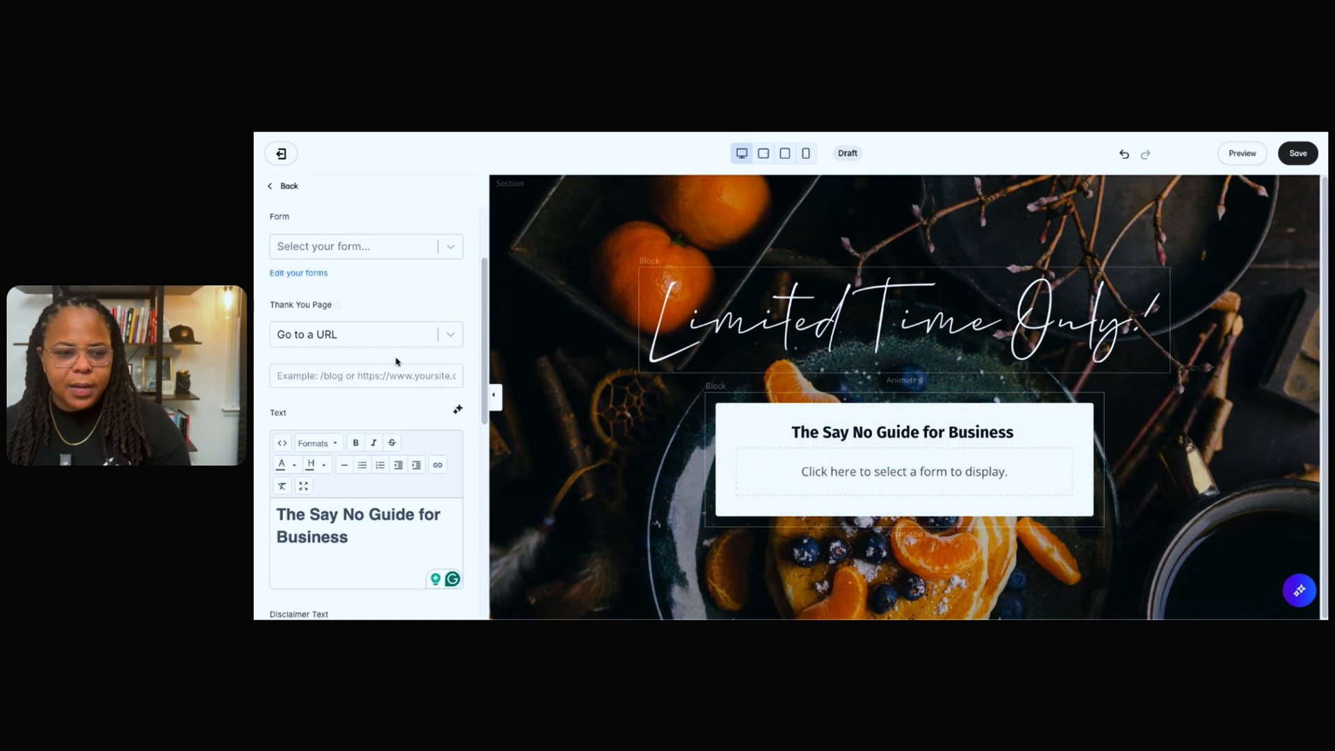
key(ctrl+s)
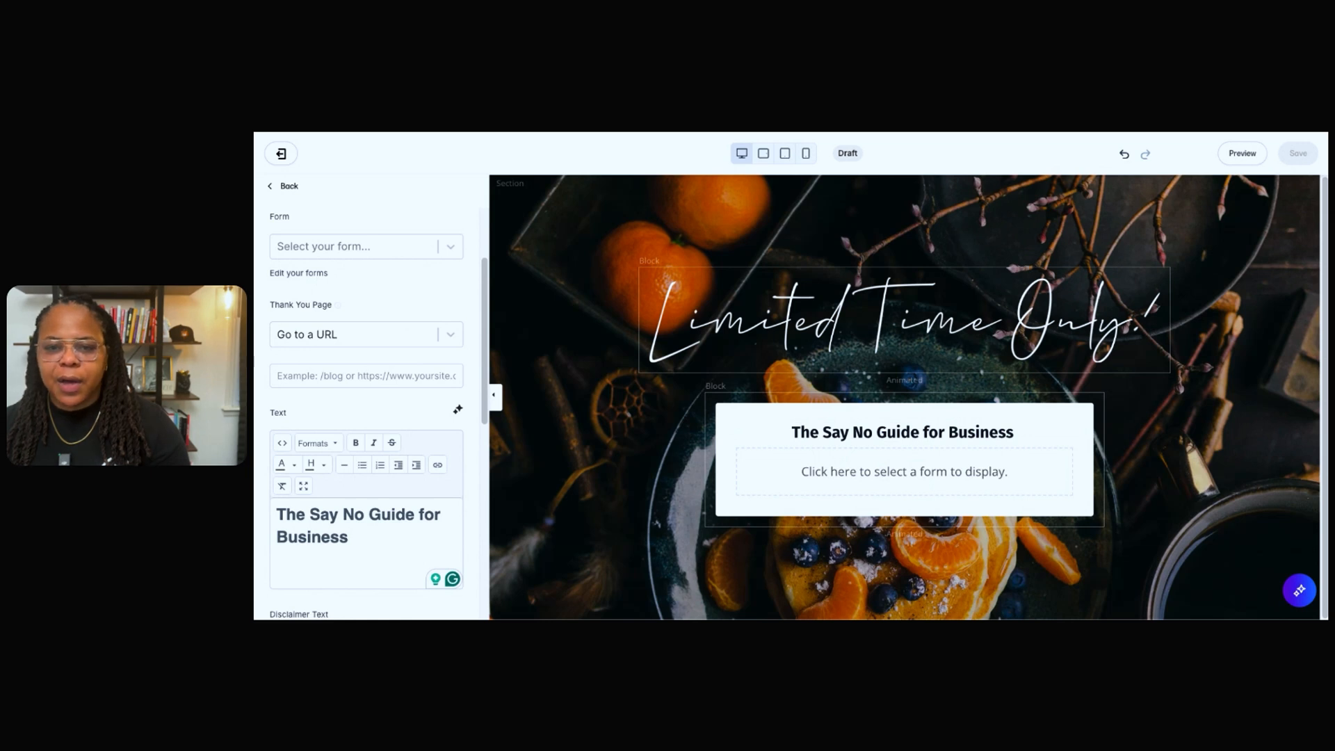
click(298, 273)
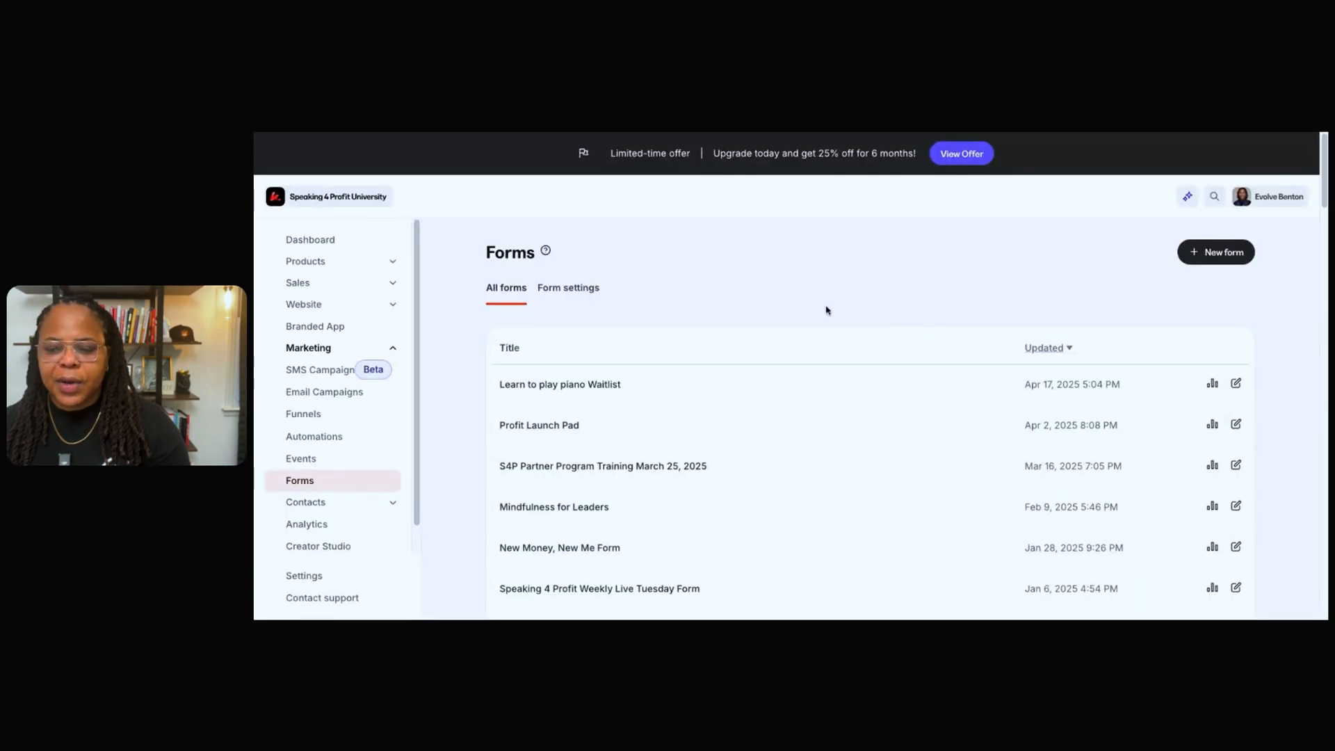
Create a new form titled "Say No Guide".
click(1218, 260)
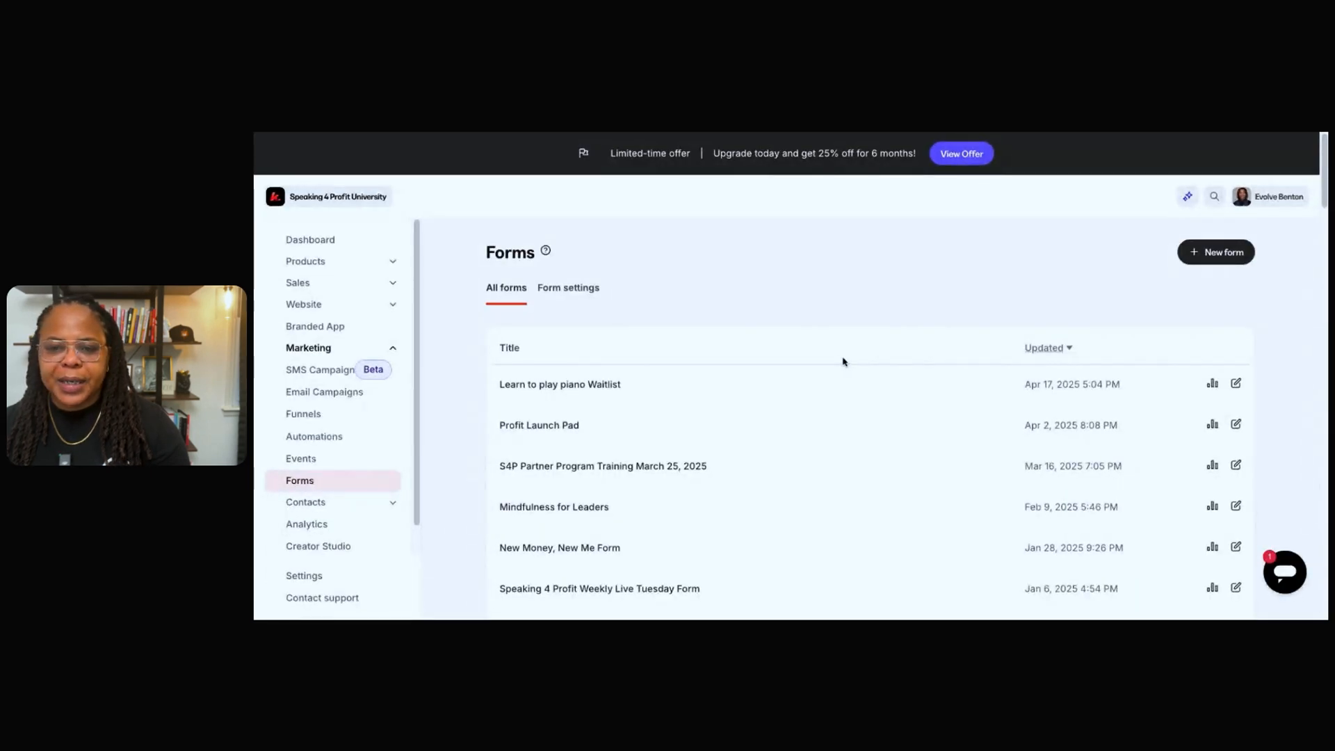
click(870, 340)
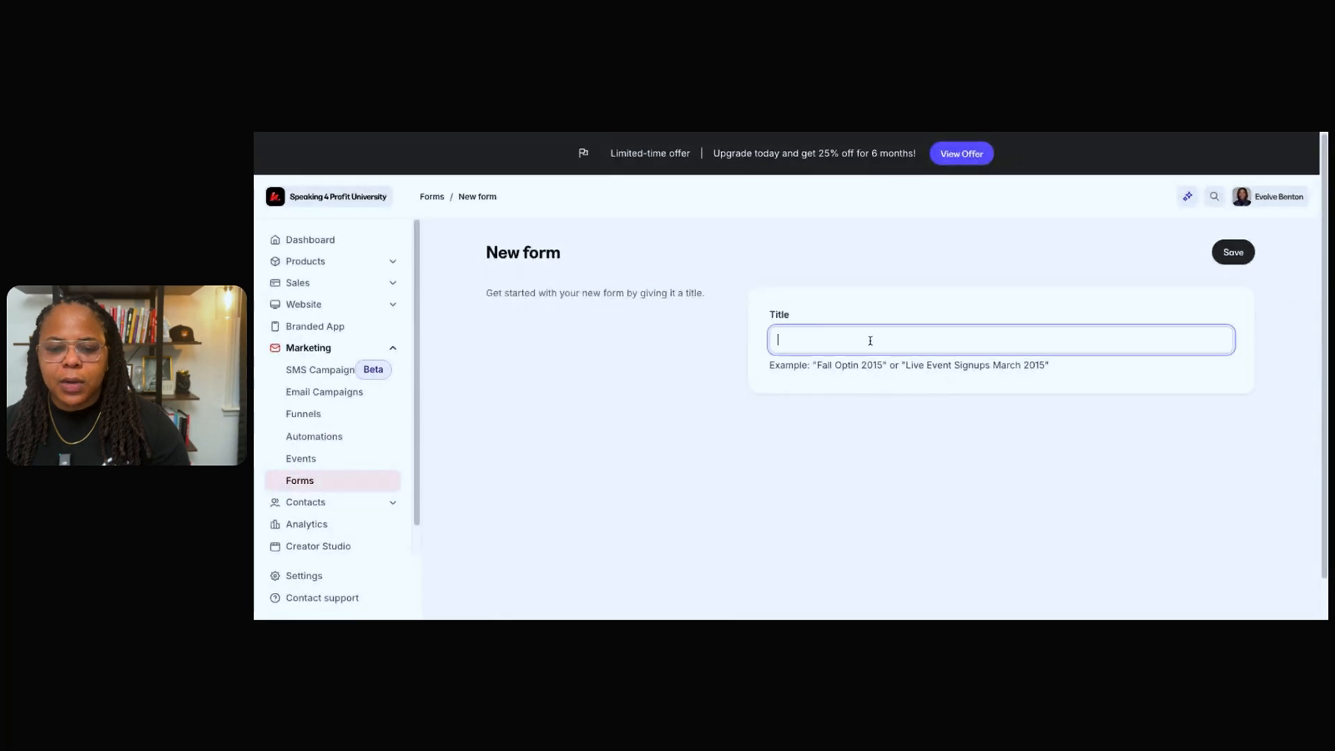
text(Say vN)
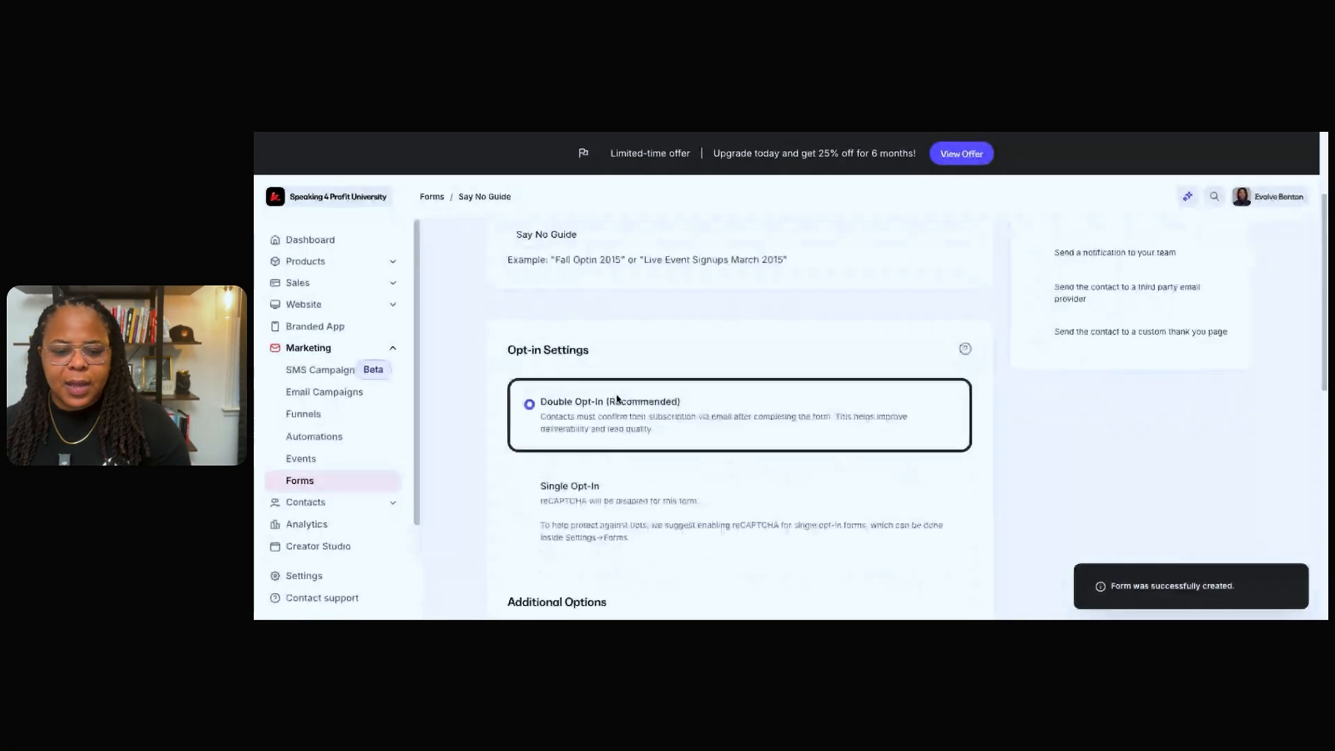
Turn on sending a custom confirmation email to new contacts and review its message and confirmation button settings.
scroll(647, 355, down, 1)
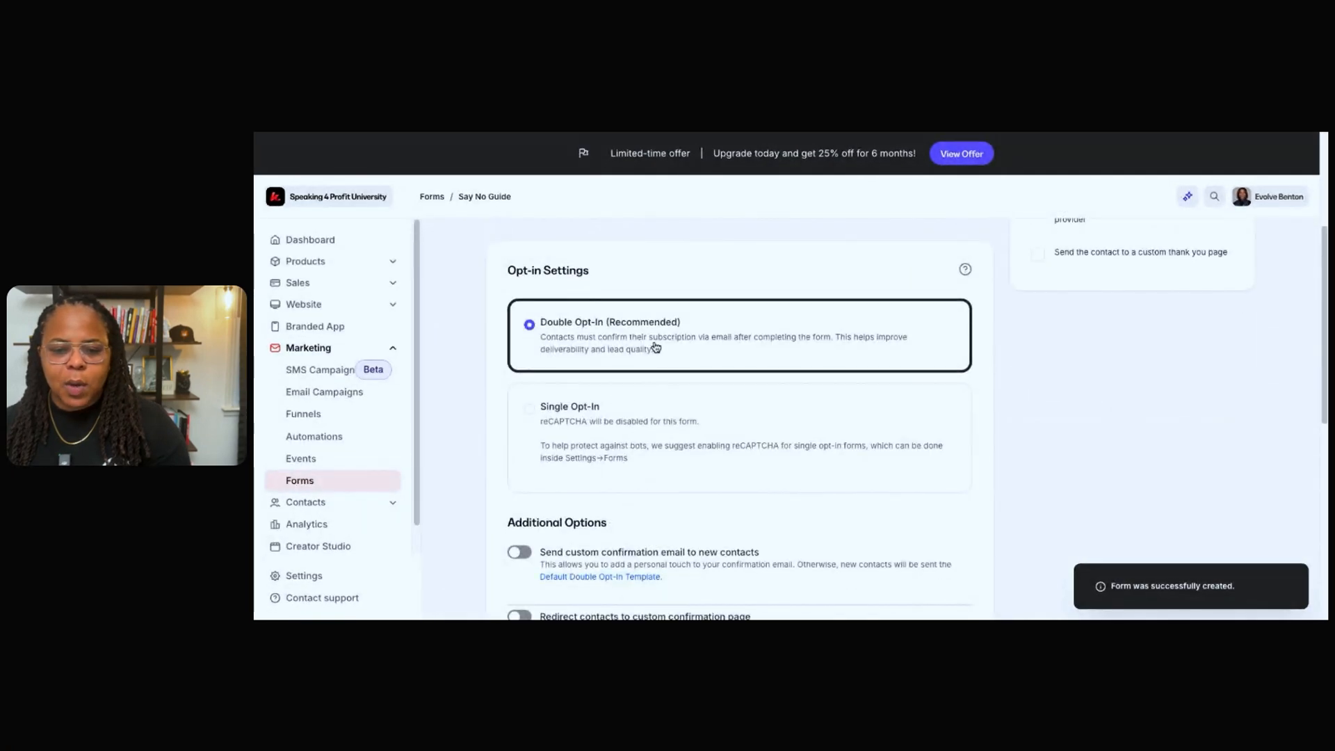
scroll(662, 349, down, 3)
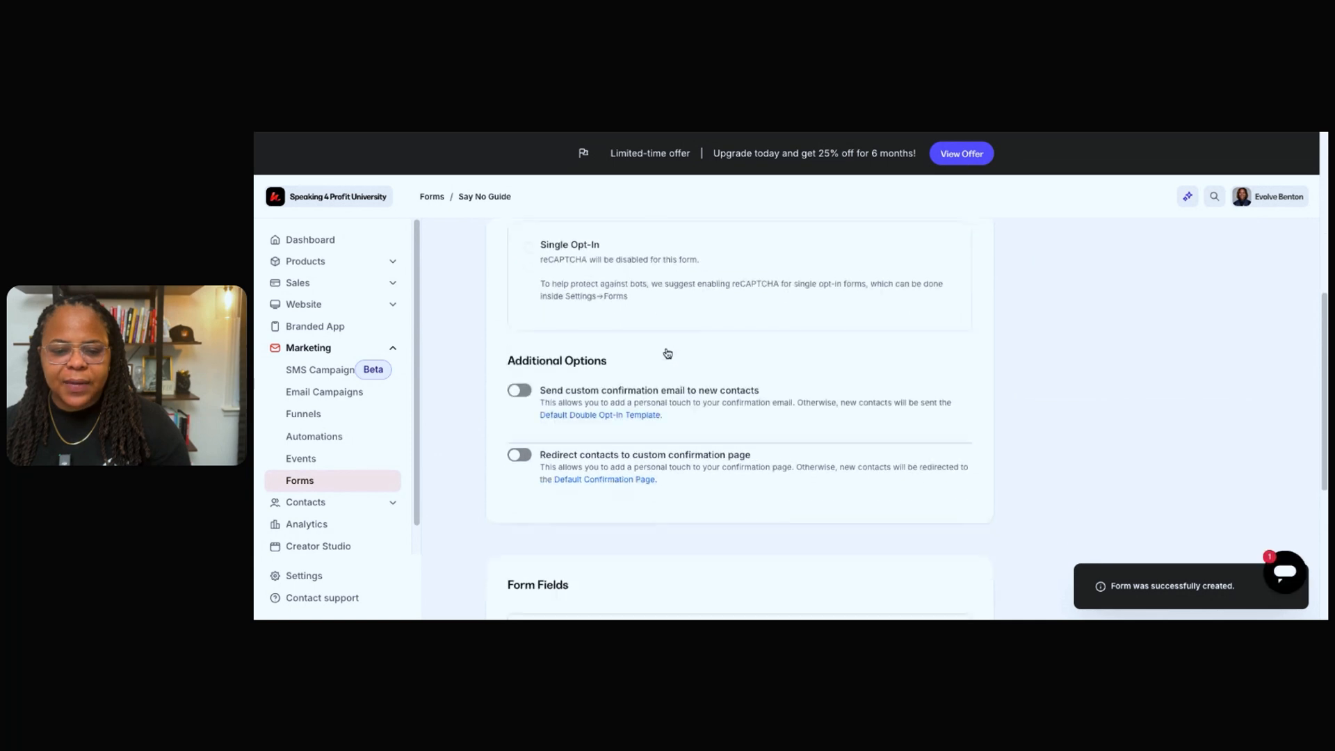
scroll(668, 354, down, 2)
scroll(668, 354, up, 2)
scroll(667, 354, down, 1)
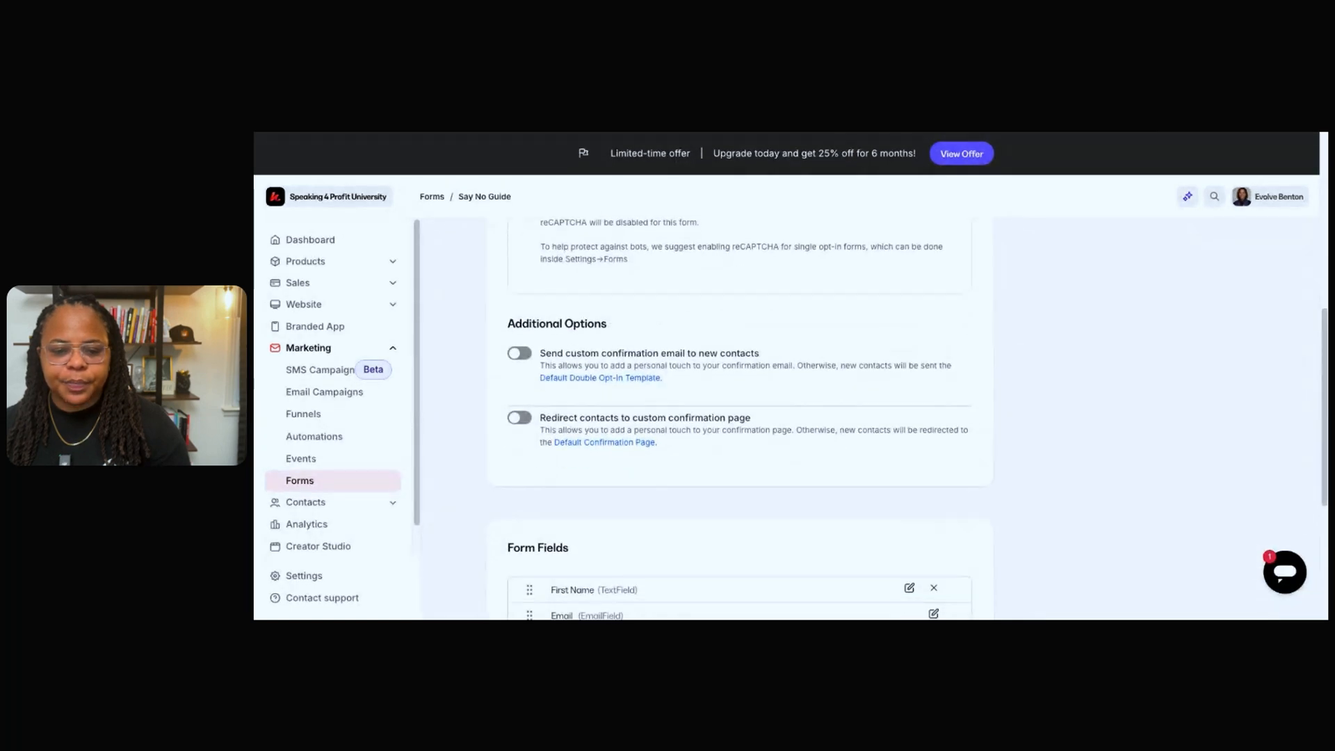
scroll(522, 310, down, 1)
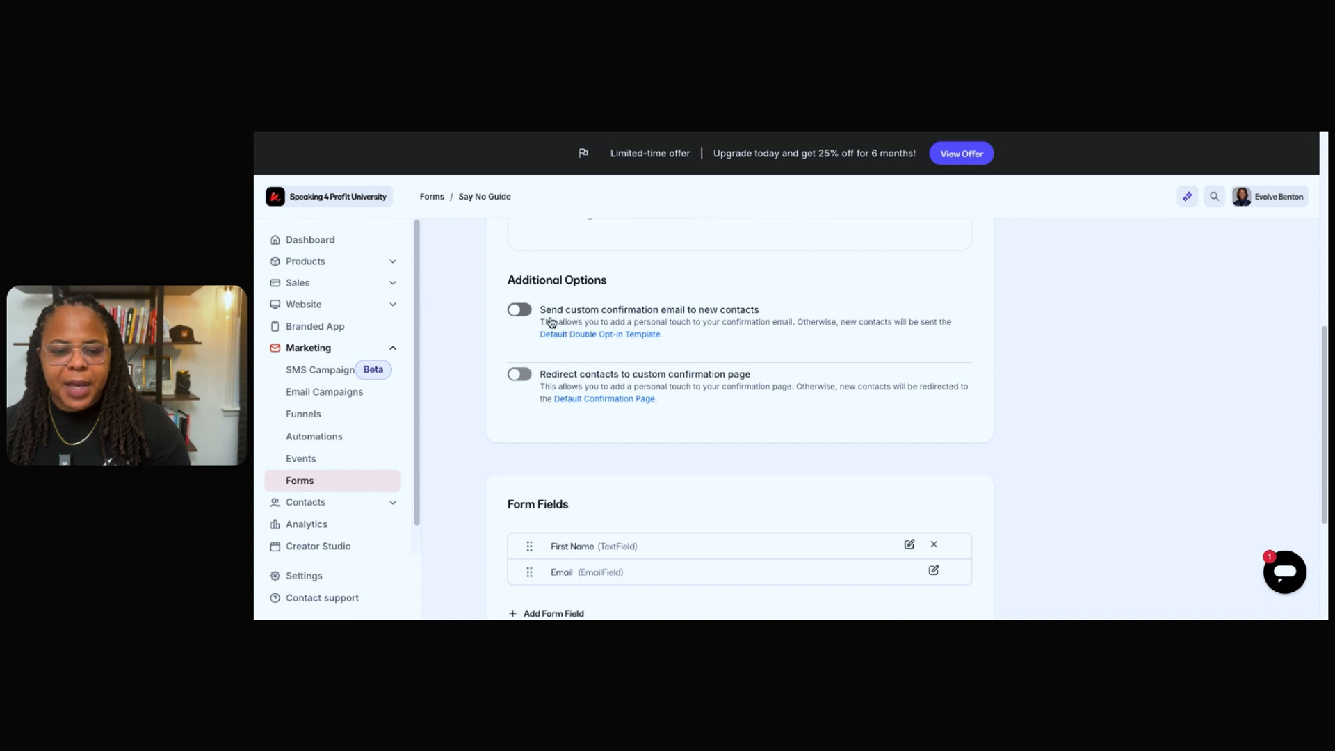
click(523, 317)
scroll(664, 389, down, 5)
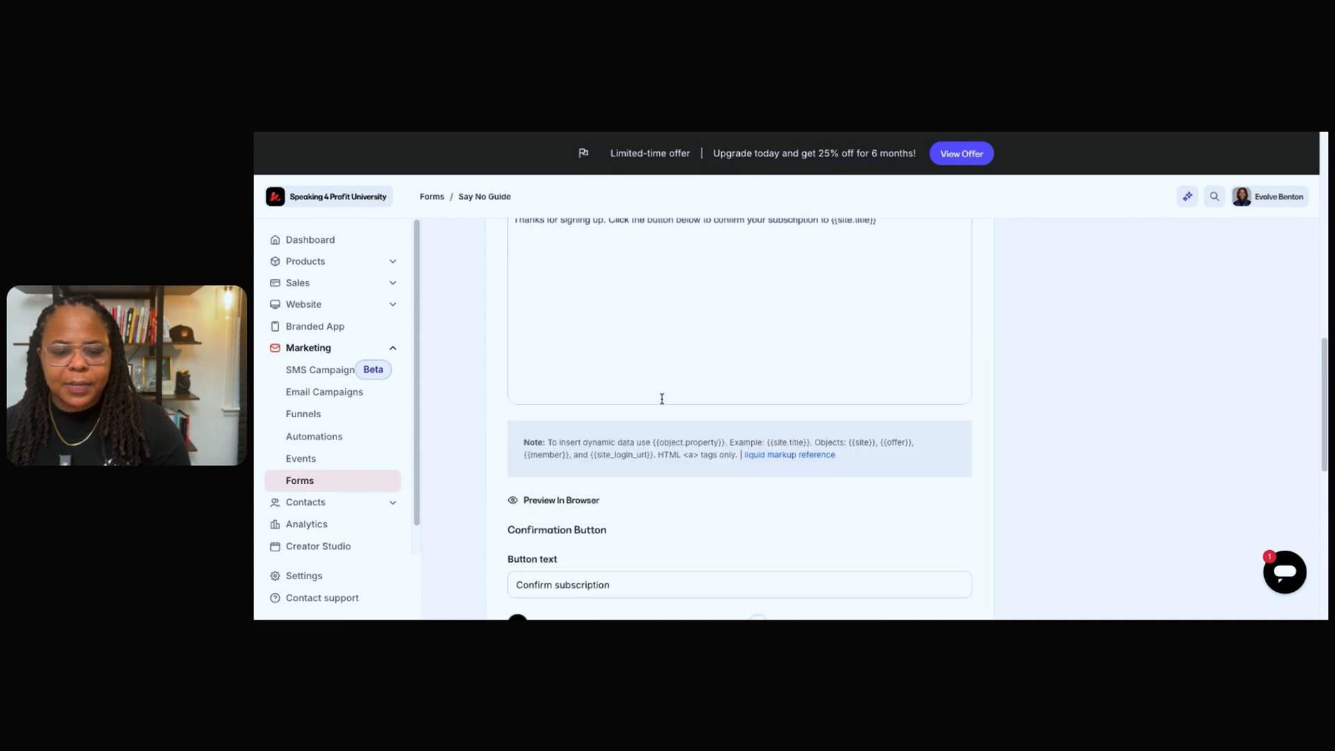
scroll(662, 398, down, 4)
scroll(624, 314, up, 1)
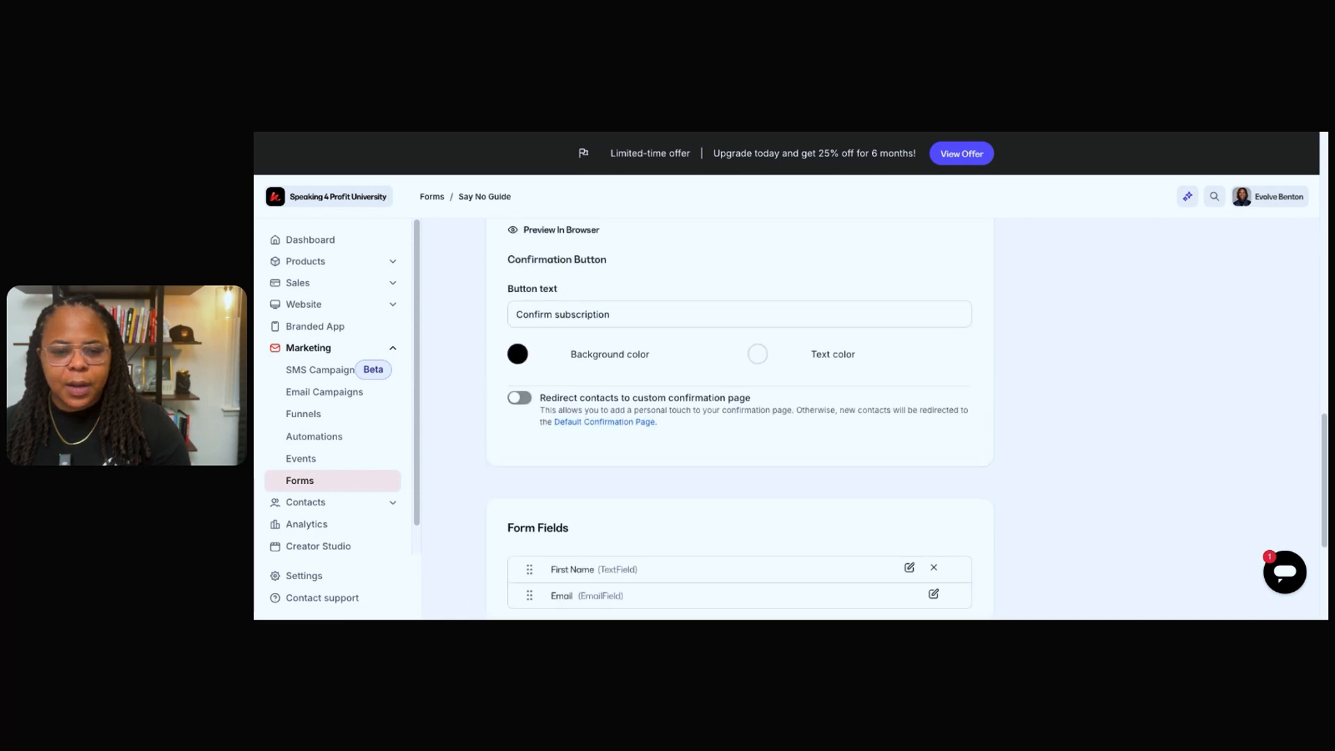
Add the existing Last Name field to the form and place it between First Name and Email.
scroll(644, 408, down, 4)
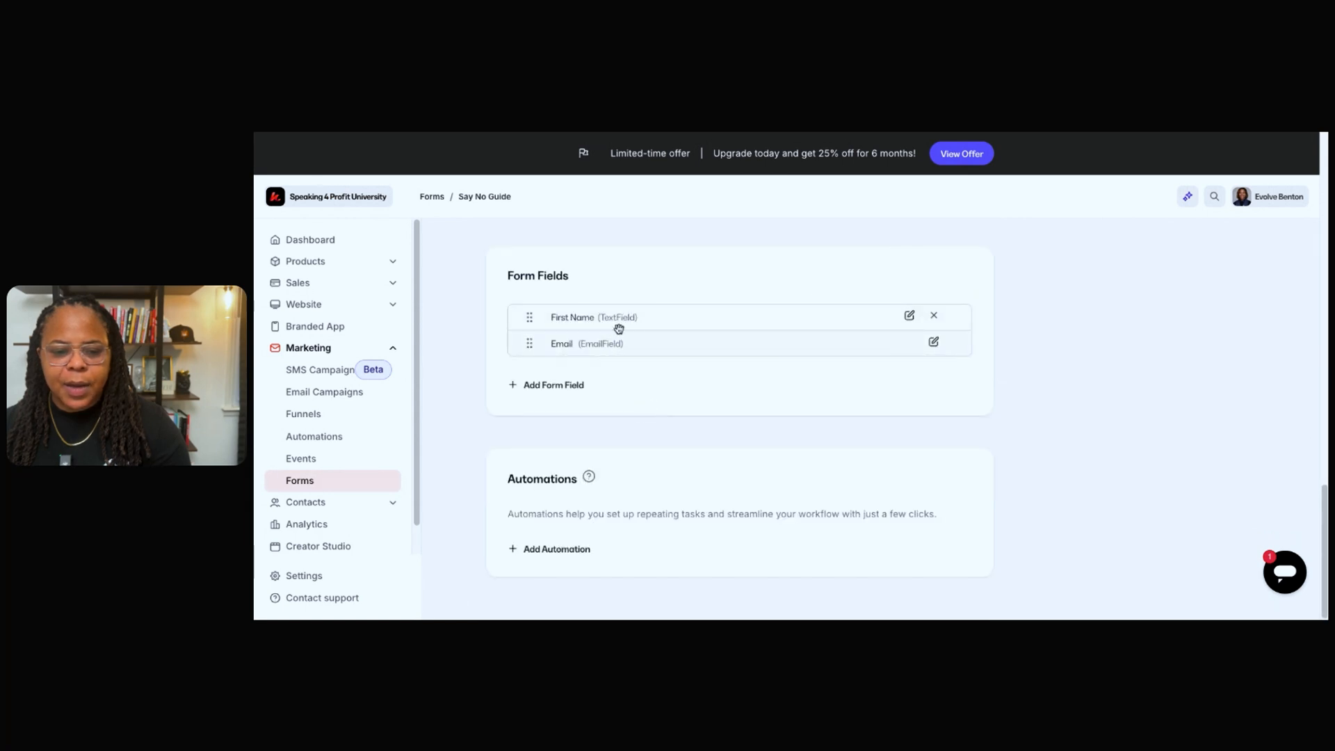
click(570, 386)
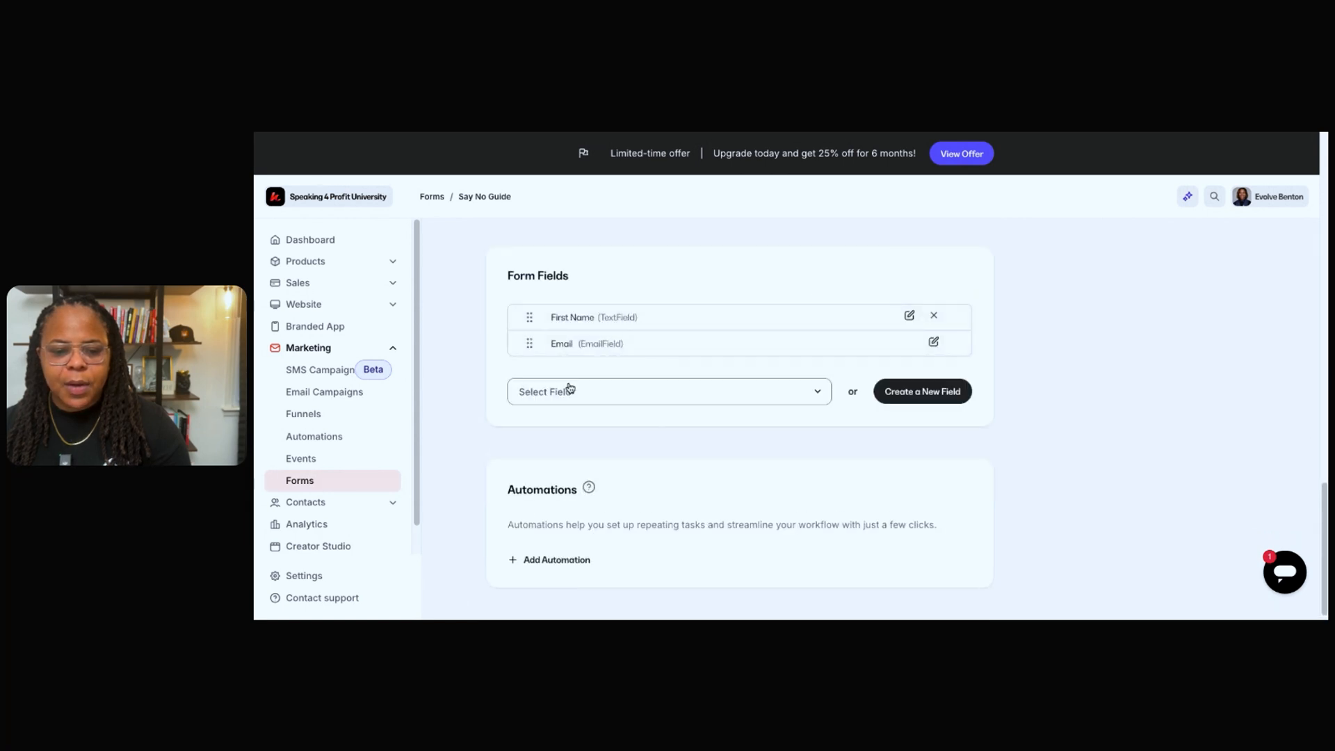
click(671, 397)
scroll(598, 476, down, 3)
scroll(600, 477, down, 4)
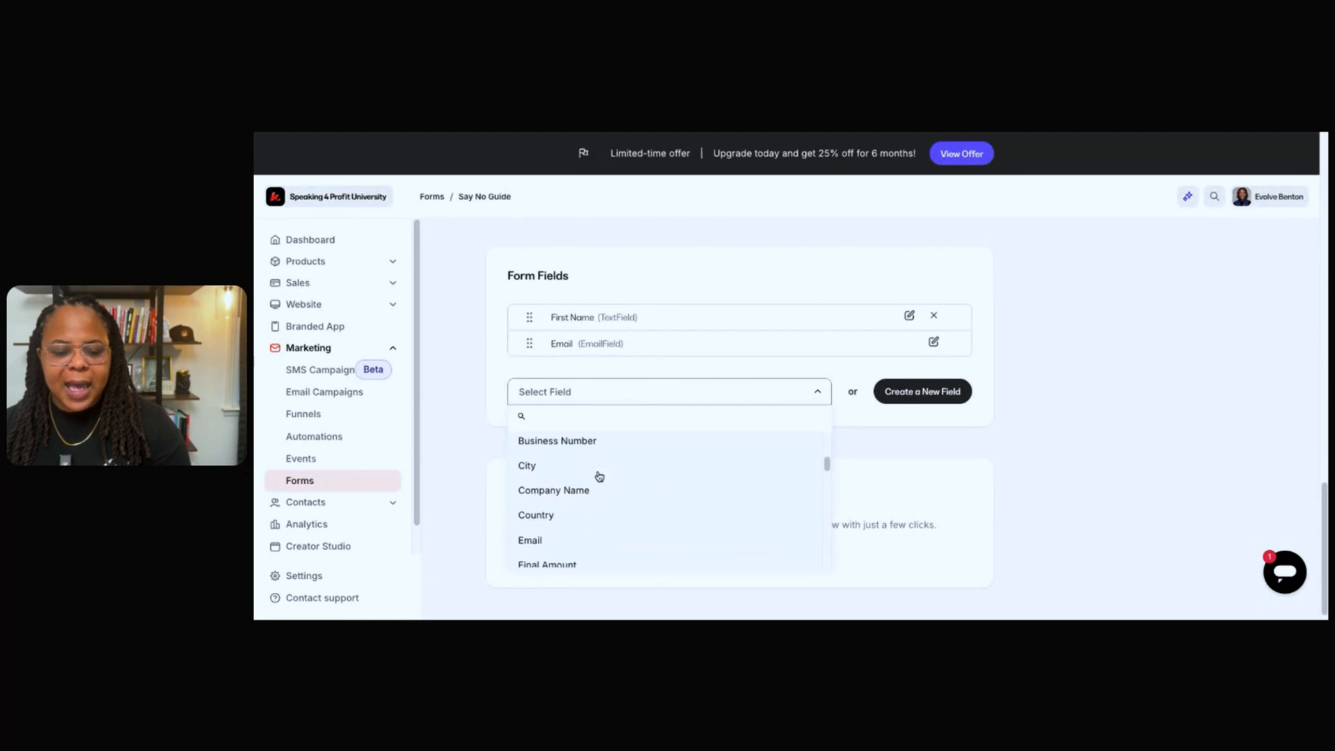
scroll(600, 476, down, 8)
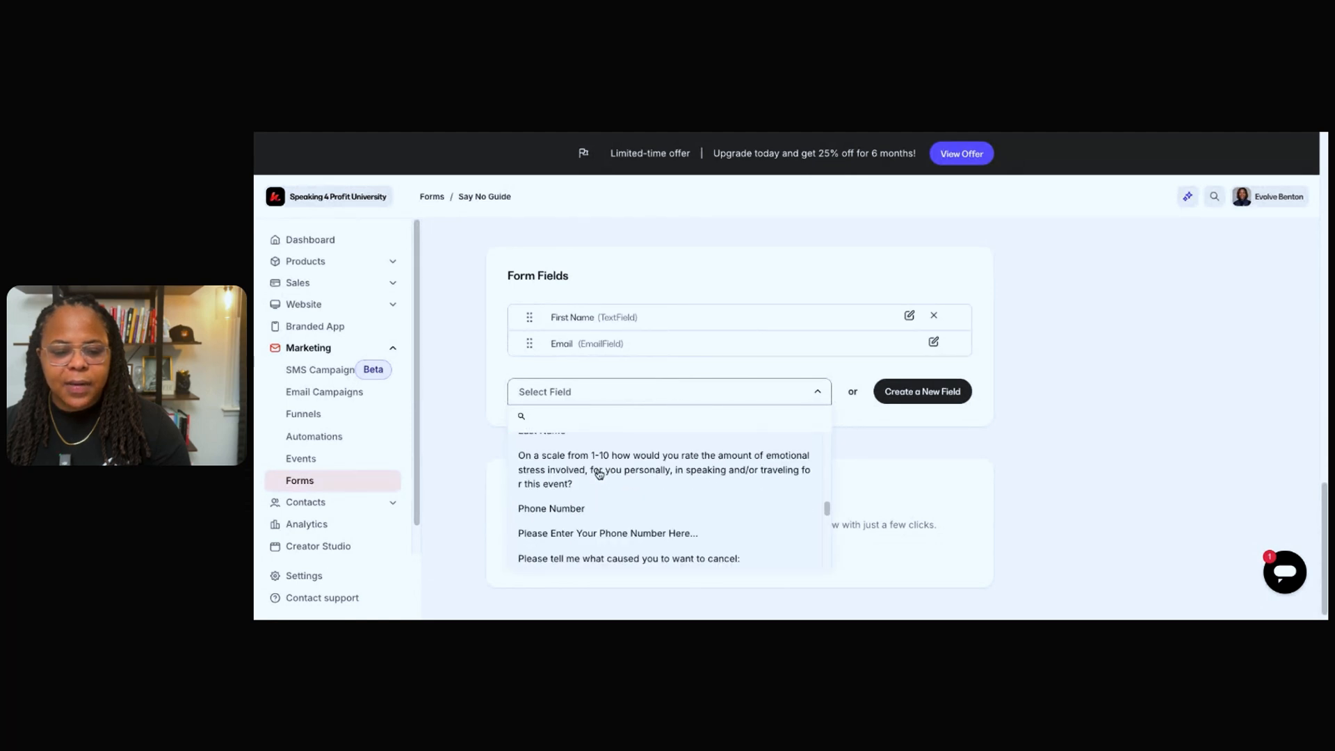
scroll(599, 474, up, 15)
scroll(600, 475, down, 6)
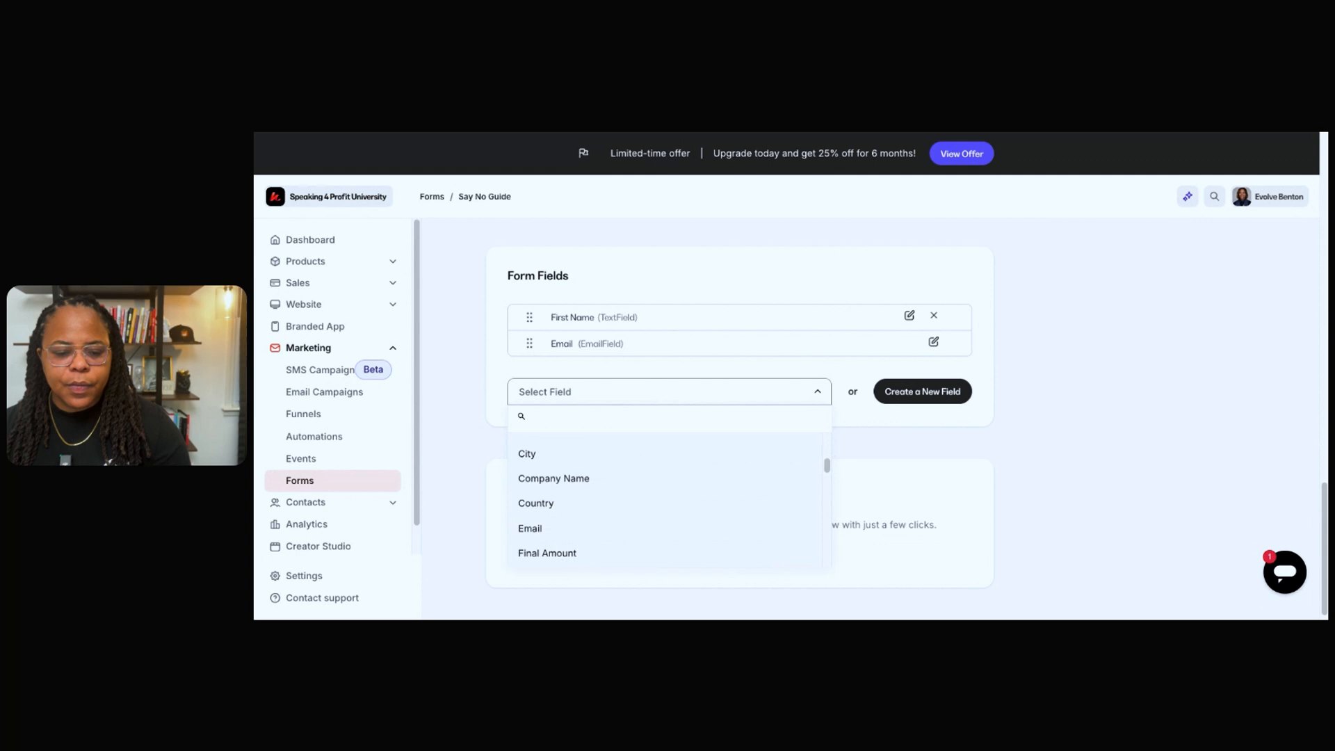
scroll(600, 476, up, 2)
scroll(599, 475, down, 10)
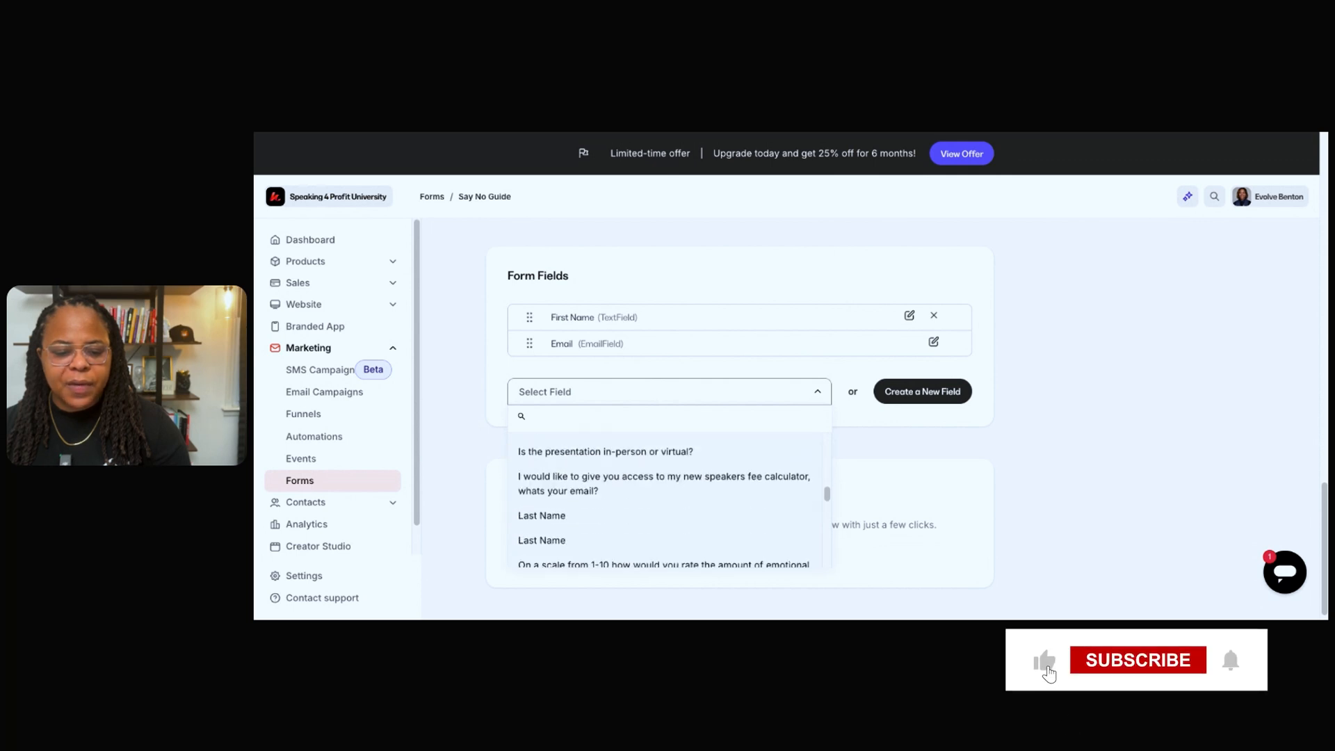
scroll(599, 476, up, 3)
scroll(689, 480, up, 3)
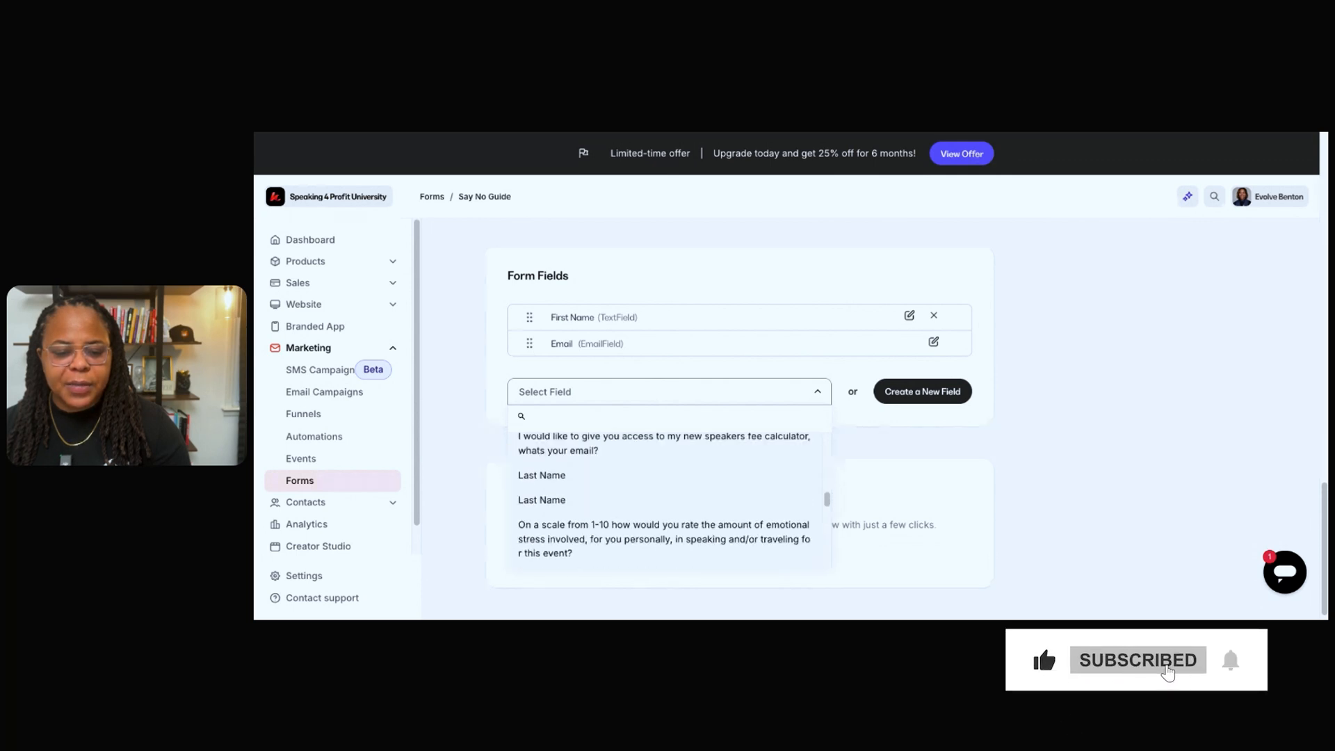
click(689, 468)
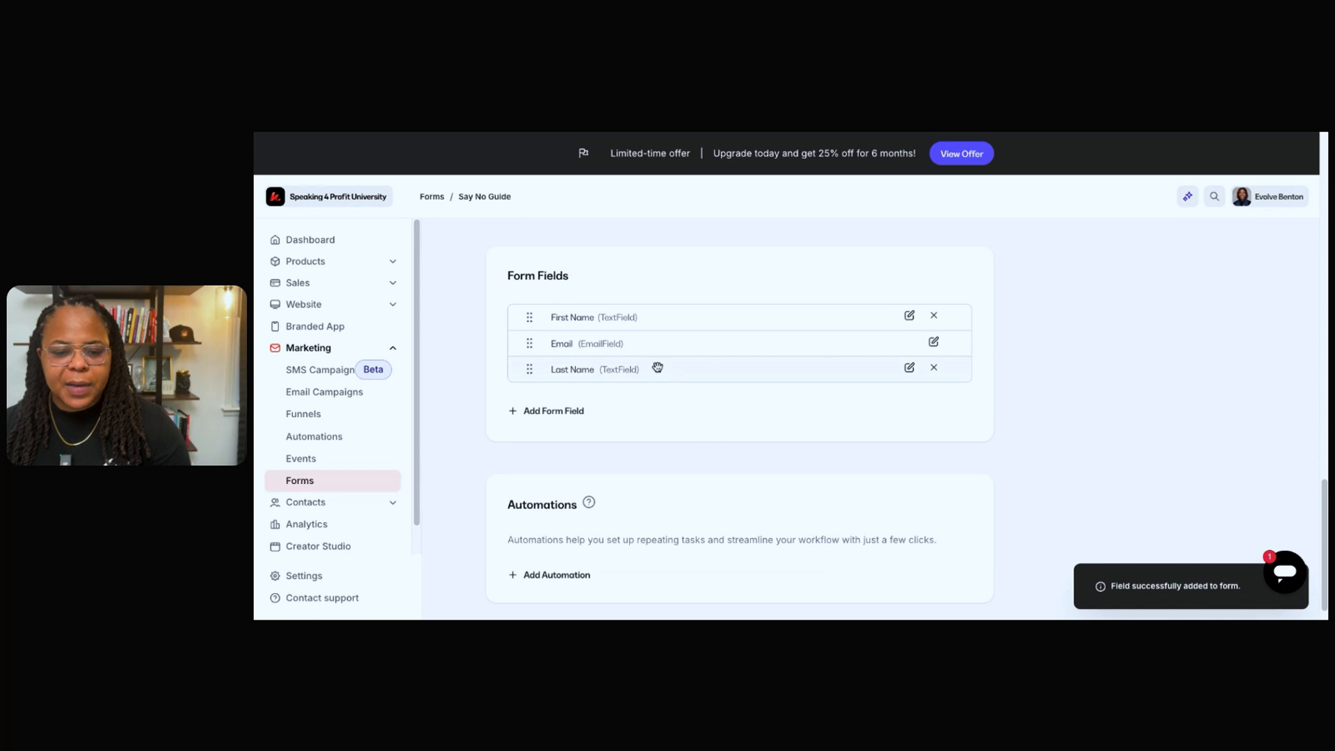
drag(659, 368, 663, 343)
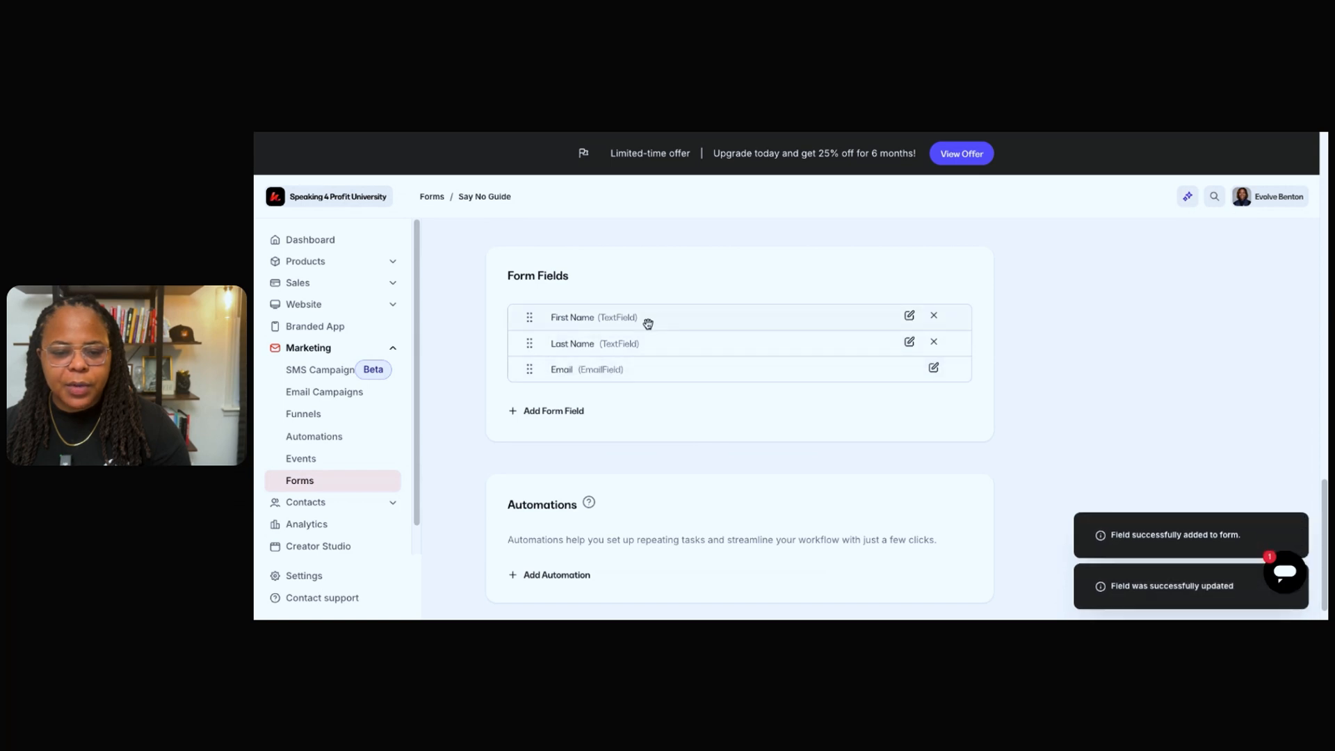
Add the existing Phone Number field to the form.
click(550, 413)
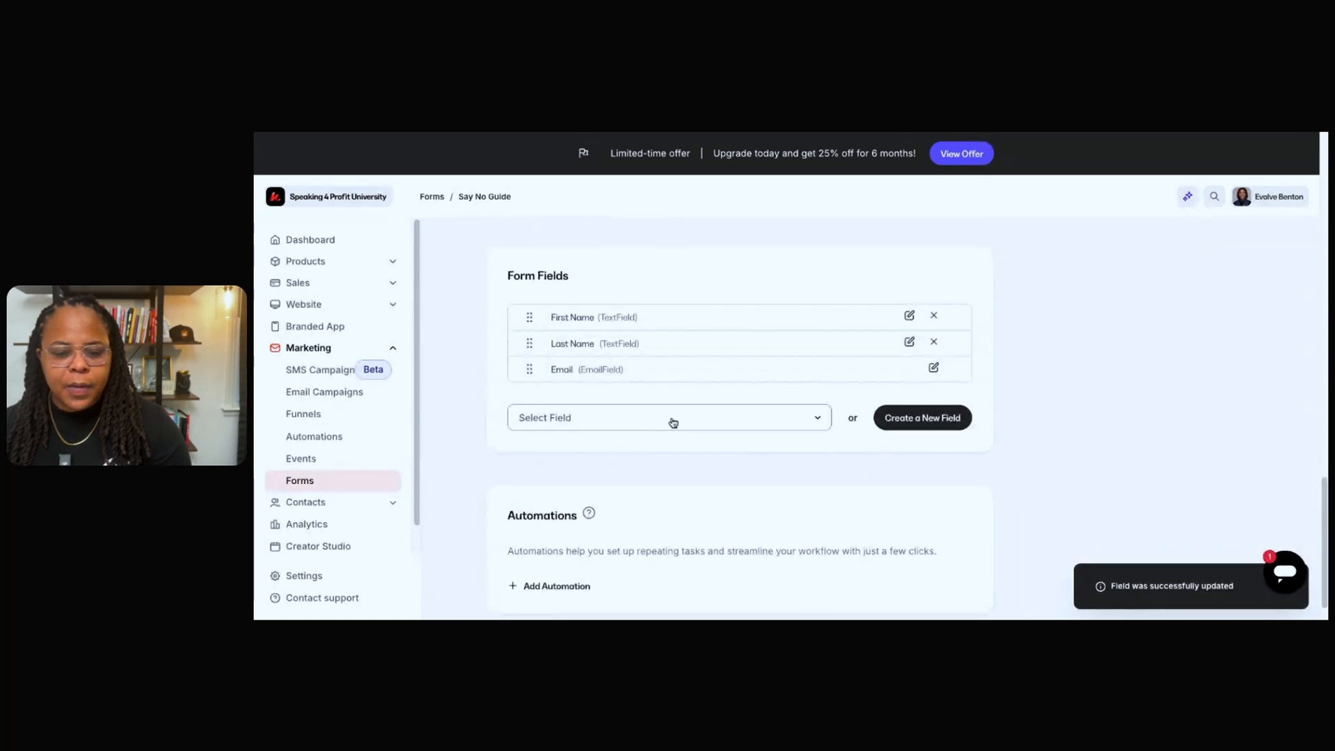
click(671, 423)
scroll(633, 535, down, 3)
scroll(634, 534, down, 5)
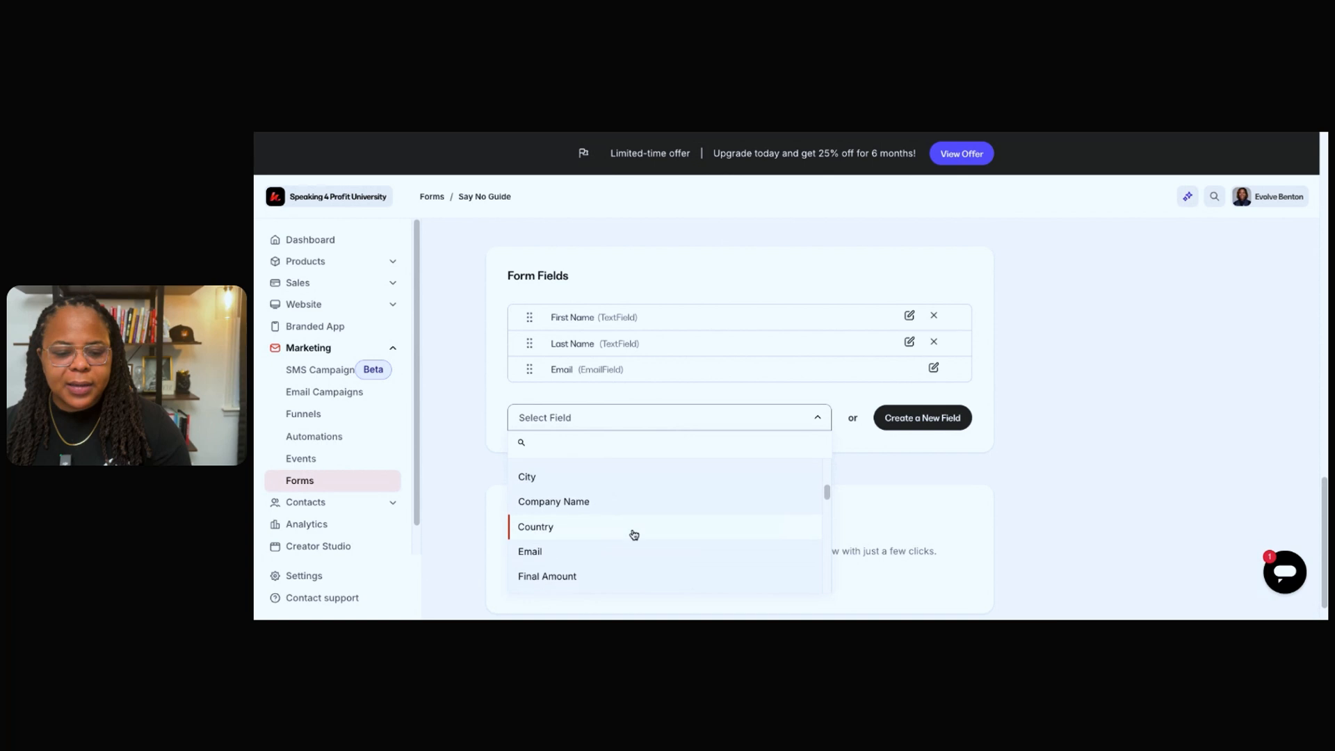
scroll(634, 534, down, 5)
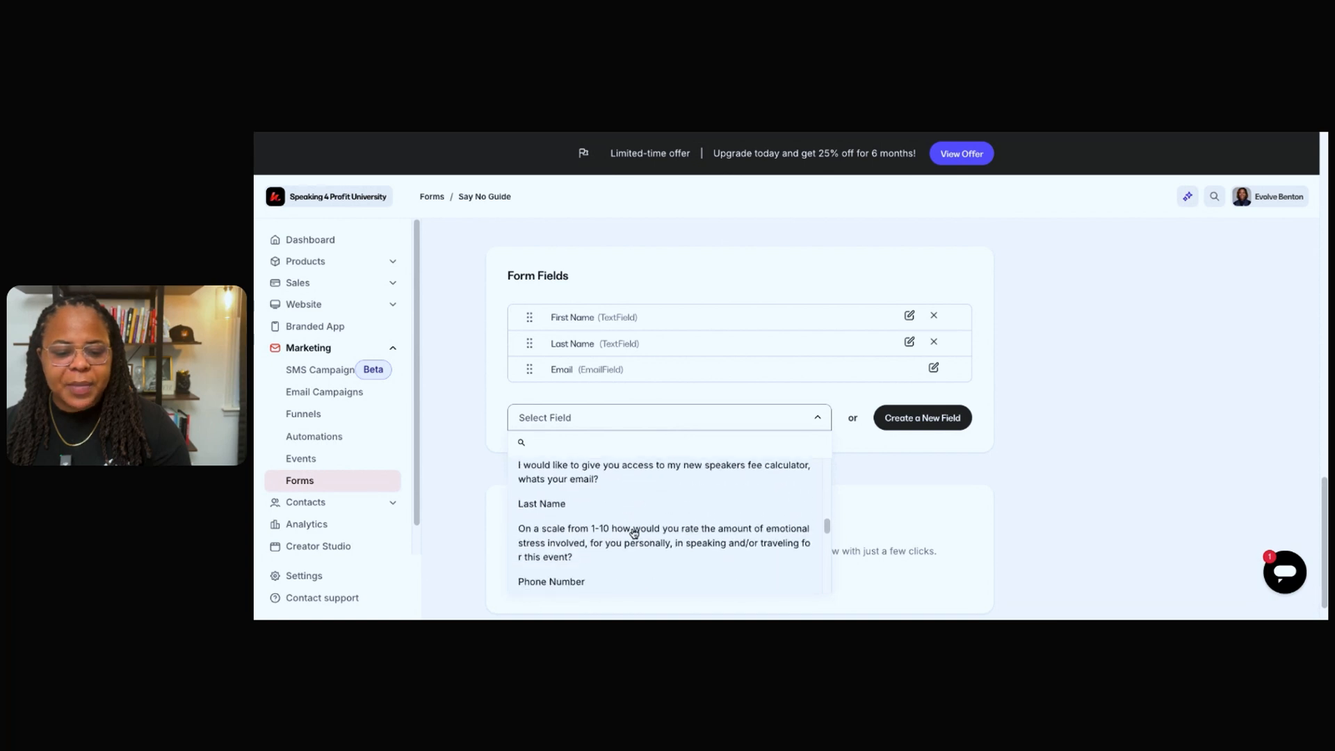
scroll(630, 515, down, 1)
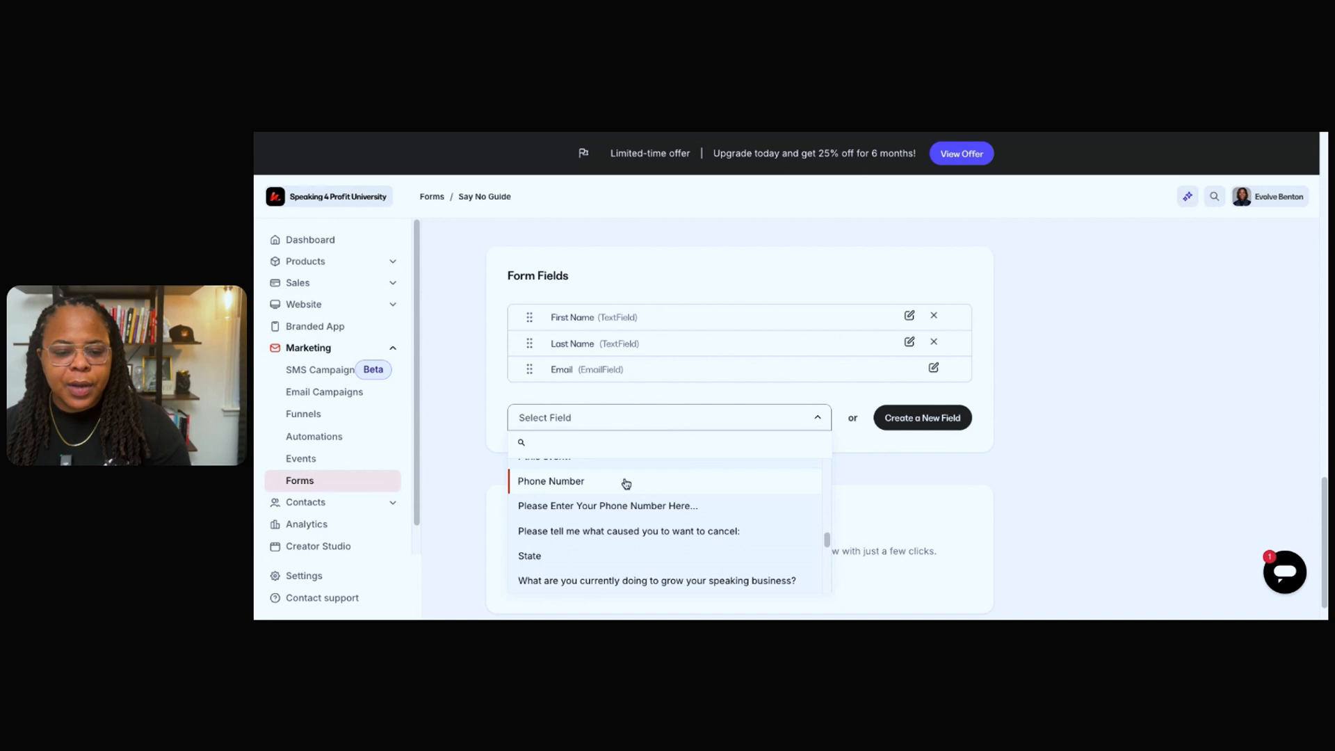
click(744, 480)
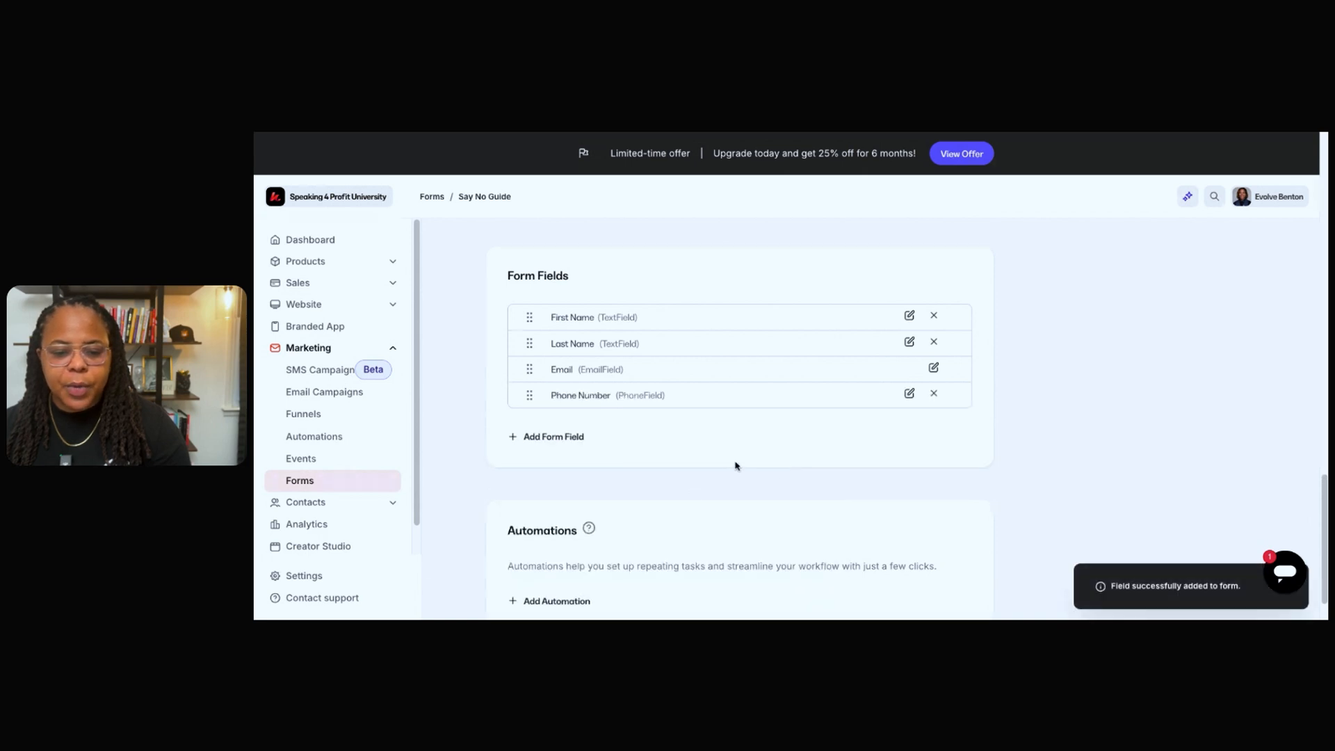
Check the form's fields and confirmation settings, and save the Say No Guide form.
scroll(671, 468, down, 1)
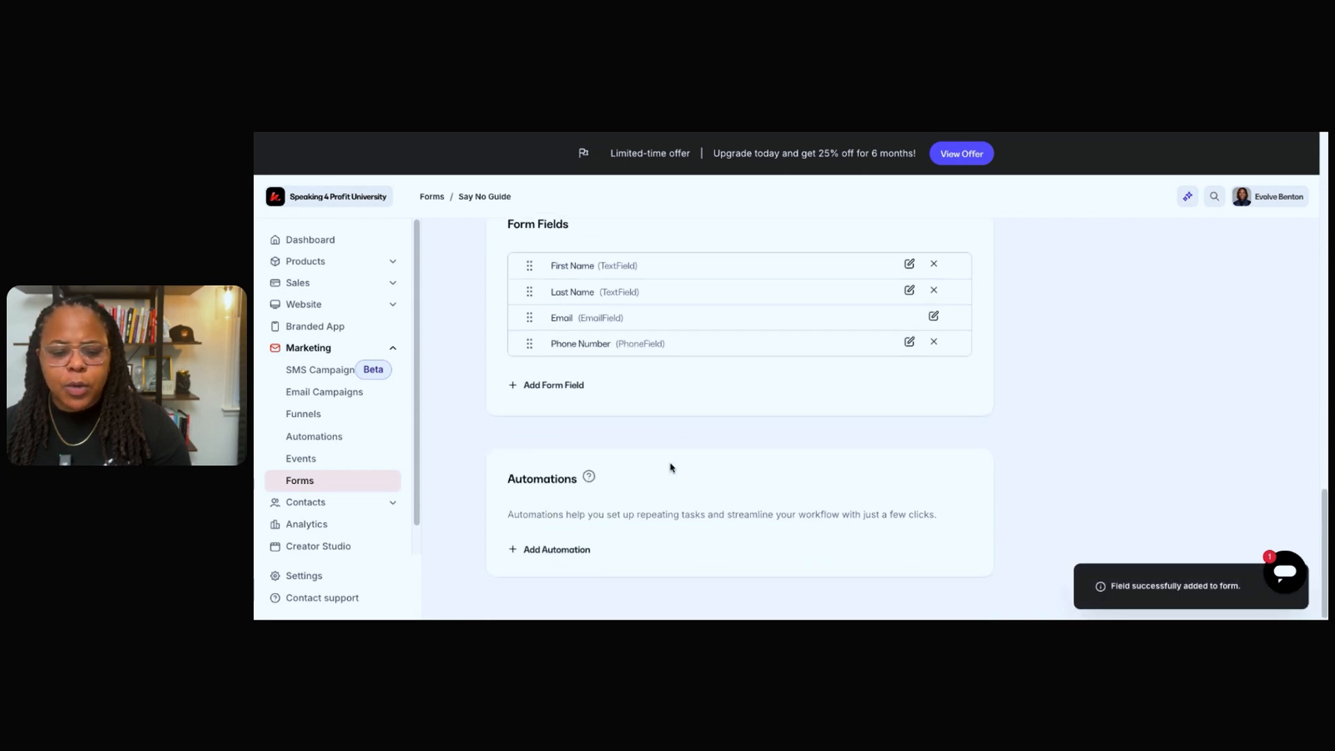
scroll(735, 443, up, 5)
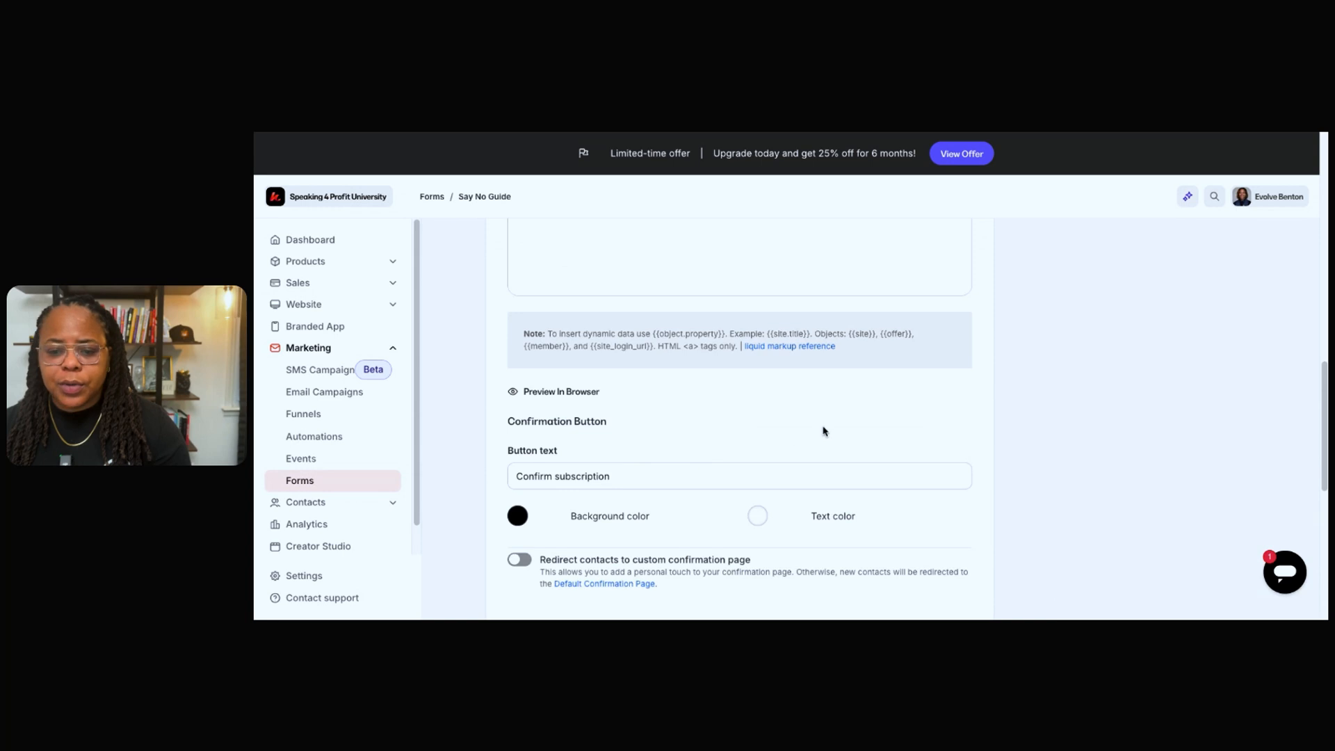
scroll(822, 429, down, 5)
scroll(826, 430, down, 1)
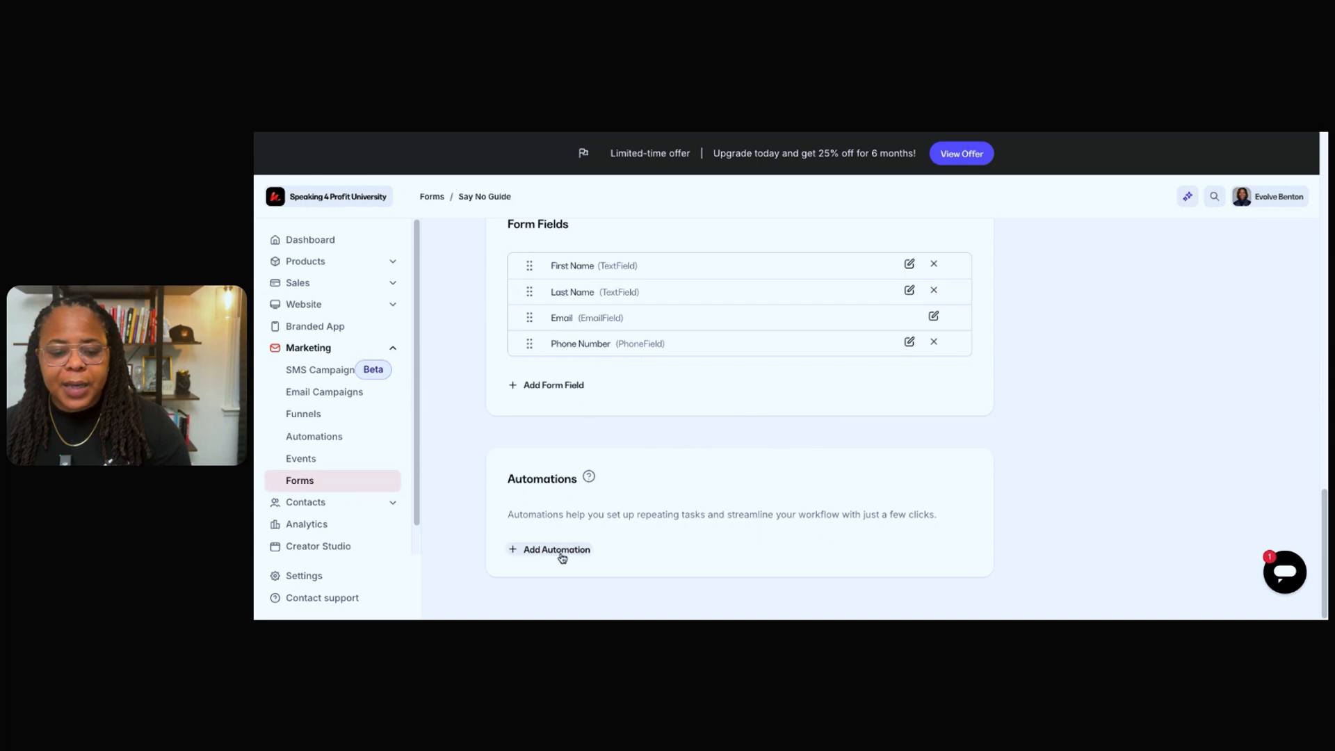
scroll(1051, 481, up, 10)
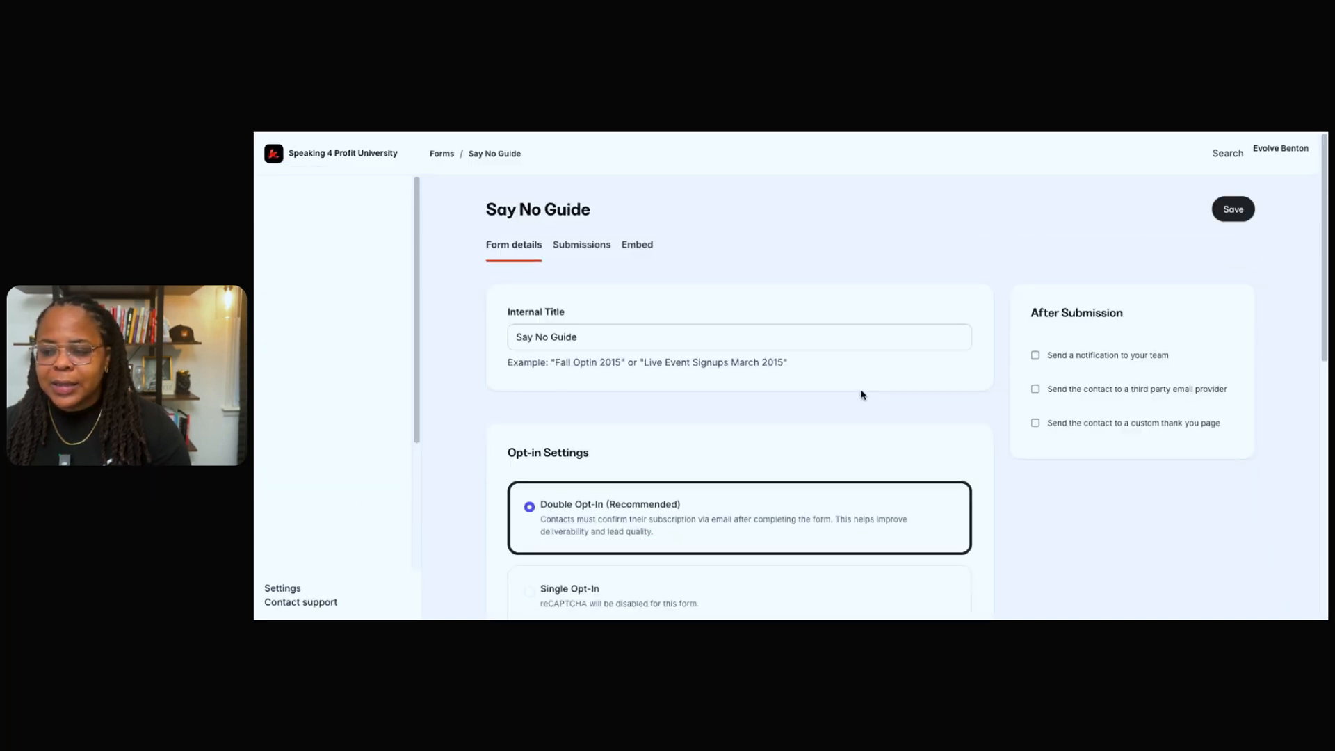
scroll(862, 394, down, 3)
scroll(863, 394, up, 3)
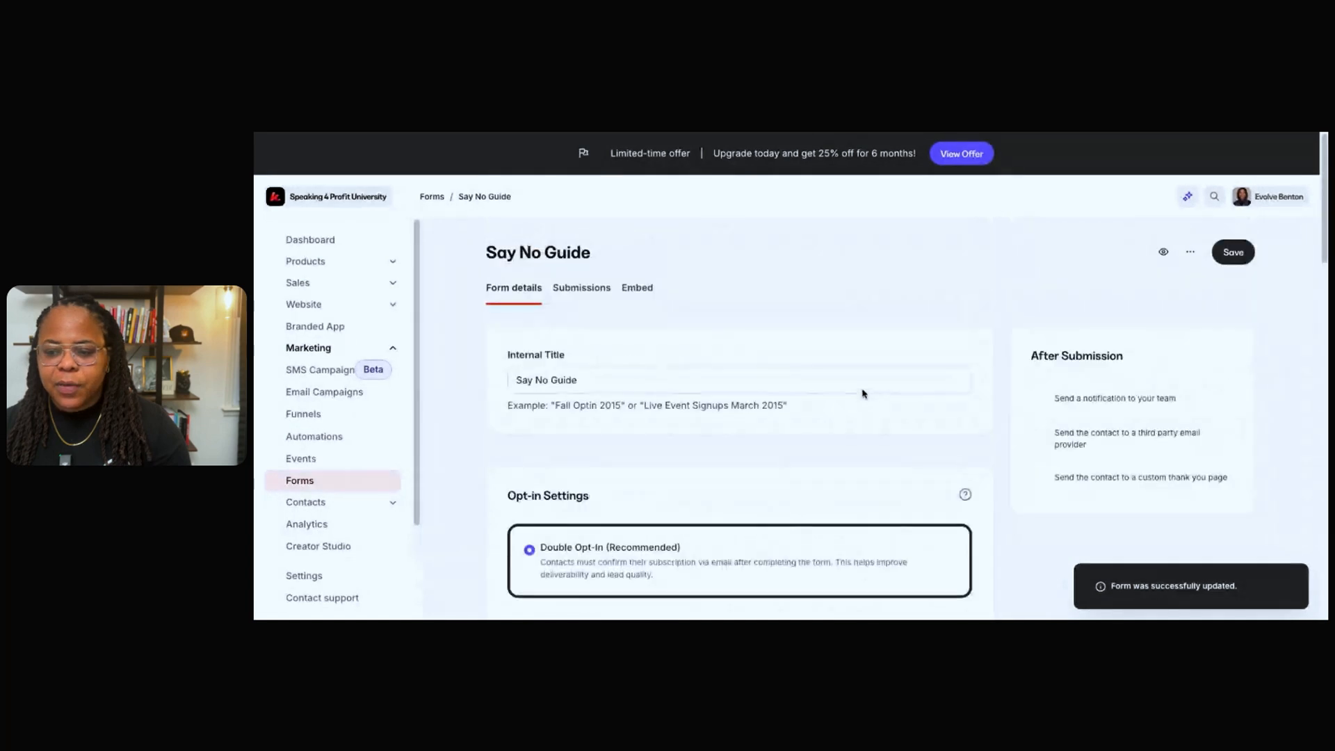
Start a new automation on the form that sends an email to the person when the form is submitted.
scroll(863, 394, down, 10)
click(568, 550)
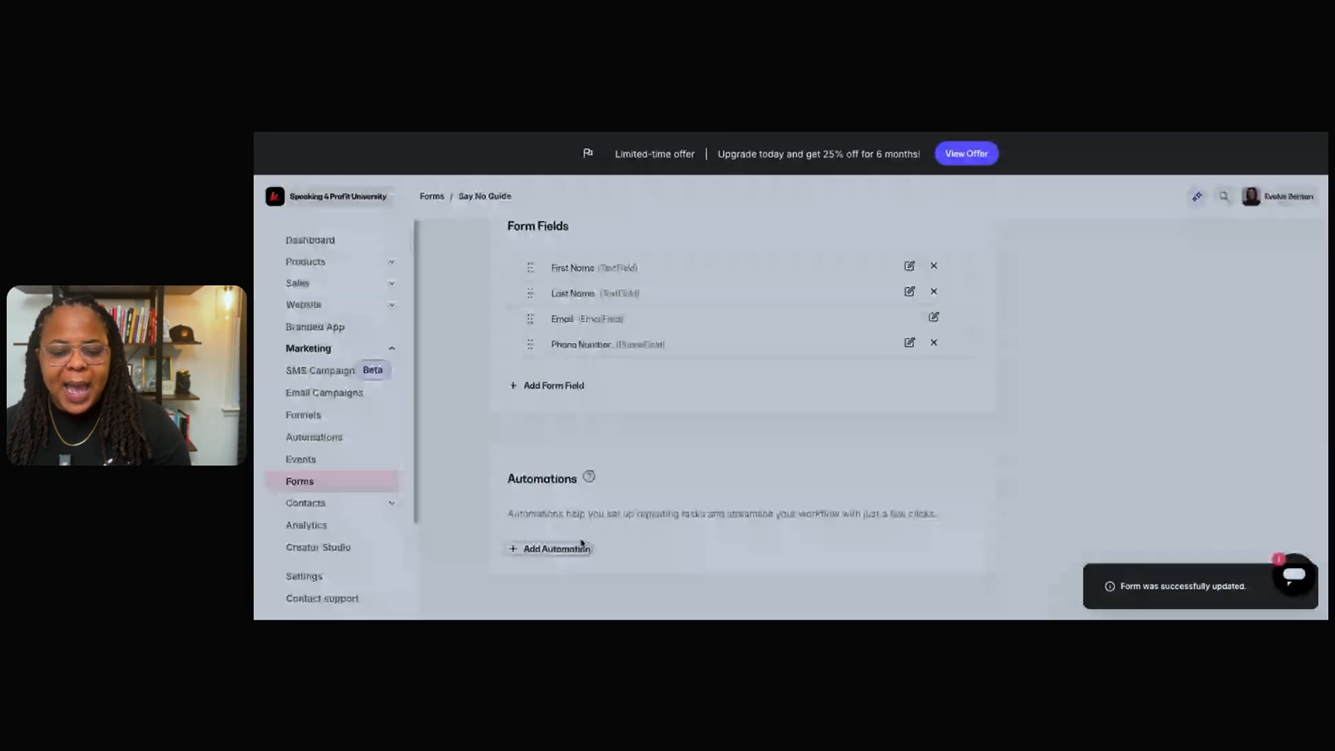
click(770, 397)
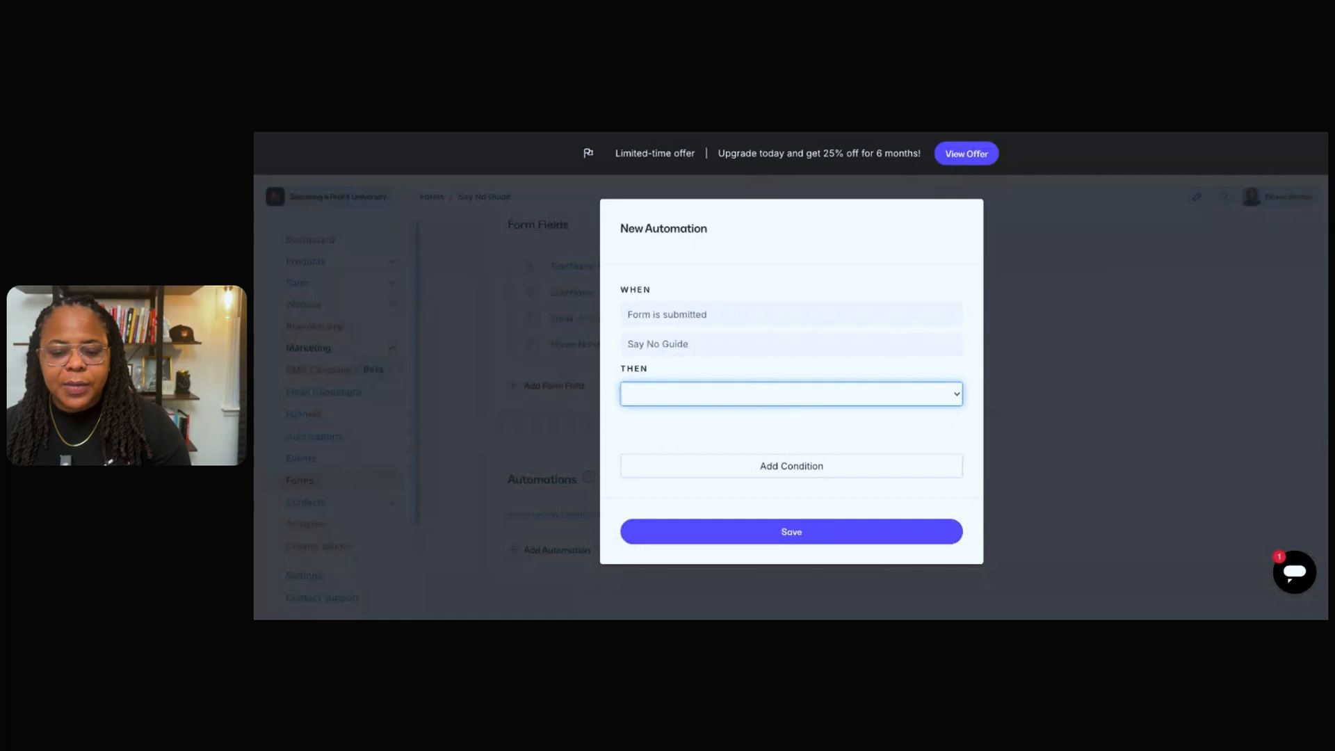
click(858, 513)
scroll(800, 529, down, 3)
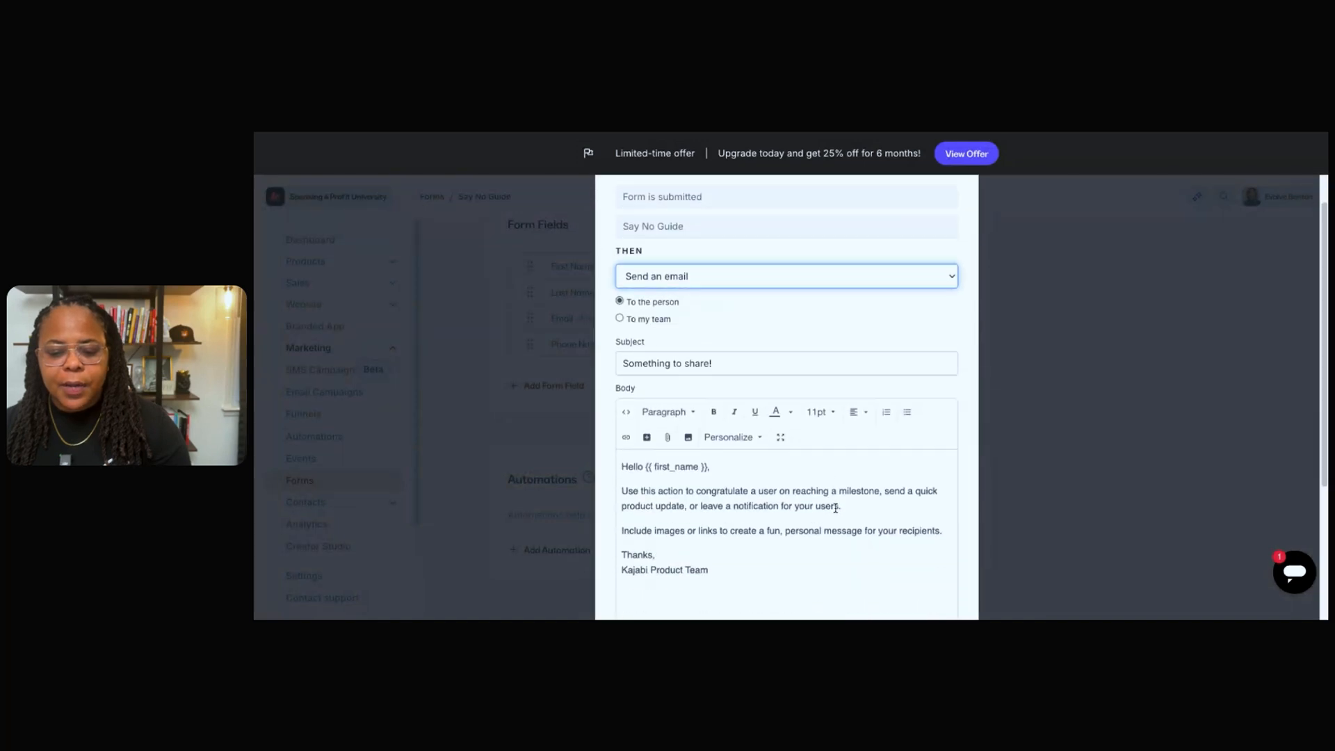
Set the automation email's subject to "Here is the " Say No Business Guide"", keep the default body and save the automation.
drag(712, 459, 633, 367)
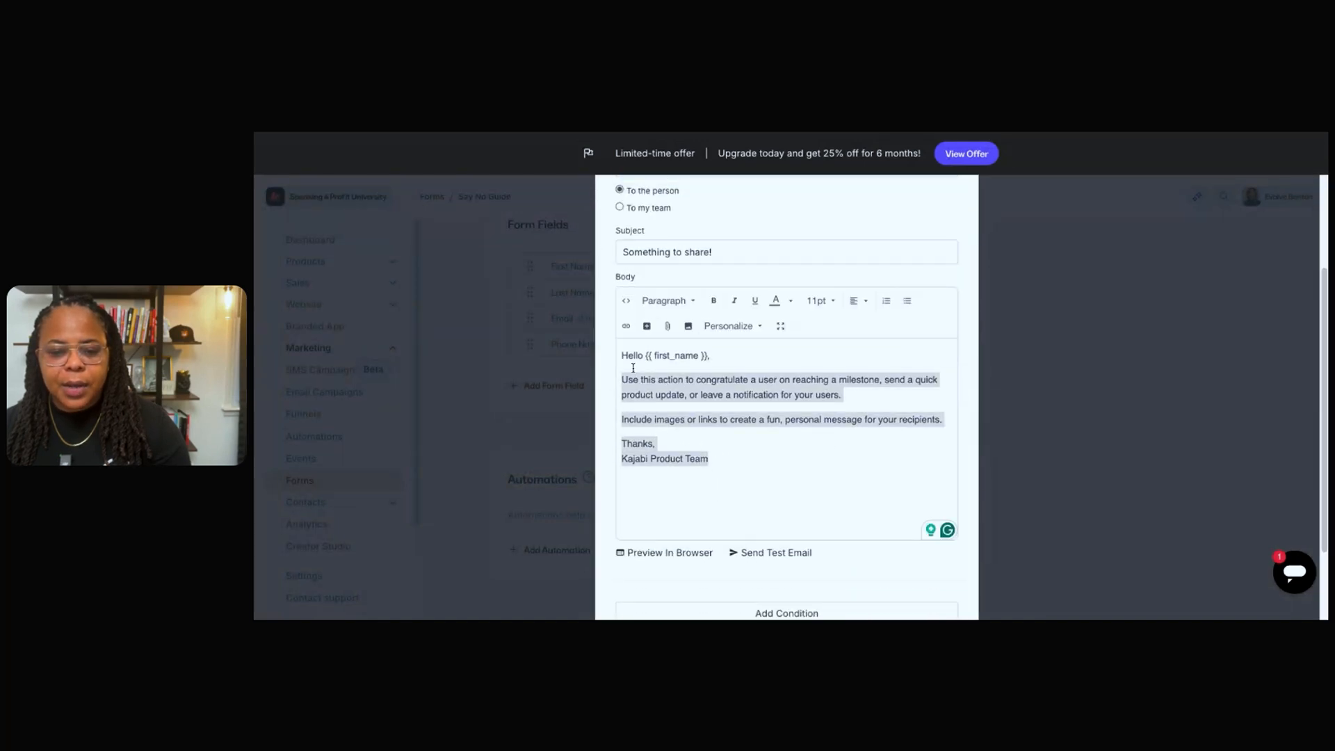
triple_click(732, 253)
key(BackSpace)
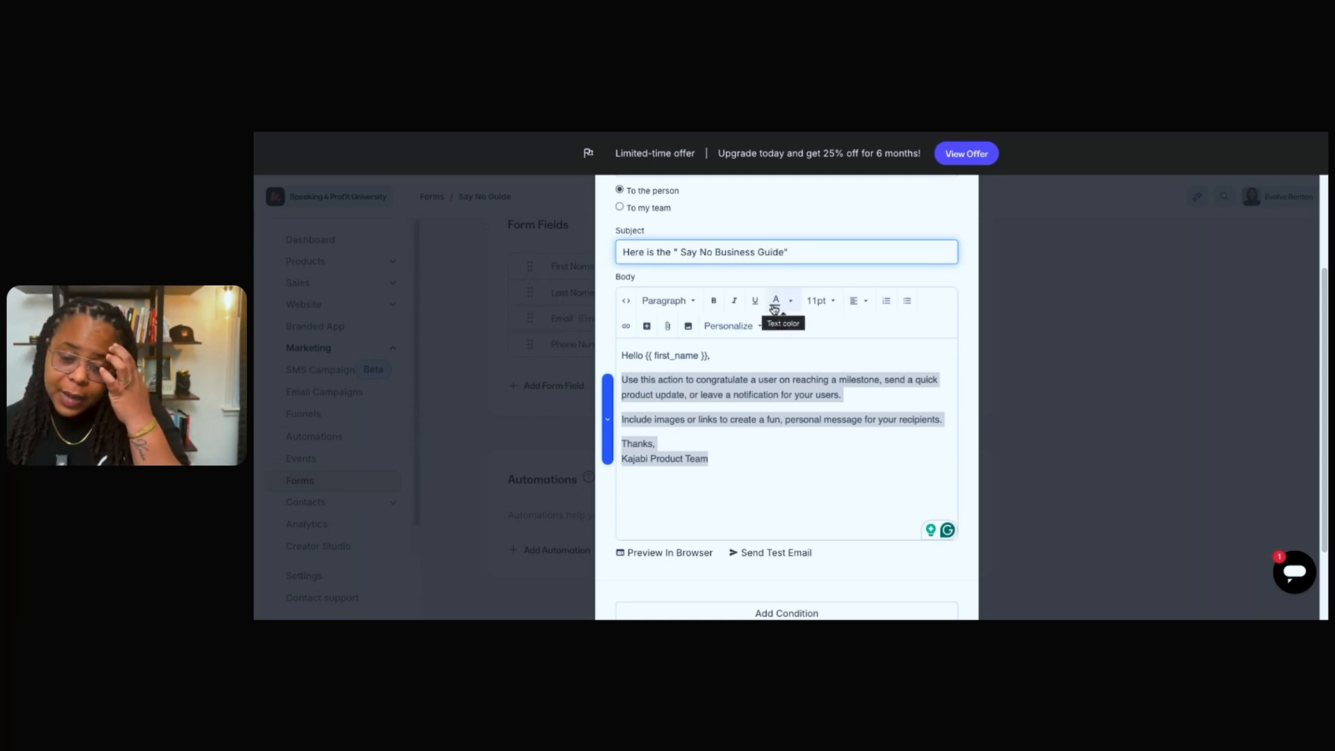
drag(715, 459, 619, 377)
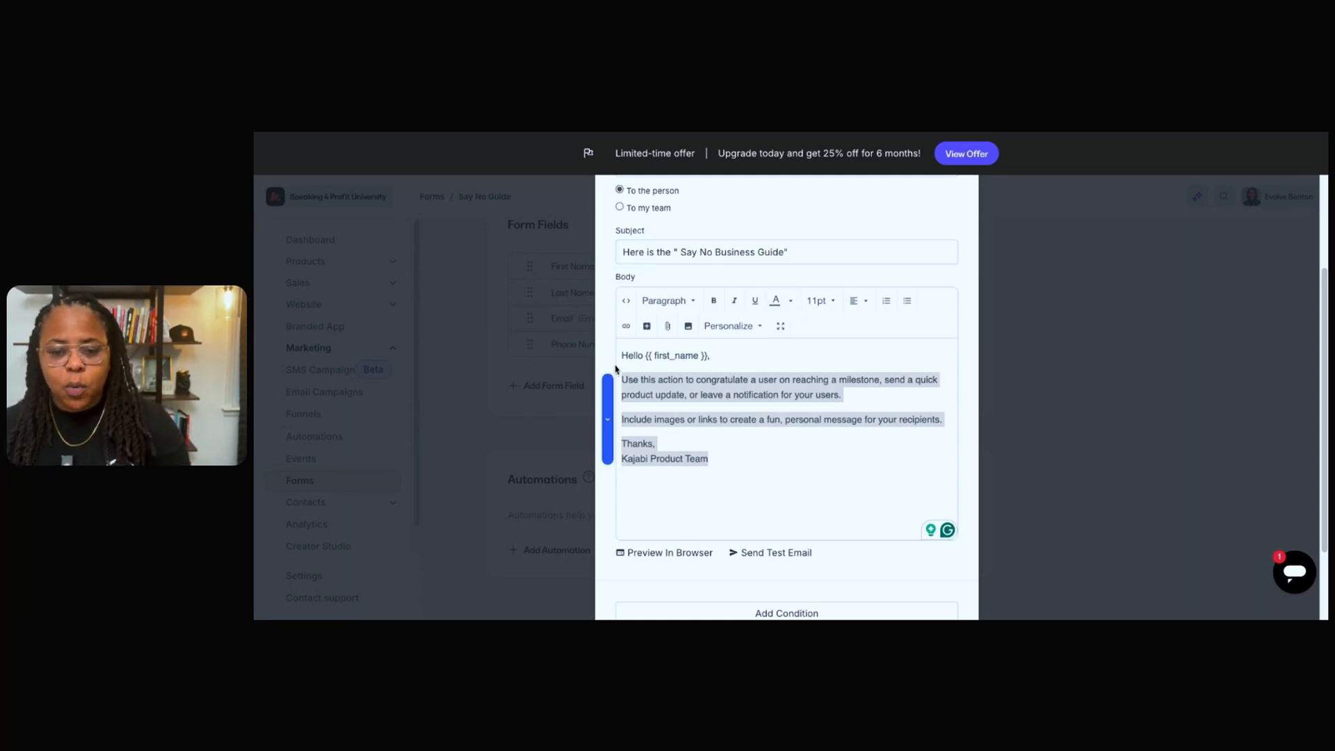
click(765, 432)
scroll(763, 443, down, 2)
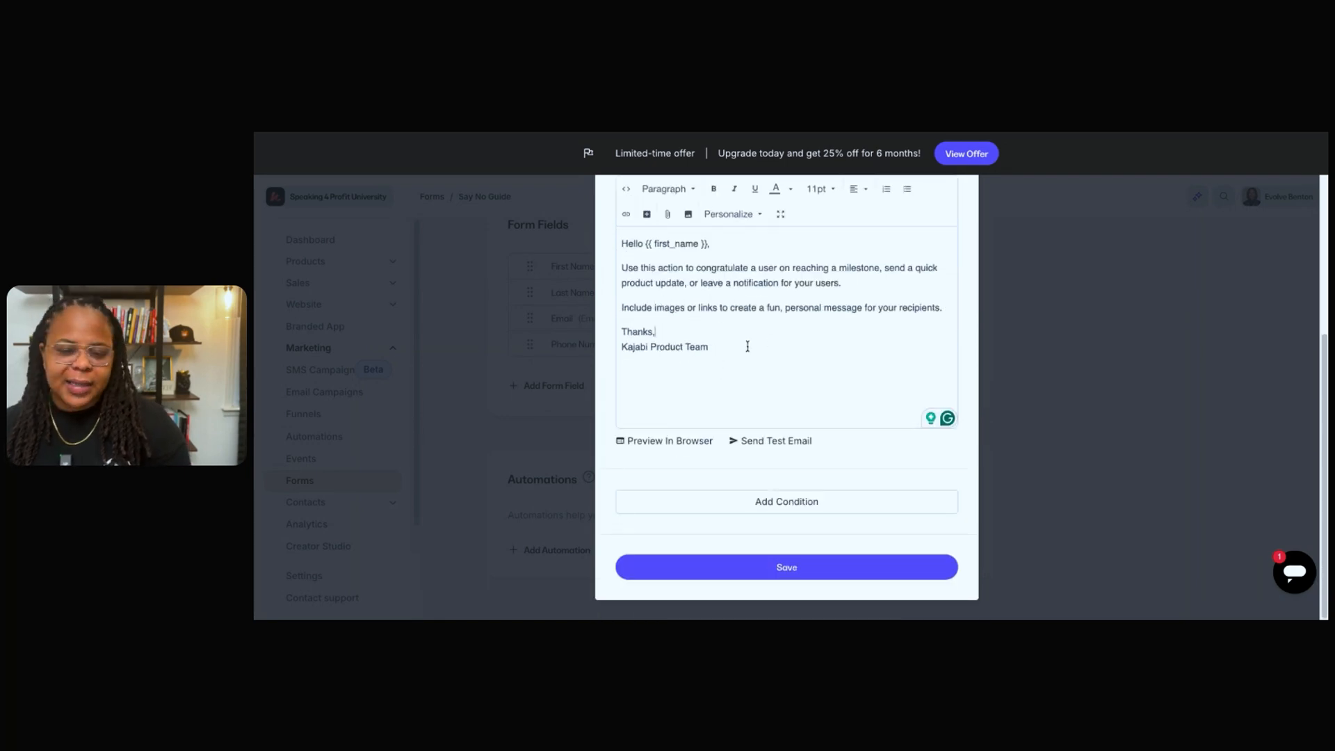
click(886, 575)
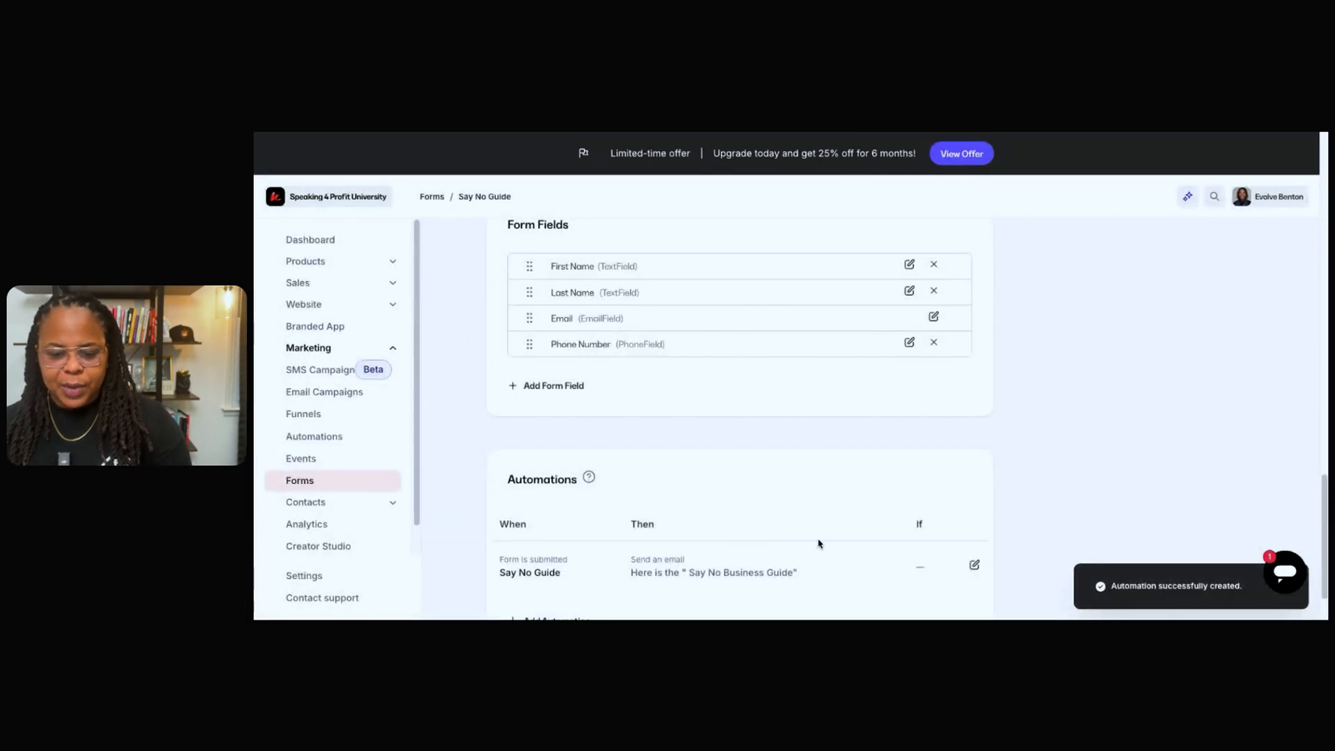
Save the form, go to the site's landing pages and open the Say No page for editing.
scroll(897, 542, down, 1)
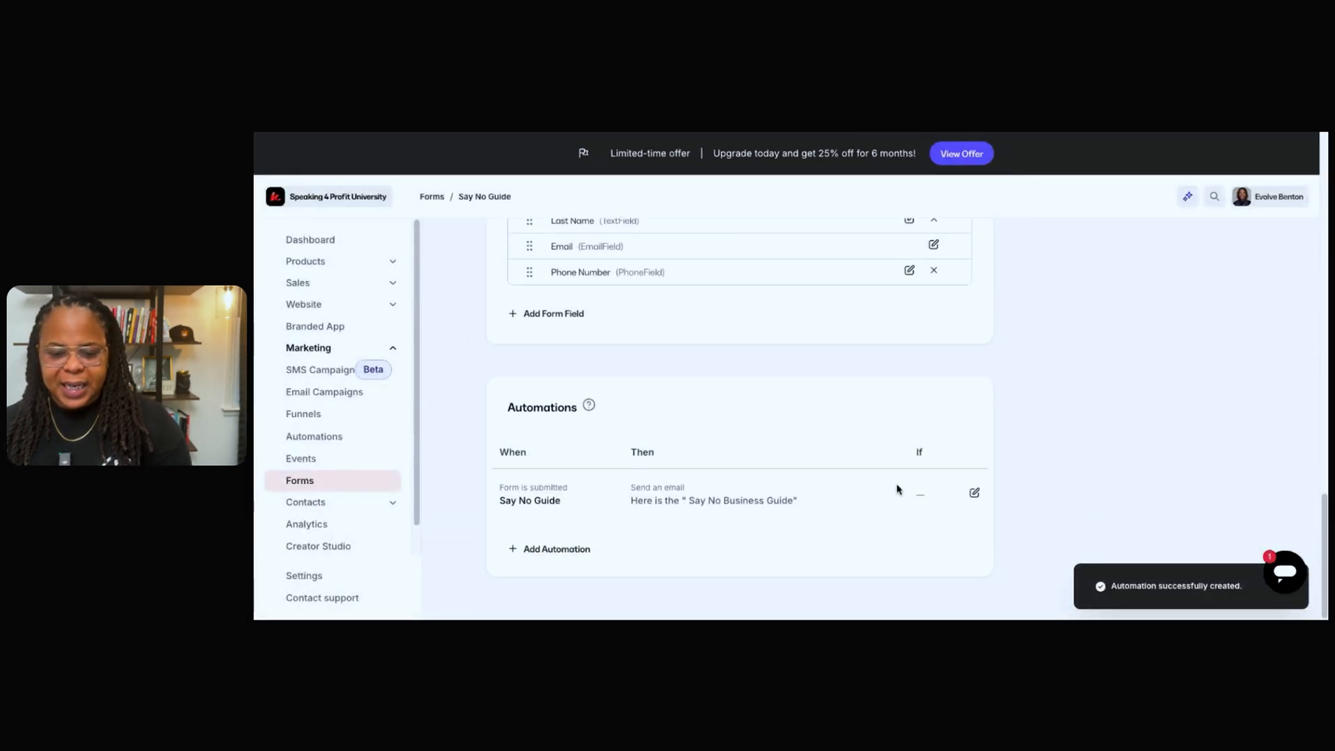
scroll(898, 489, up, 10)
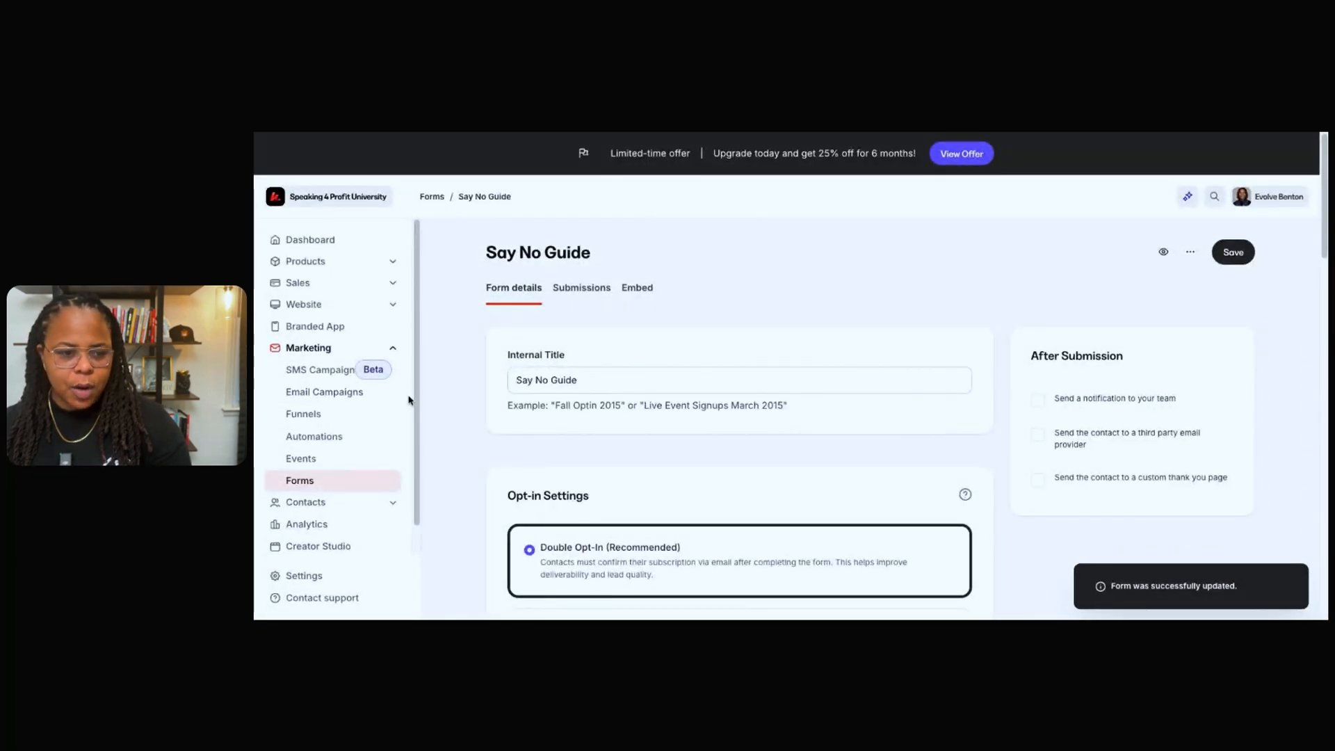
click(373, 307)
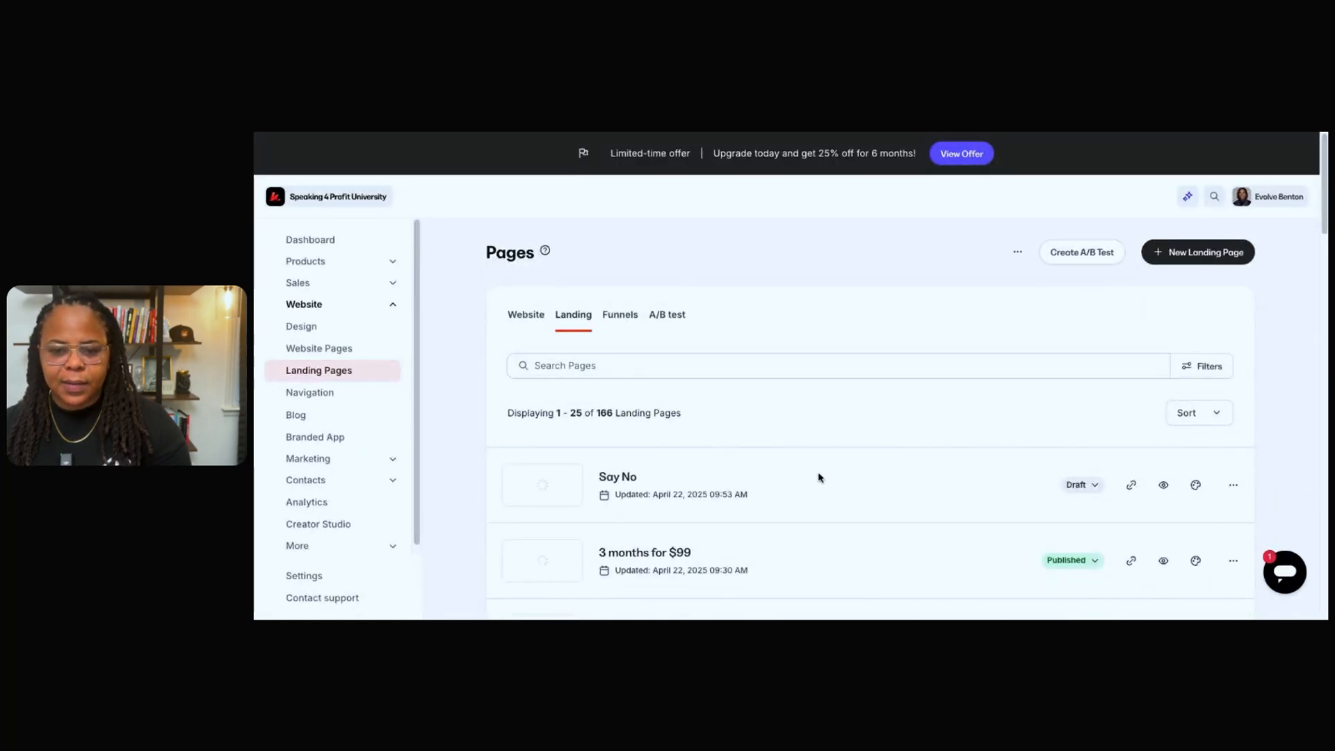
click(856, 483)
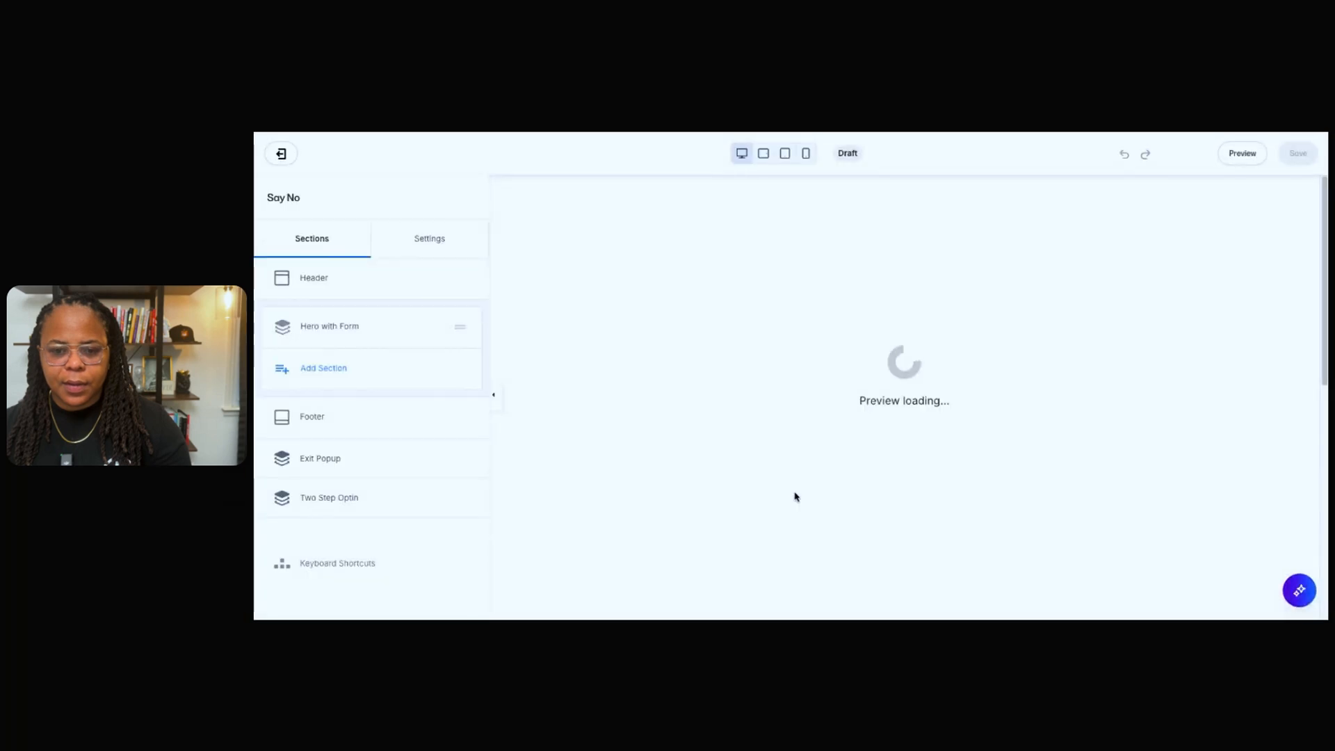
Assign the Say No Guide form to the form block in the landing page's hero section.
scroll(419, 320, up, 10)
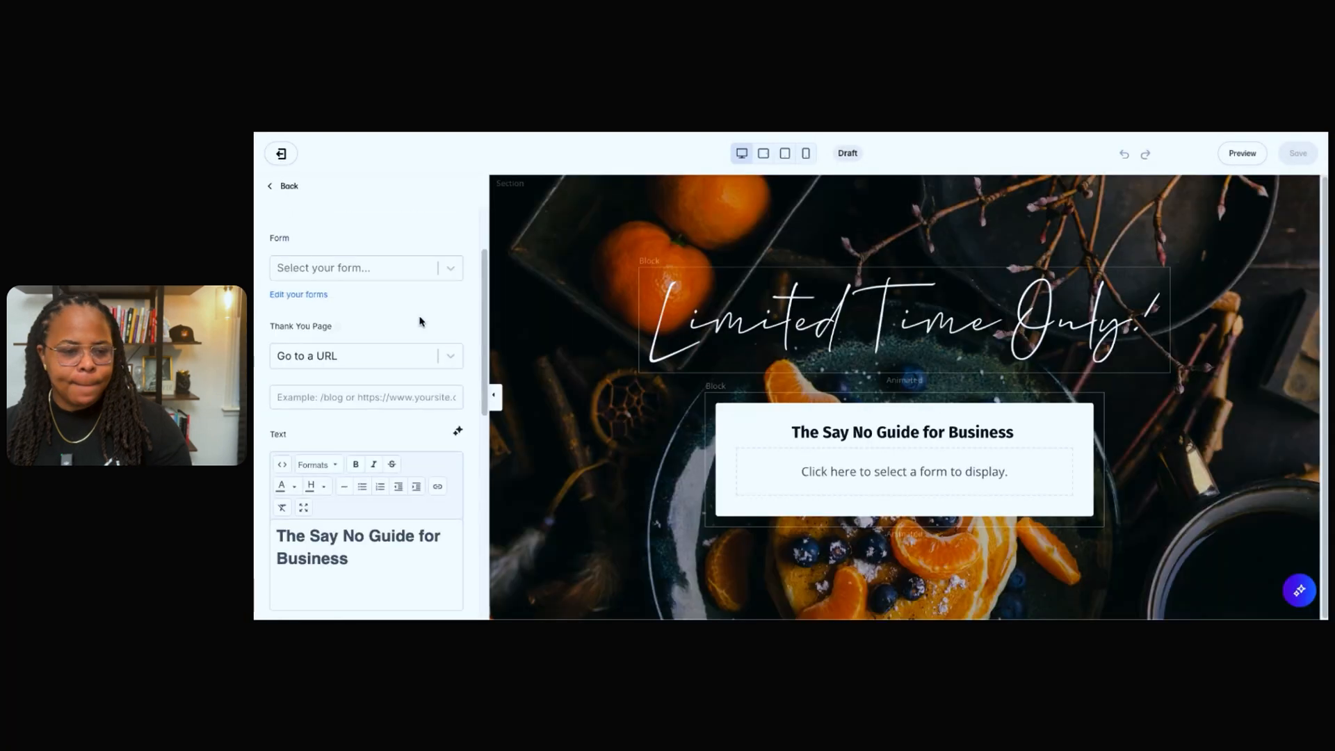
click(451, 342)
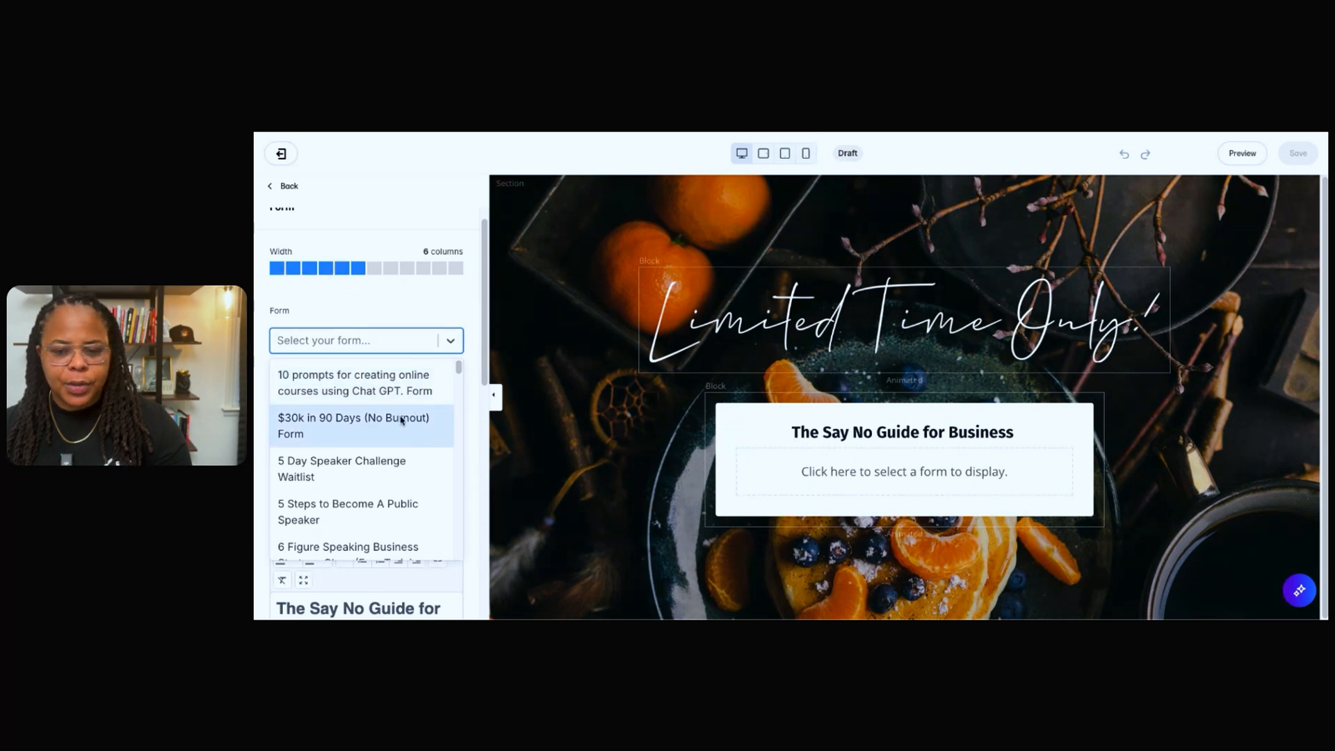
scroll(402, 421, down, 1)
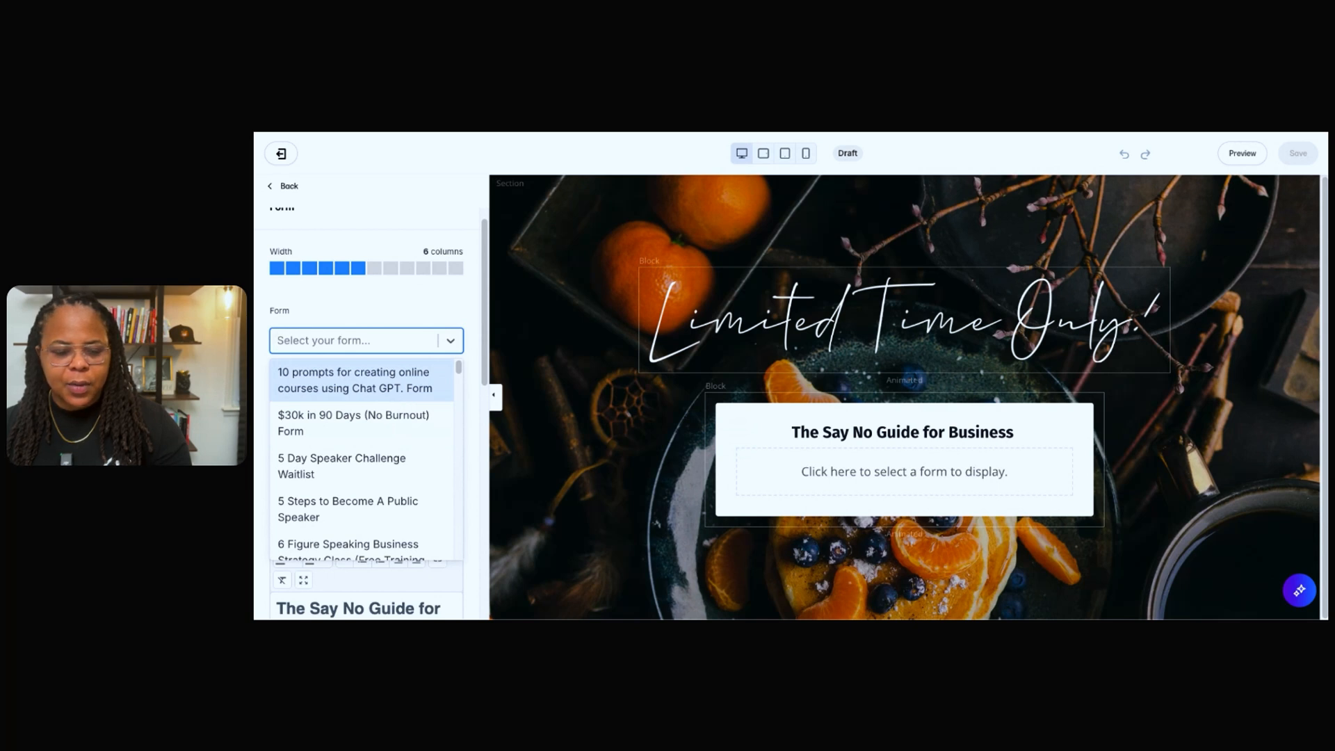
scroll(369, 366, down, 1)
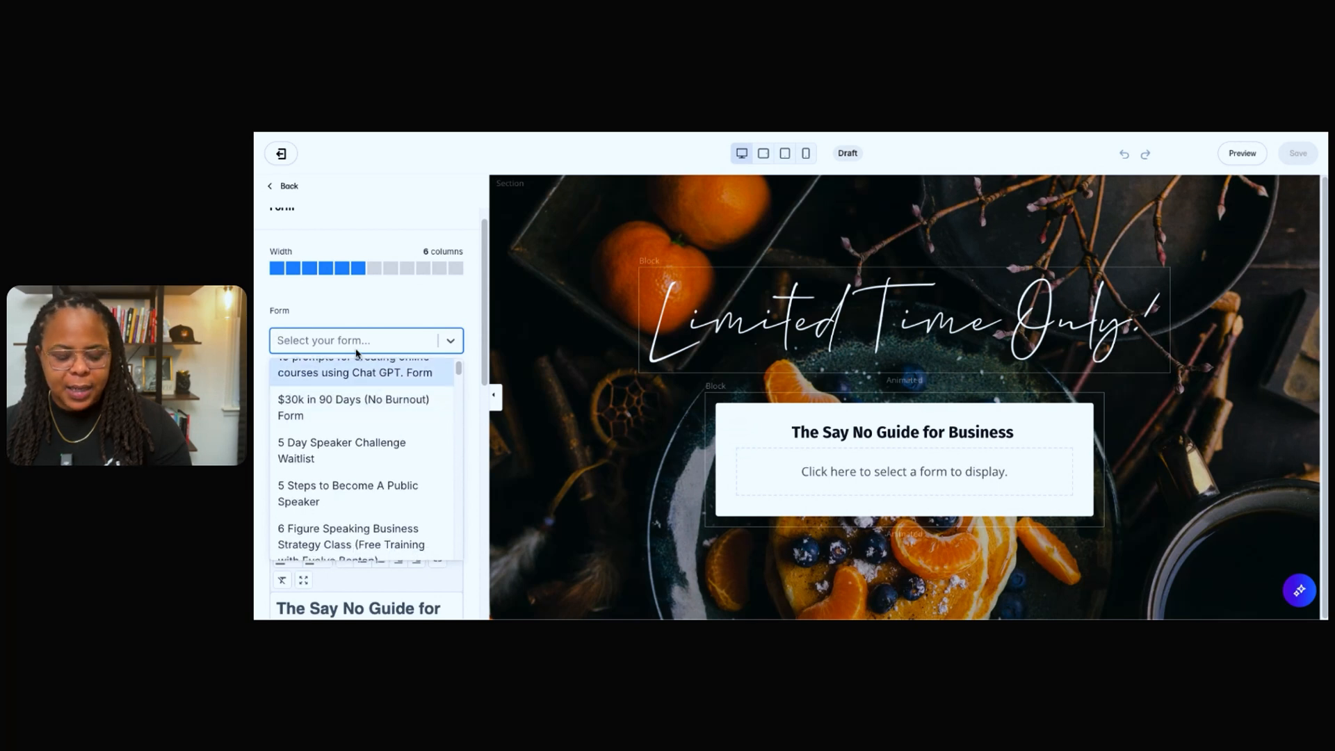
text(s)
key(BackSpace)
key(BackSpace)
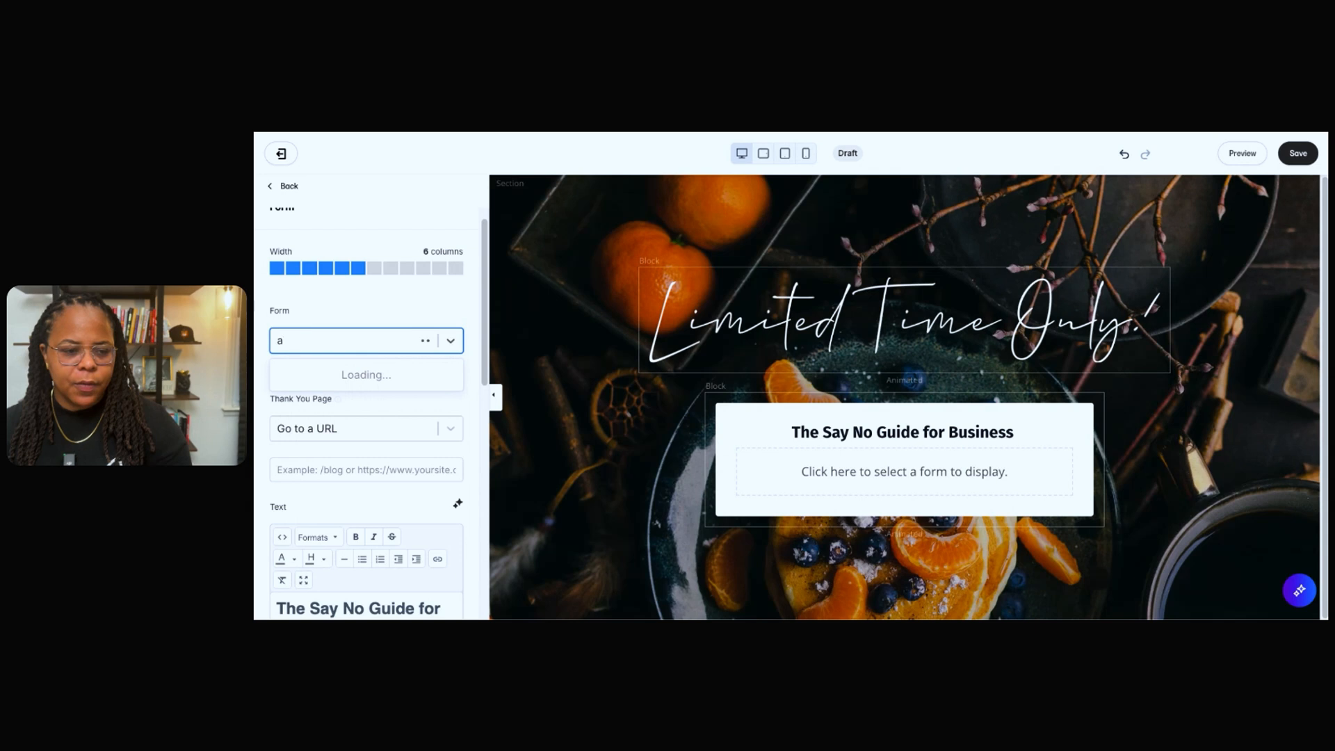
text(SAY NO)
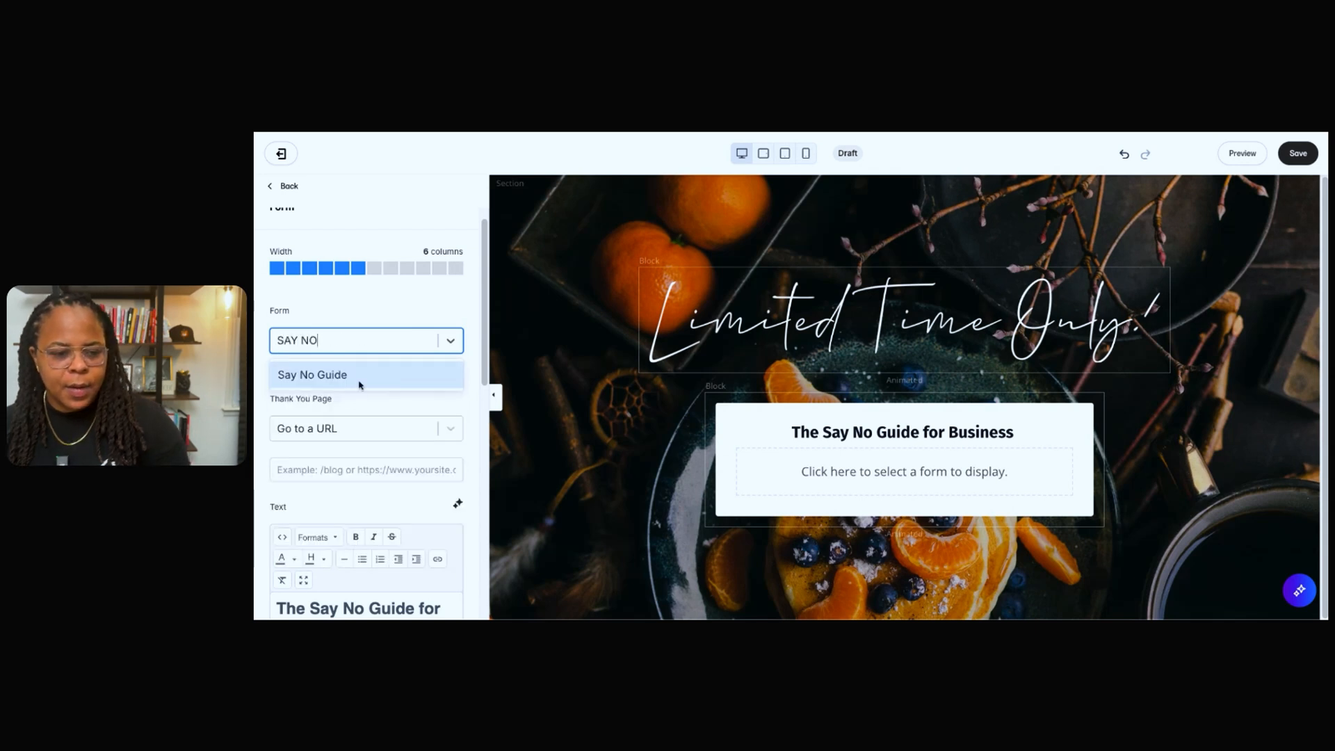
click(360, 378)
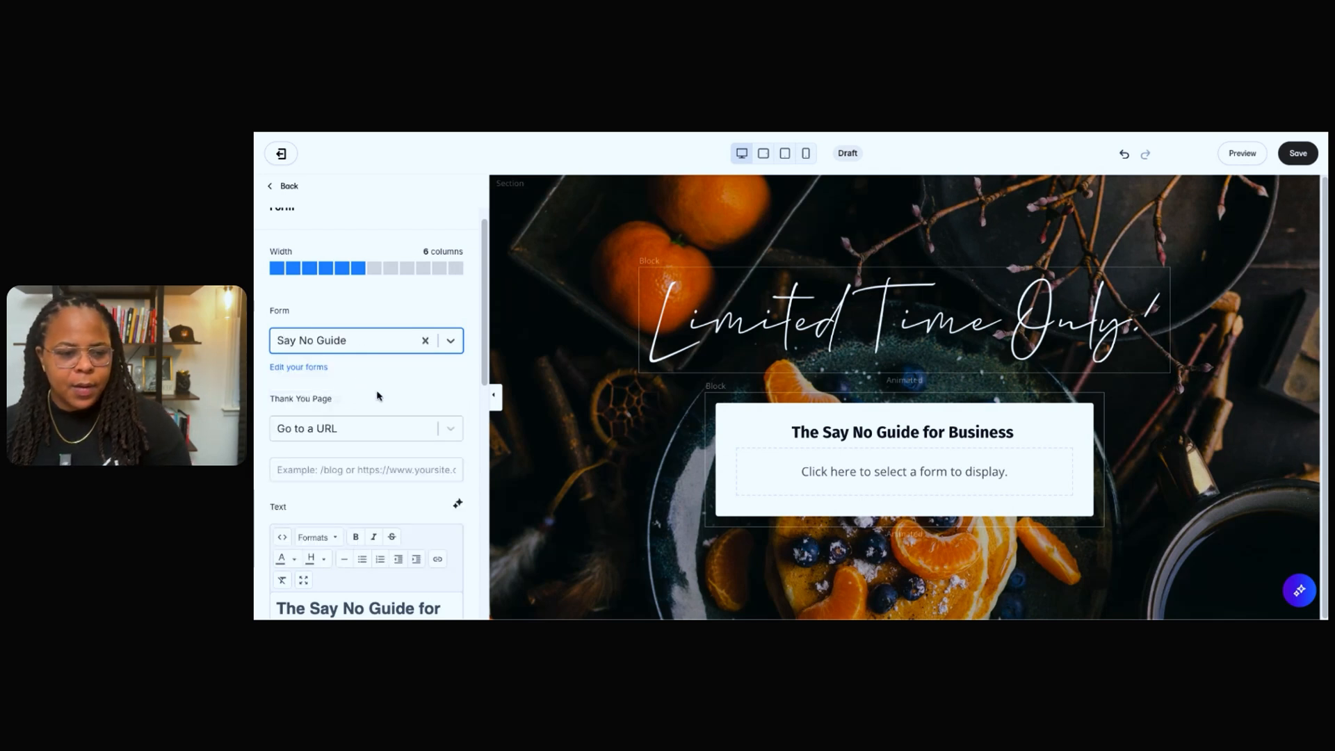
scroll(849, 376, down, 2)
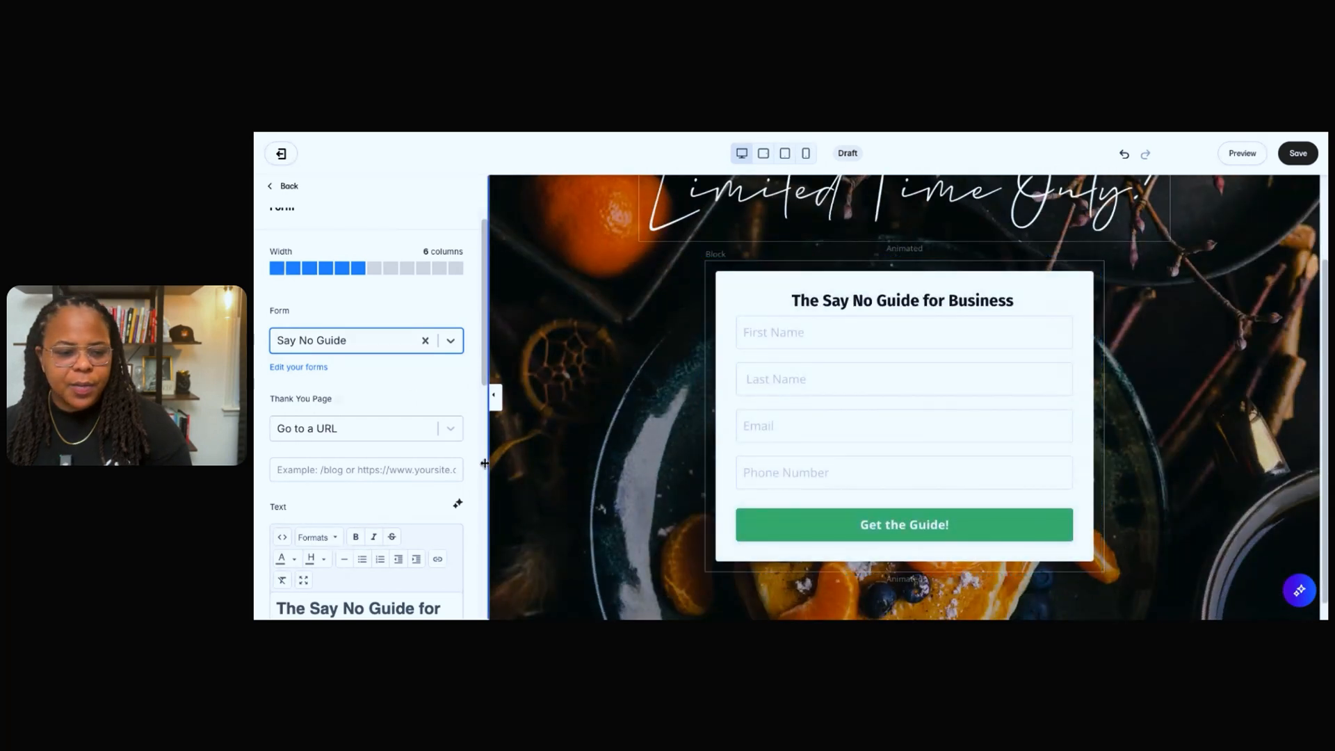
Set the form block's thank-you page to Download a file and open the file selection.
click(450, 428)
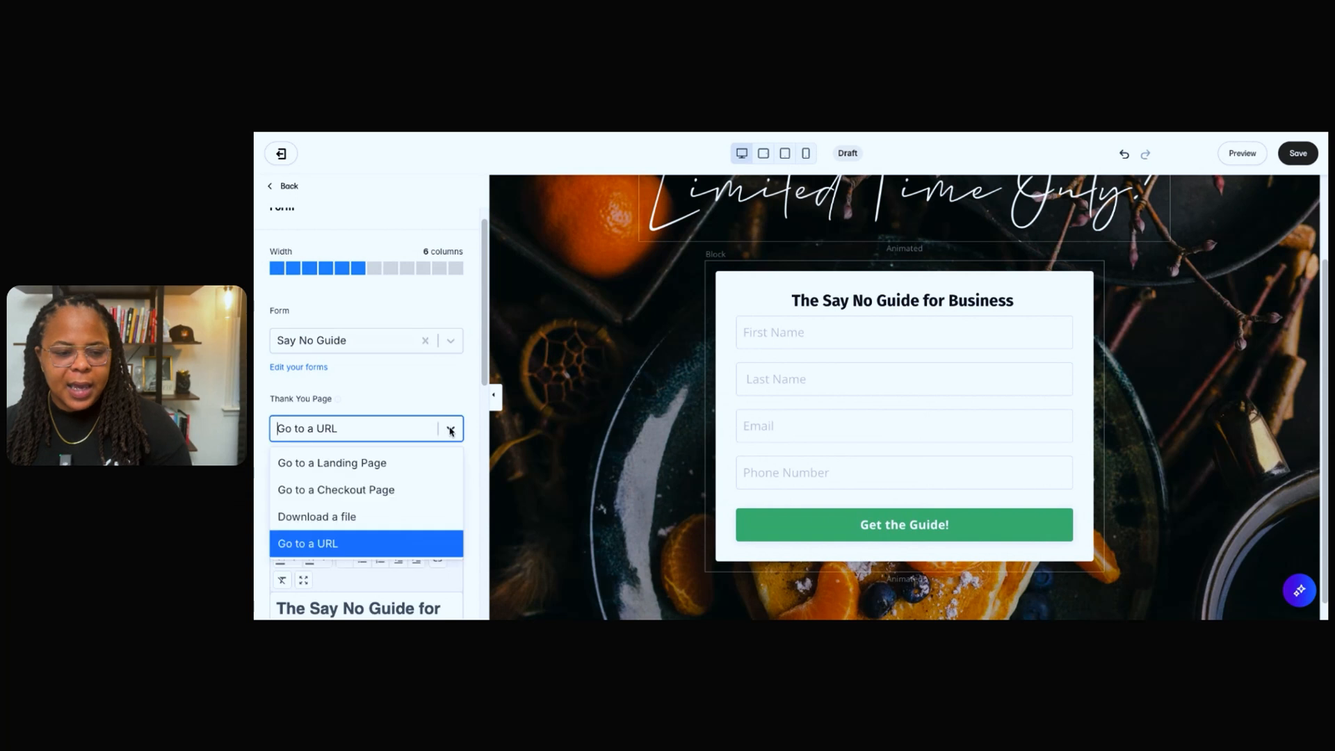
click(377, 518)
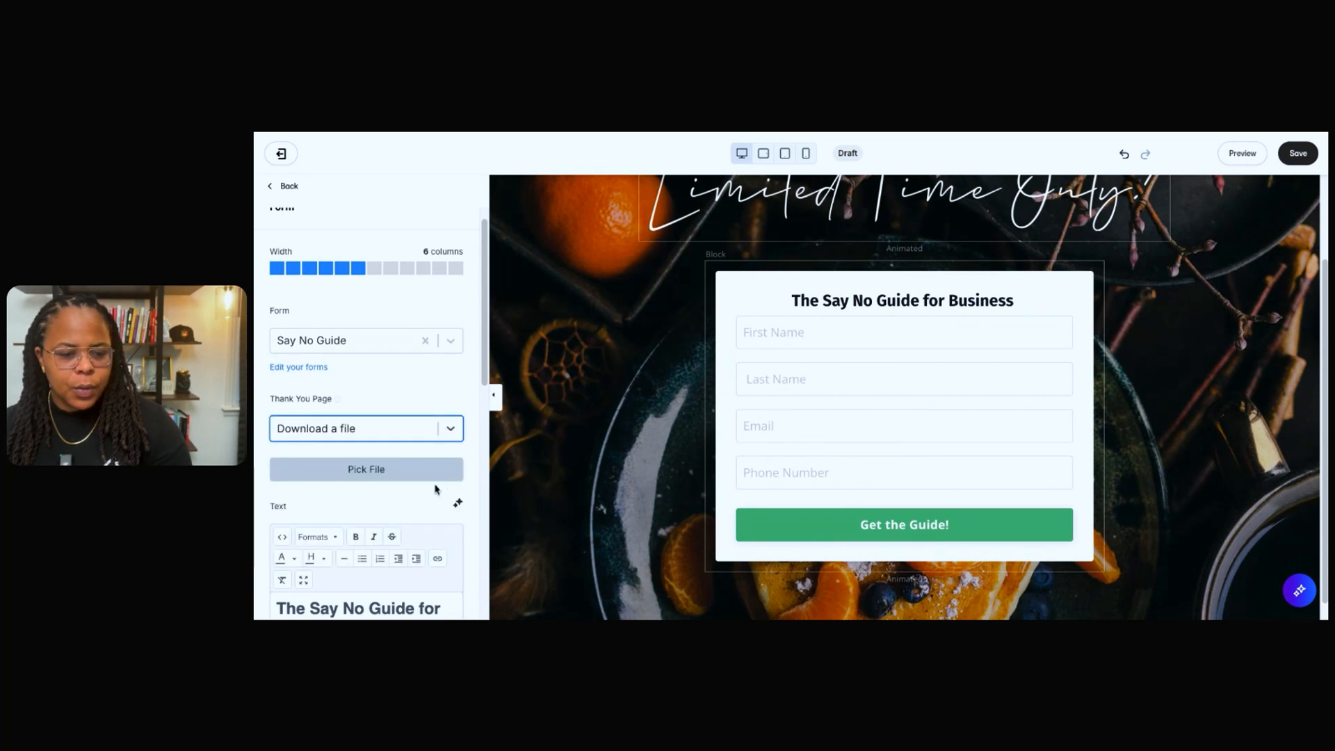
scroll(427, 493, down, 1)
scroll(421, 496, down, 1)
scroll(420, 495, up, 3)
scroll(419, 495, down, 1)
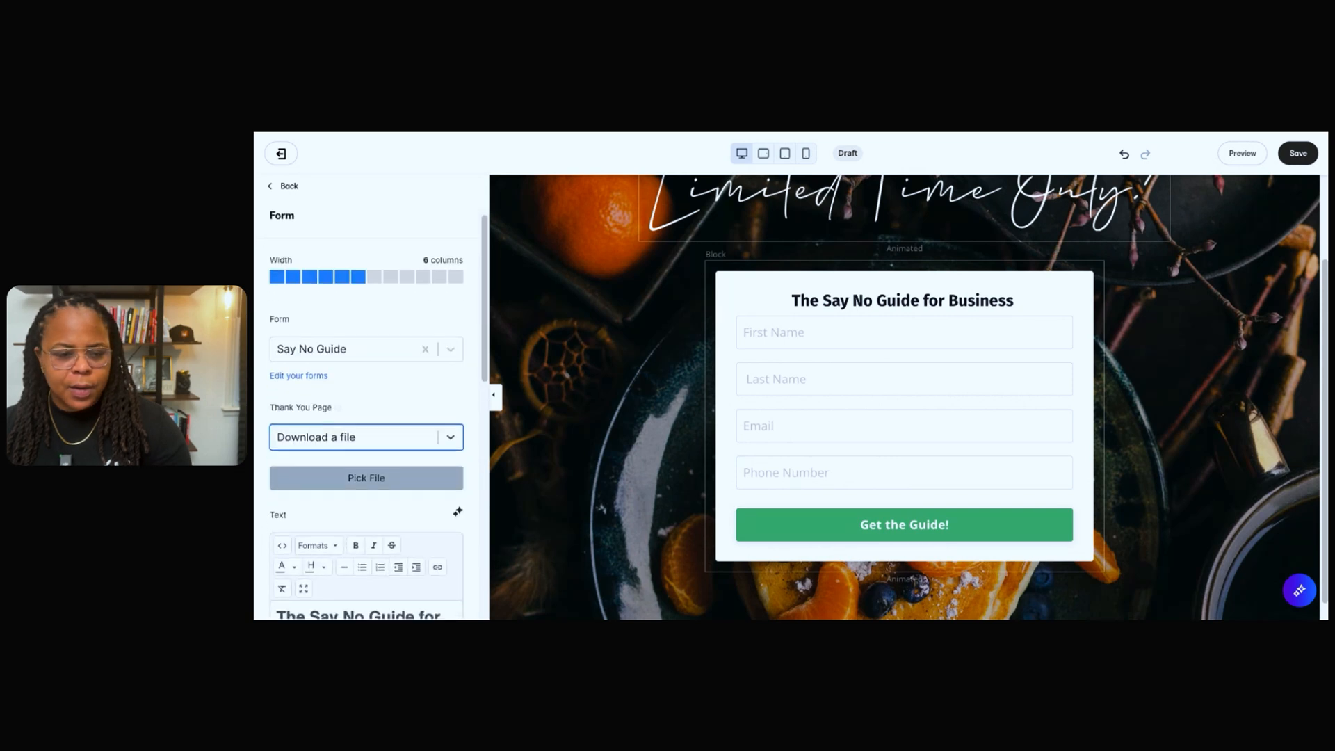
scroll(428, 495, down, 1)
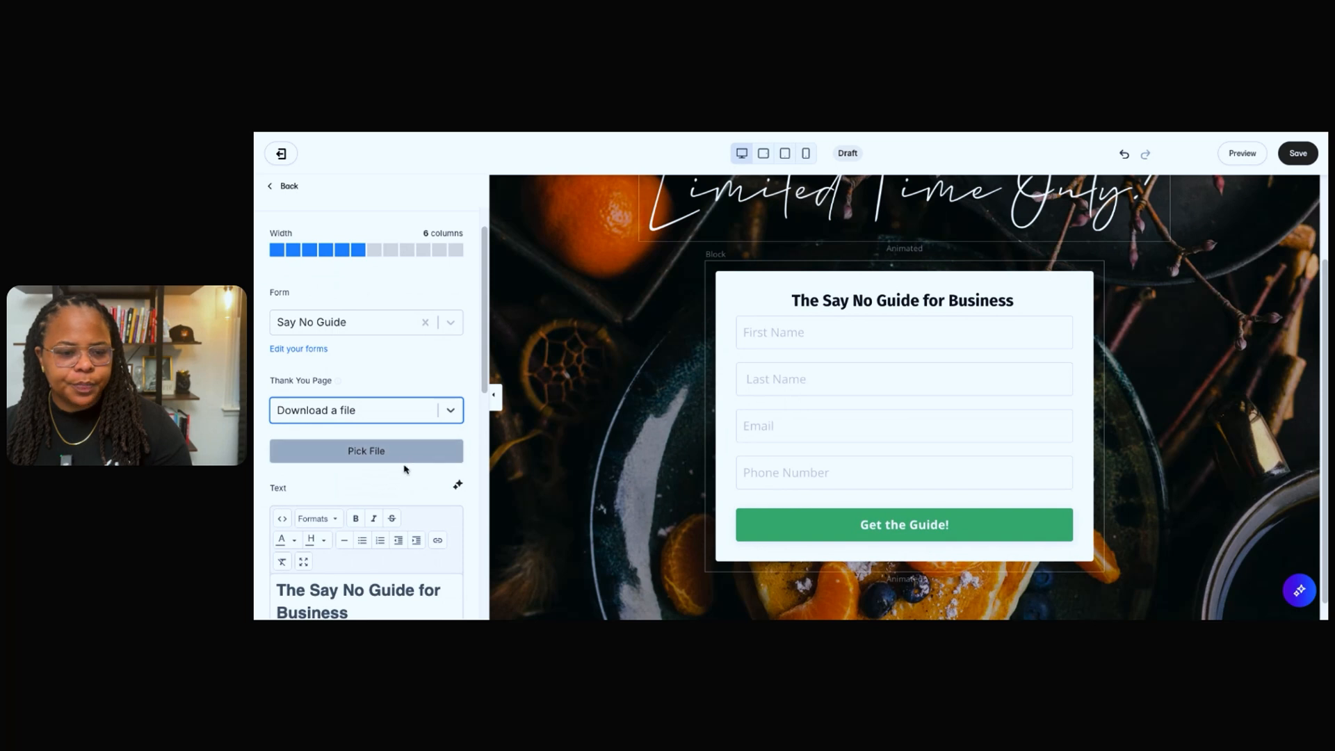
click(414, 453)
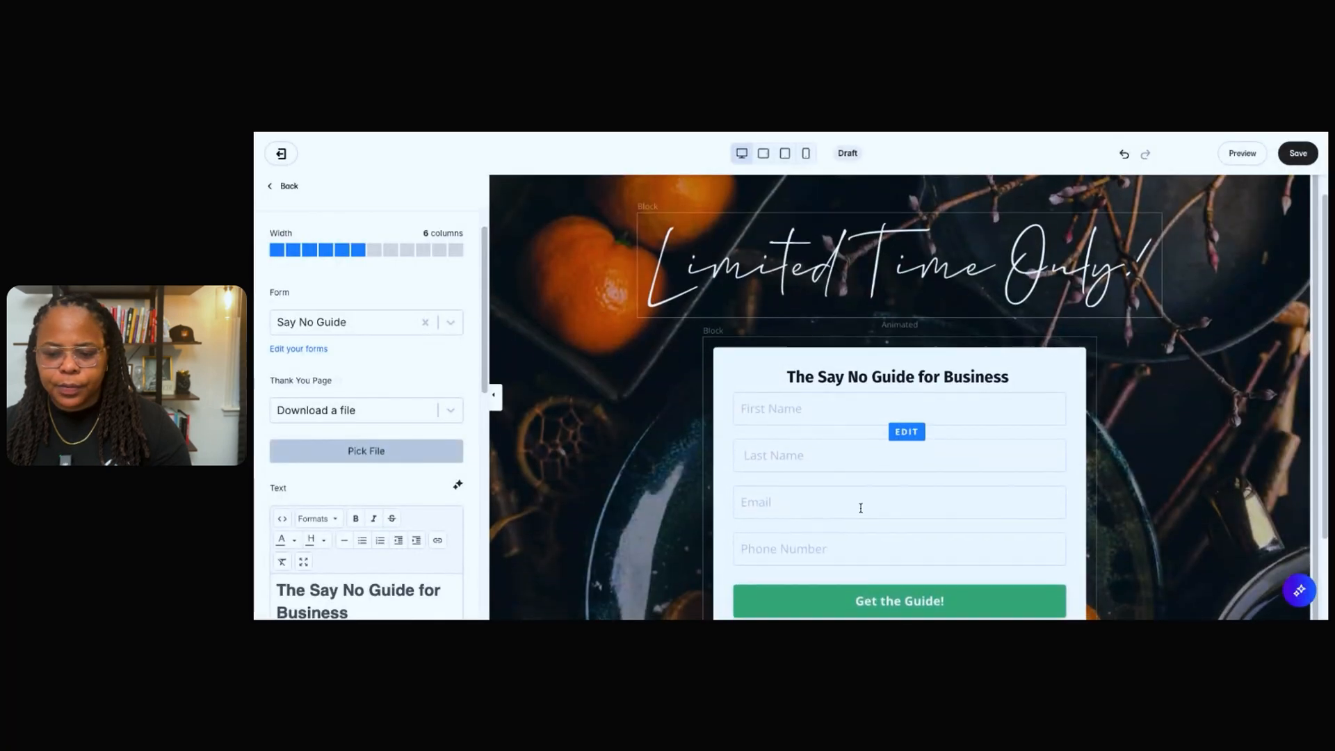
Check the form block's remaining text, label and block settings, and save the landing page.
scroll(872, 503, down, 1)
scroll(445, 456, down, 2)
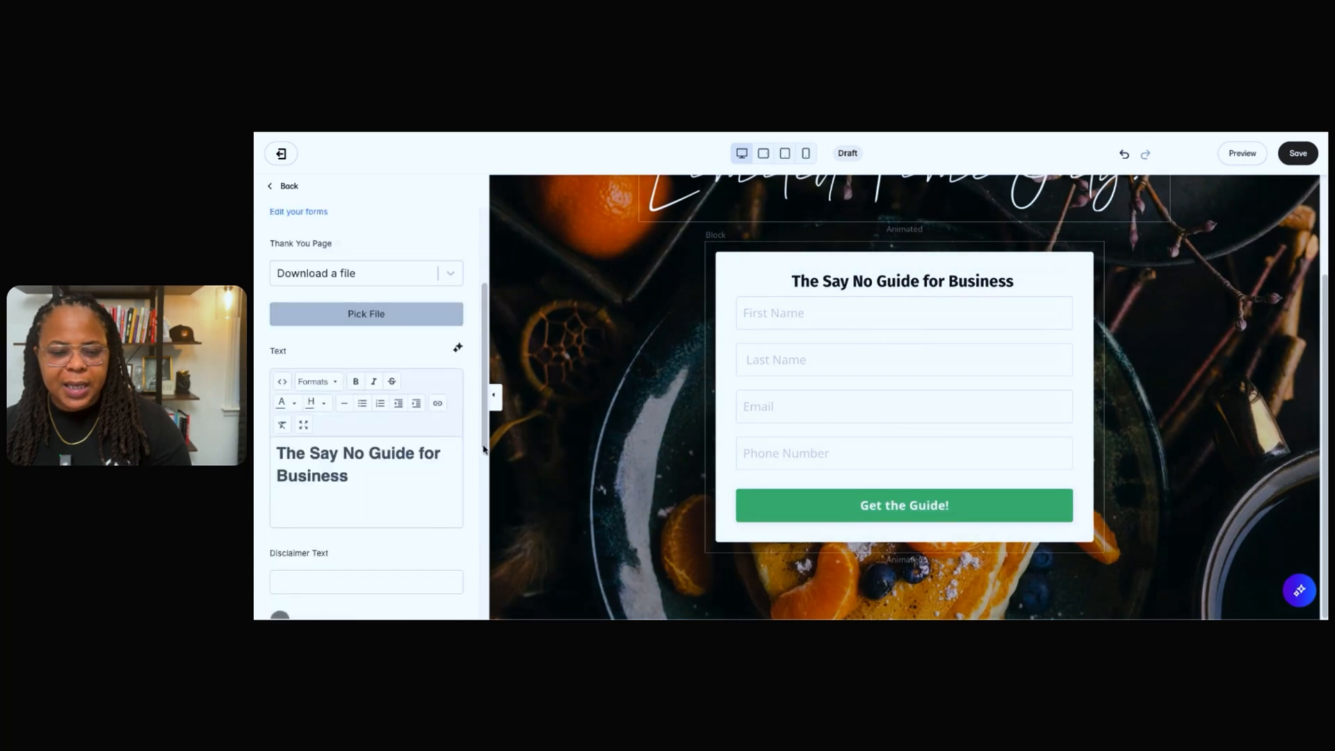
scroll(420, 453, down, 5)
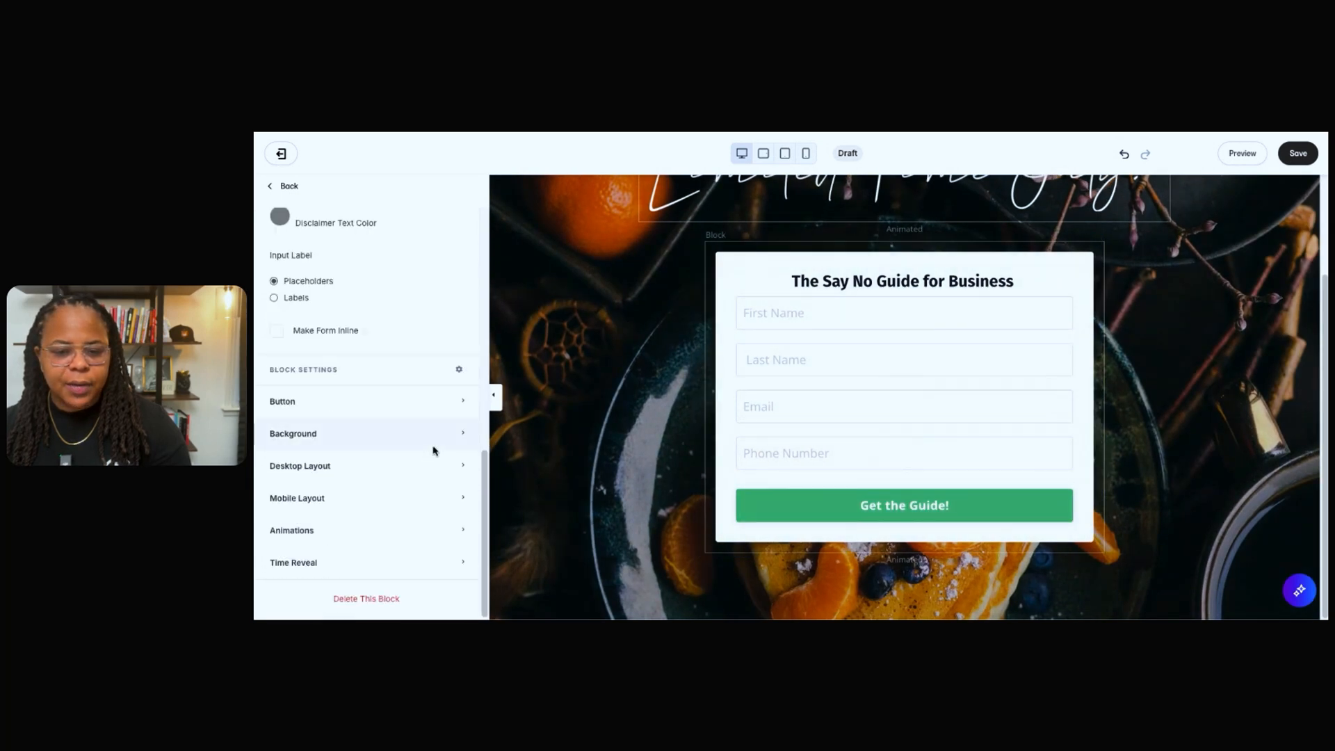
scroll(962, 438, up, 2)
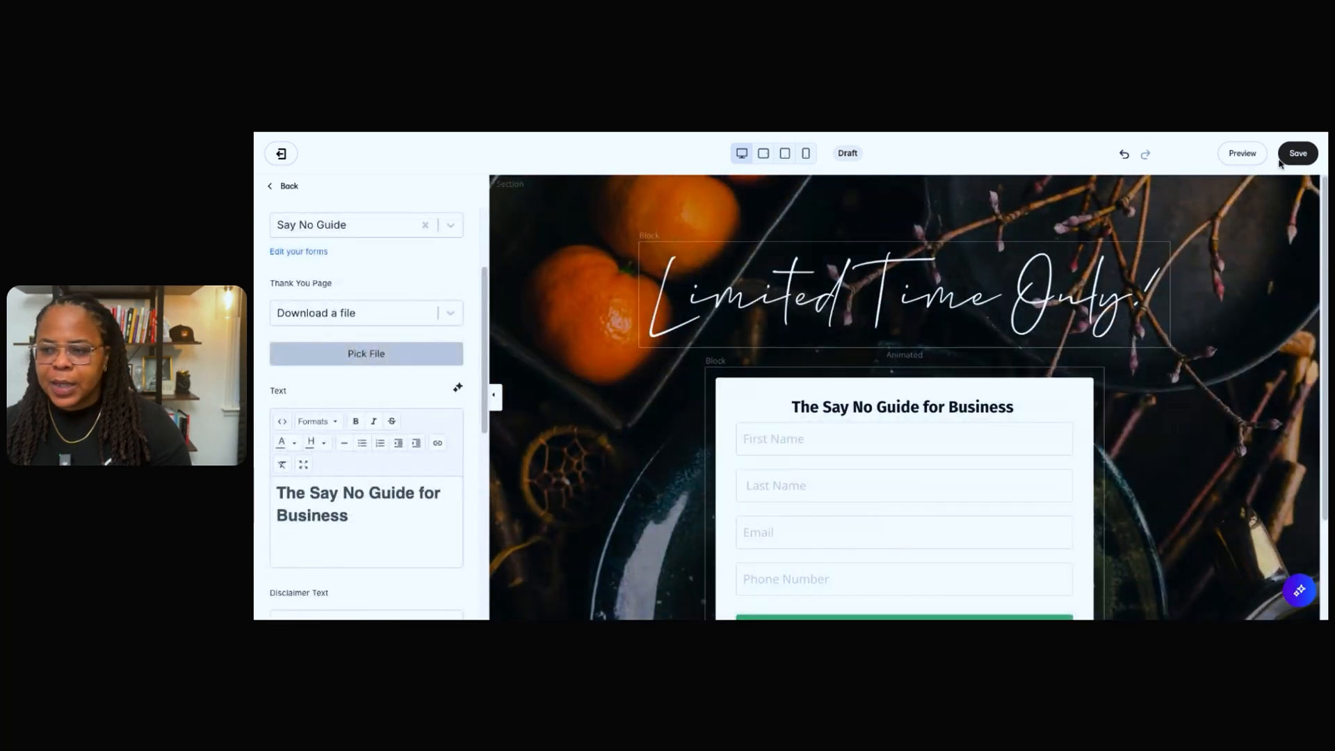
click(1294, 155)
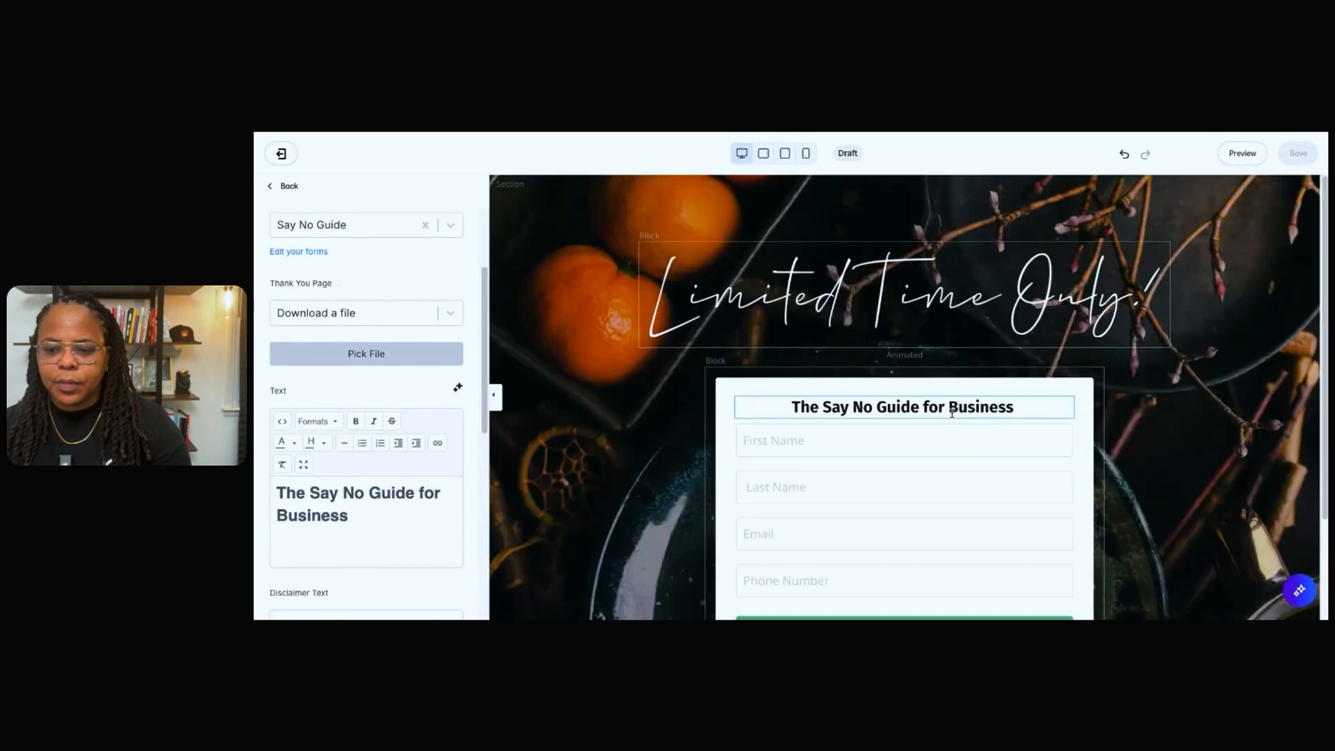
Look over the finished opt-in section, exit the page editor and set the Say No landing page's status to Published.
scroll(1006, 423, down, 2)
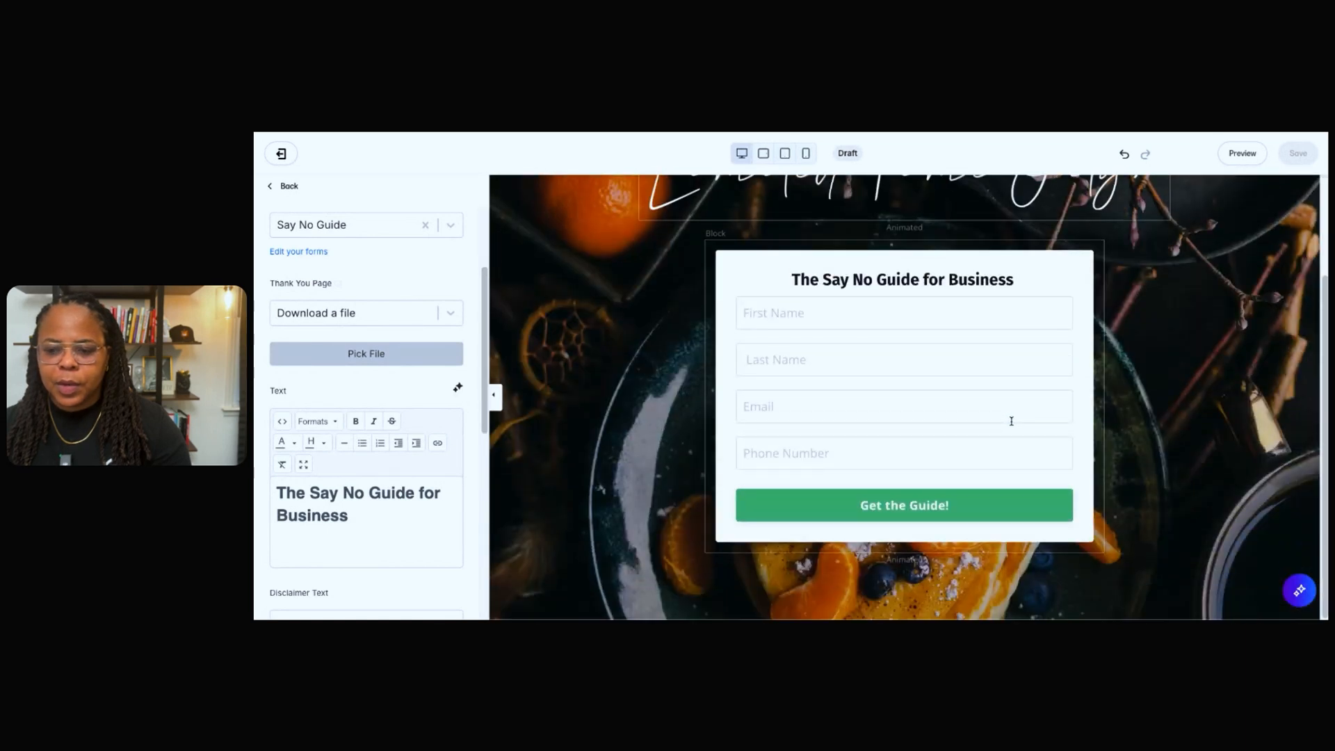
scroll(1058, 394, up, 2)
scroll(1057, 396, down, 2)
scroll(1057, 396, up, 2)
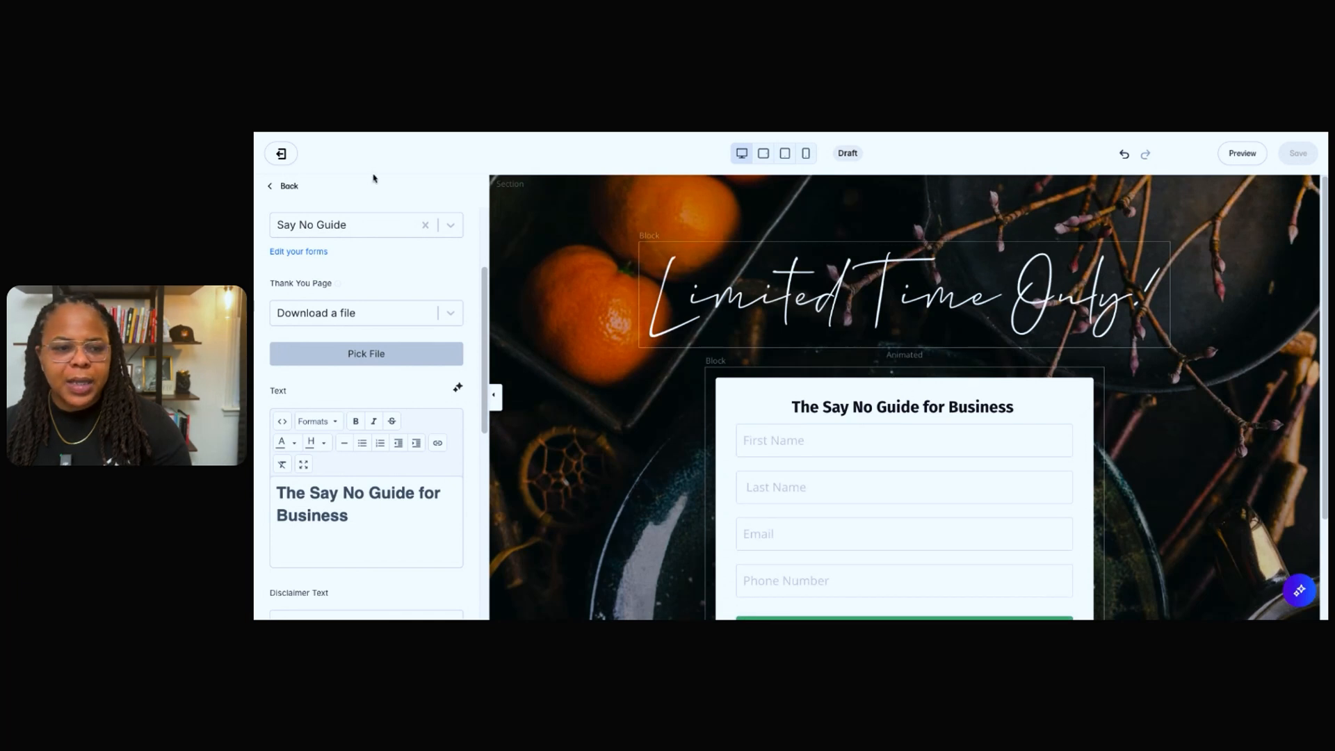
click(294, 189)
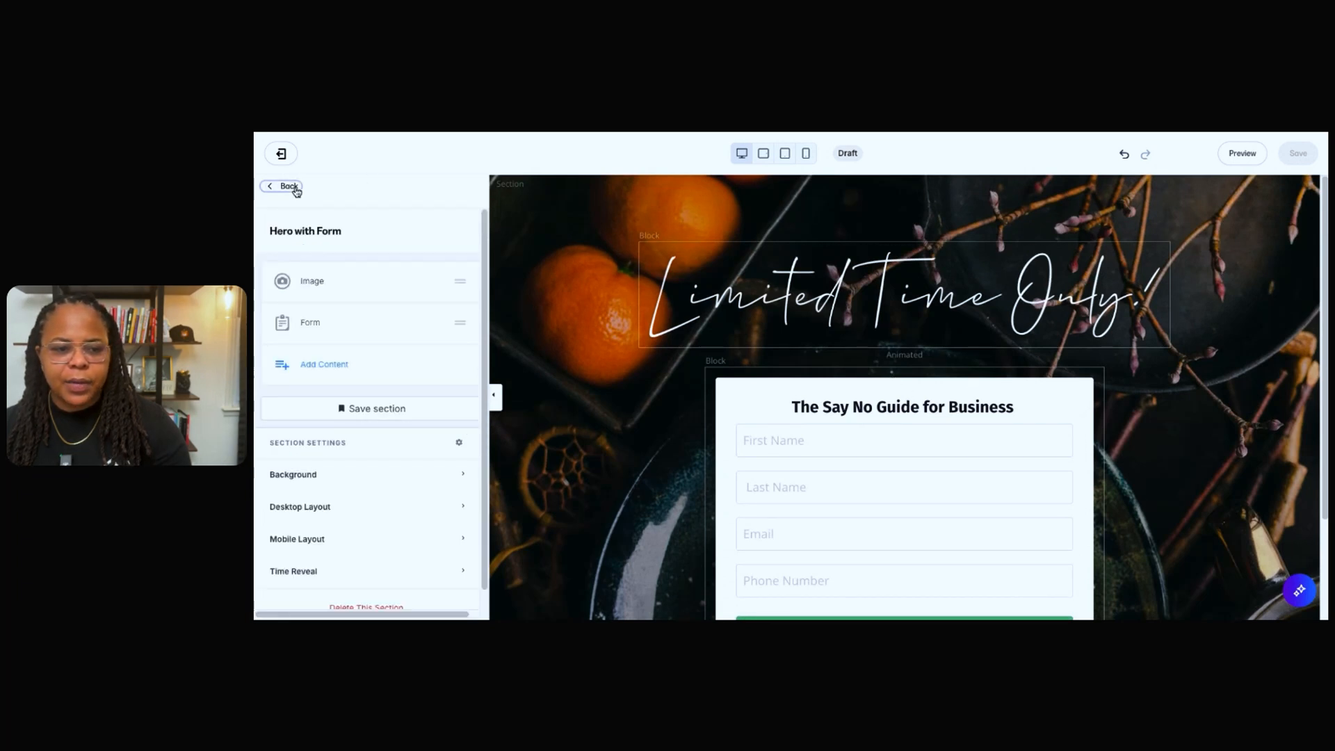
click(295, 188)
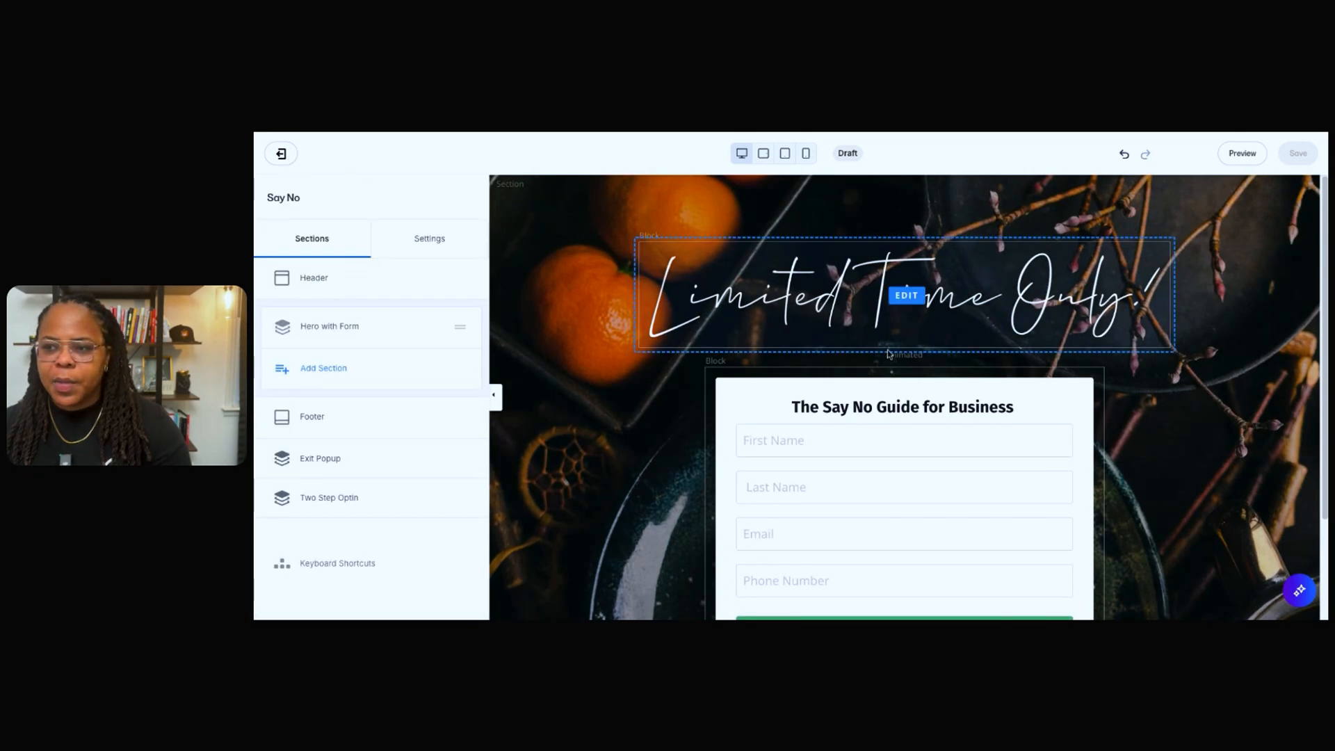
scroll(904, 375, down, 2)
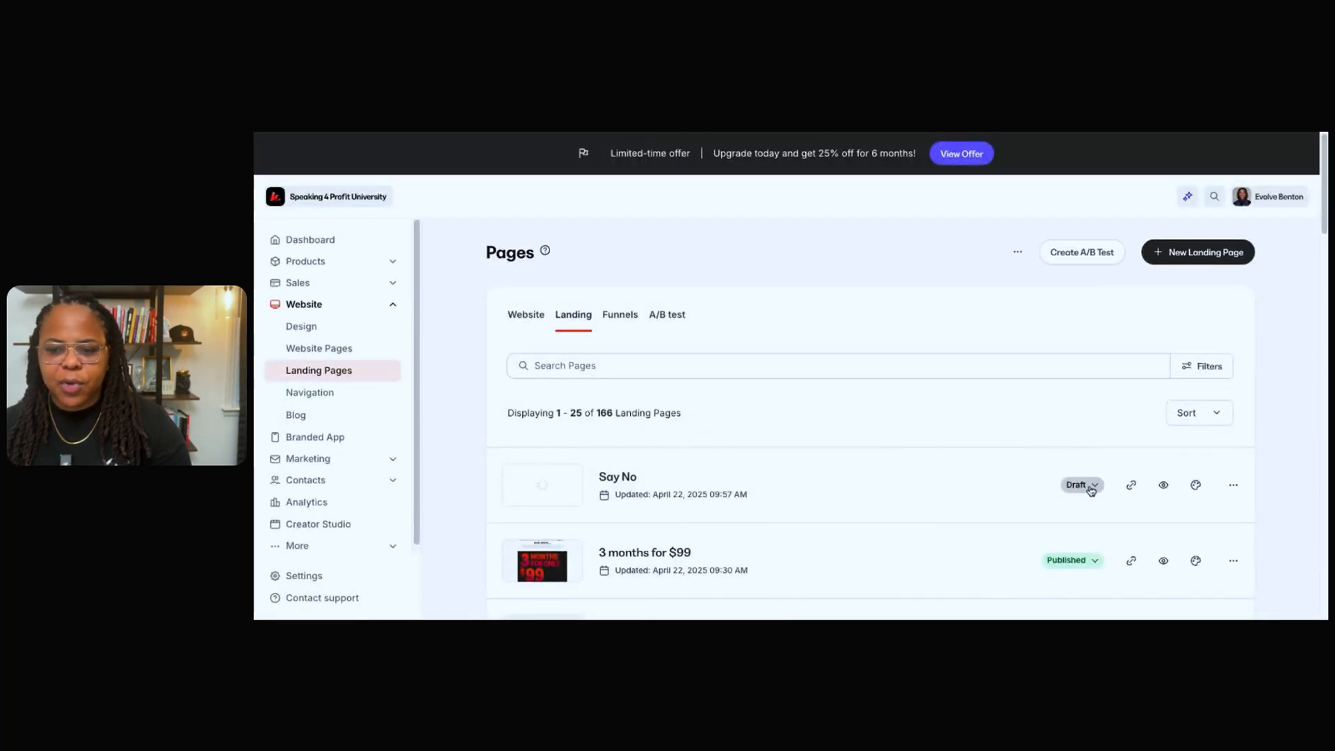
click(1090, 487)
click(1003, 517)
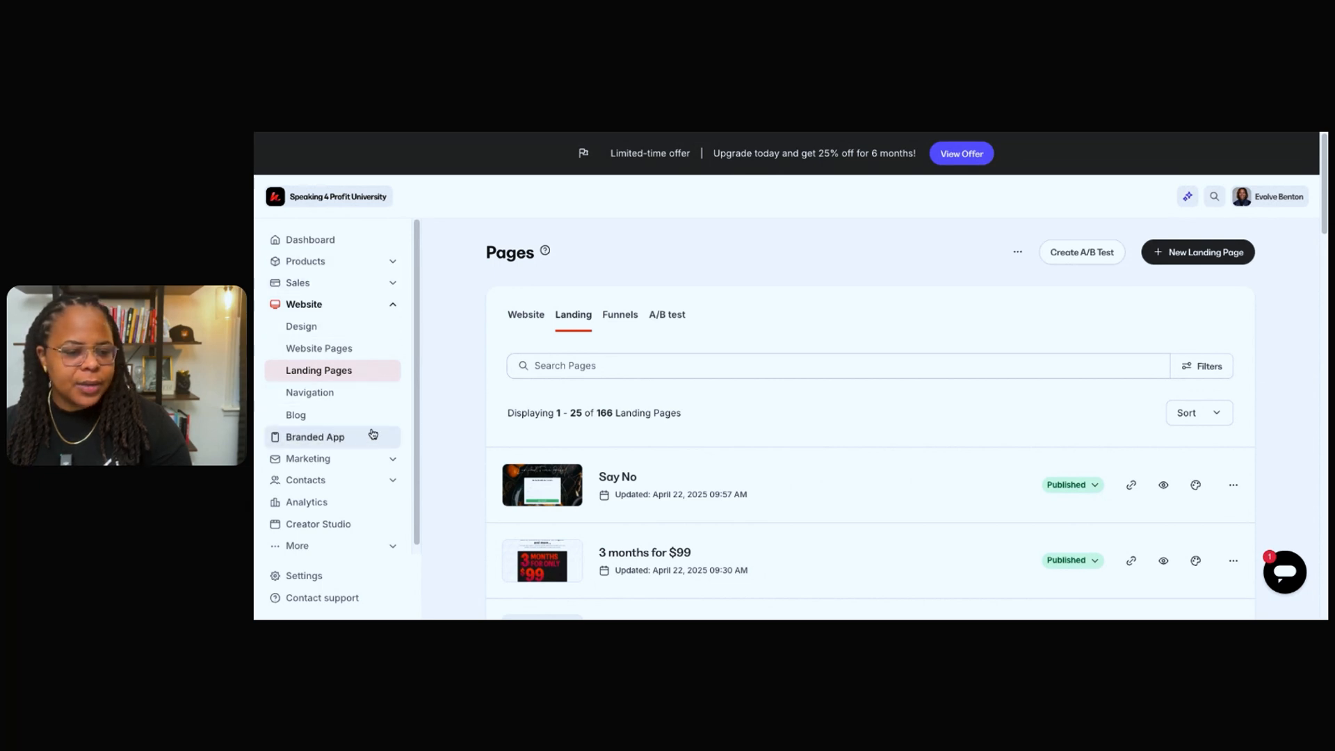
Go to the marketing forms and open the Say No Guide form.
click(359, 545)
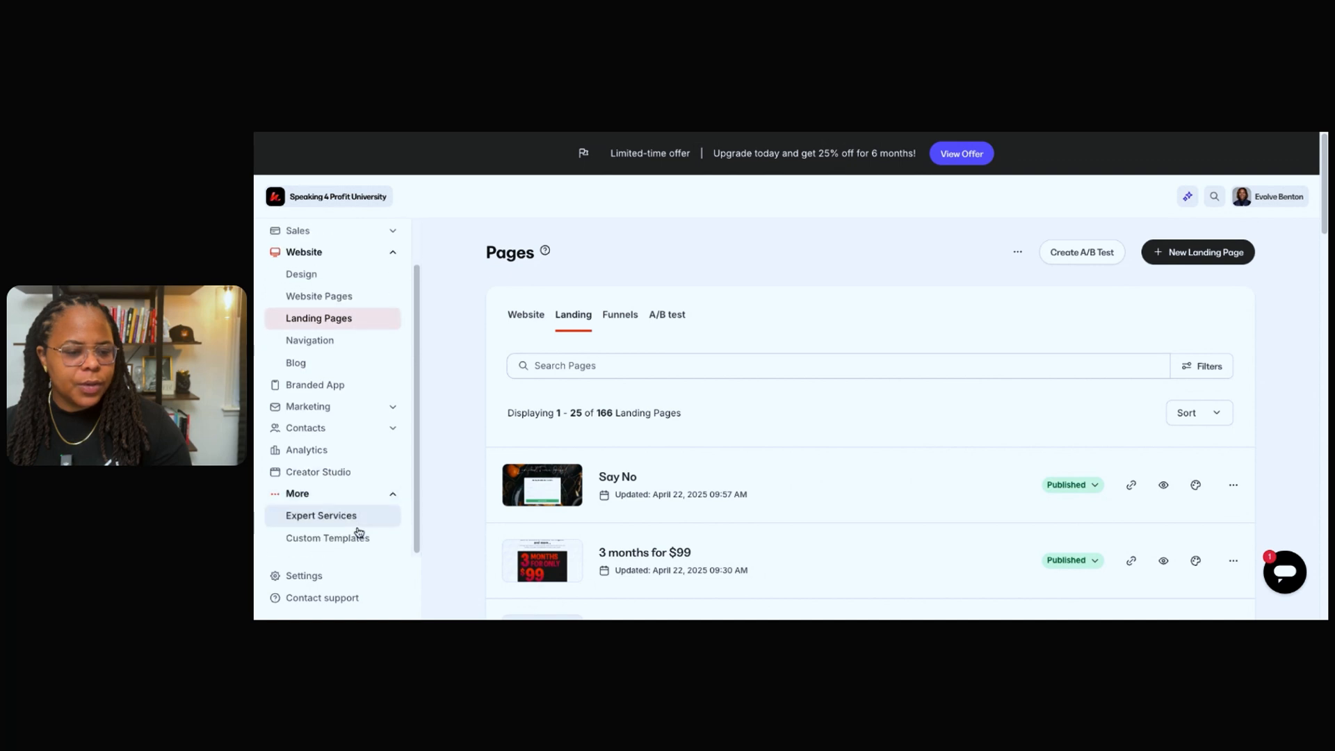
scroll(368, 362, up, 2)
click(381, 282)
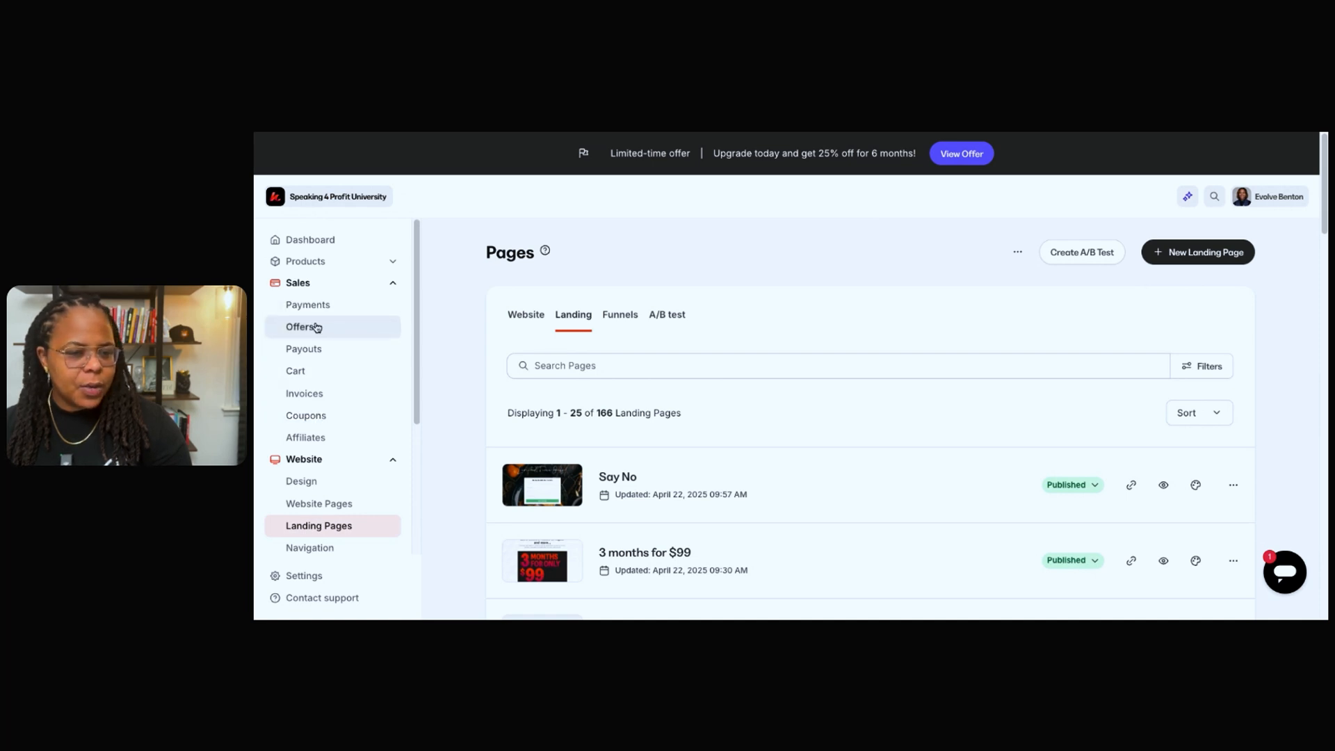
scroll(344, 420, down, 3)
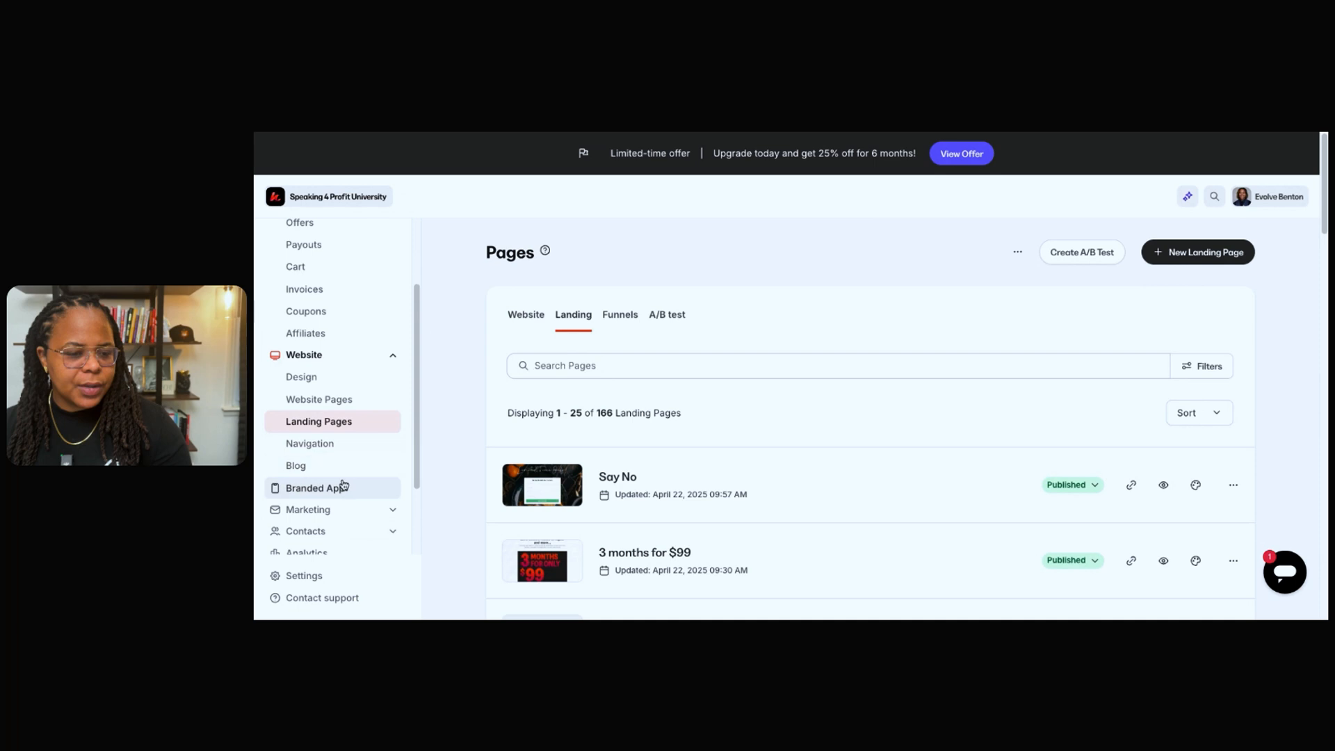
click(353, 511)
scroll(352, 507, down, 3)
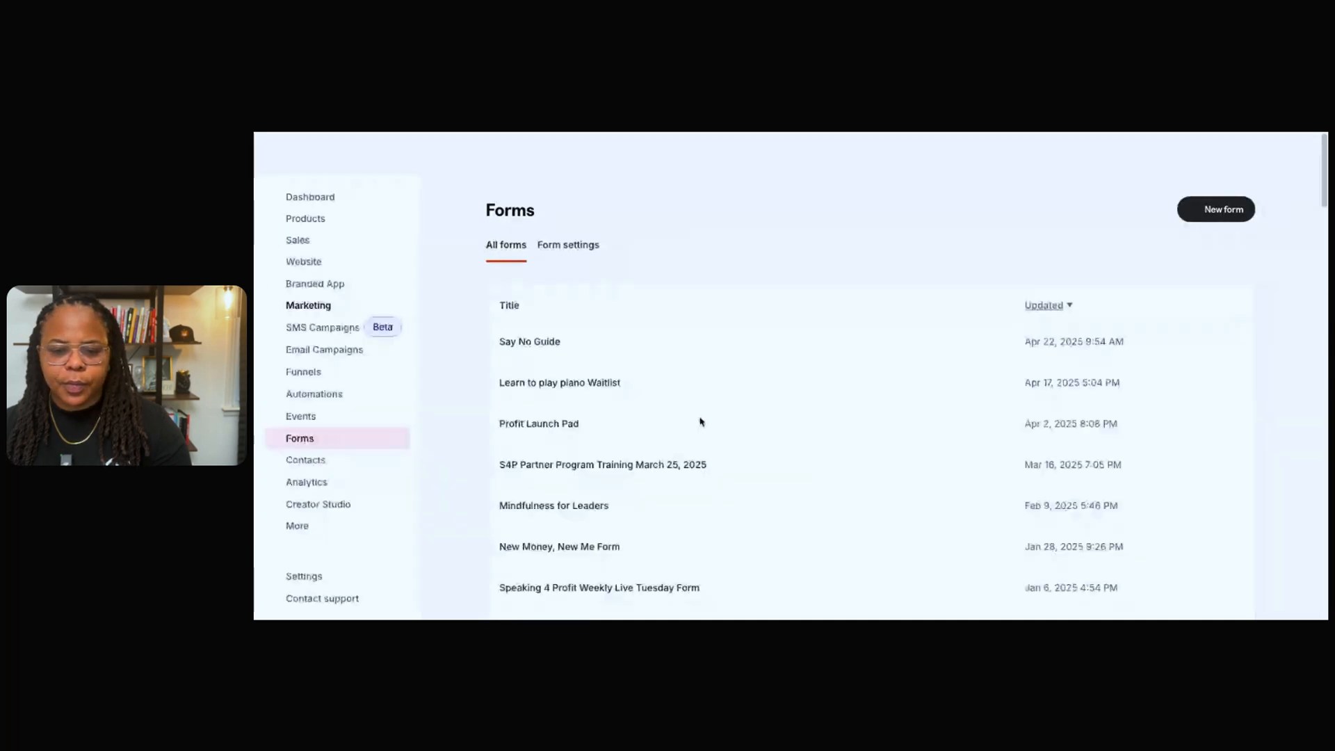
click(531, 386)
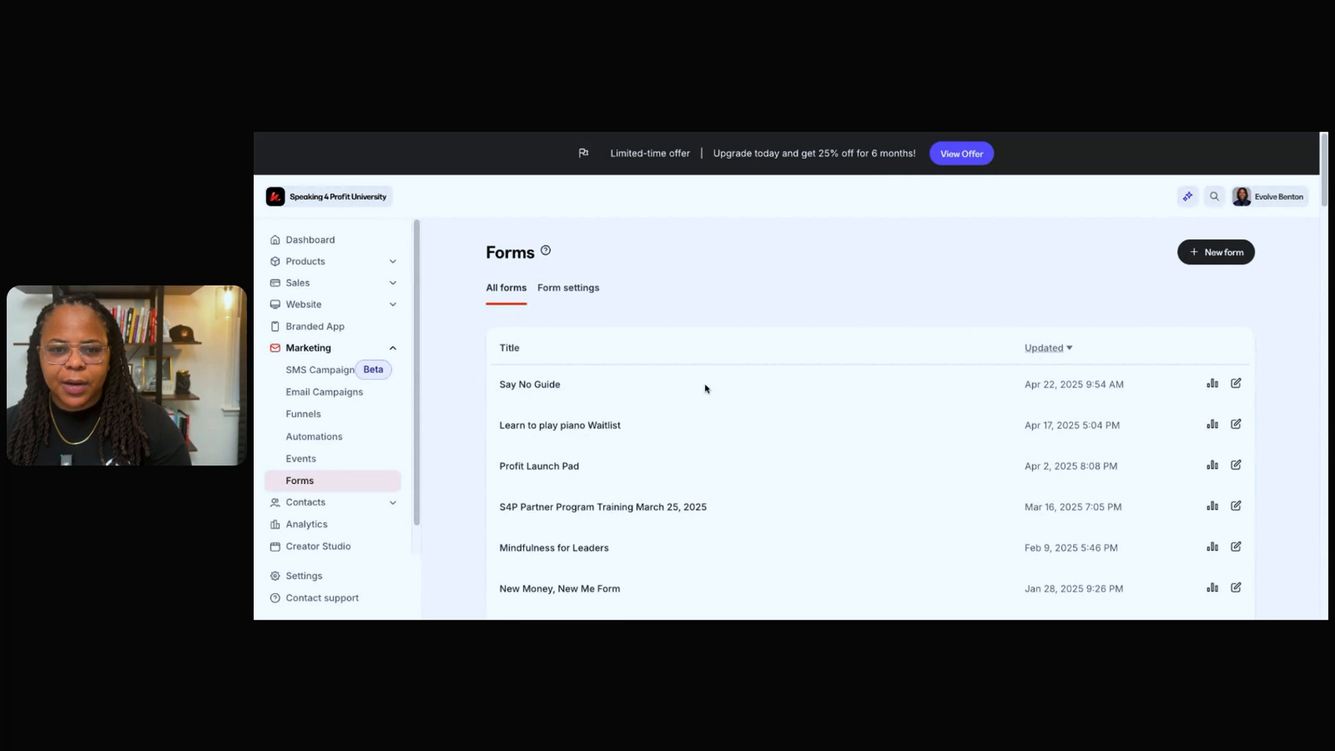
Add an automation that grants the "Top 5 ways to say no in business" offer on form submission, keeping the offer grant email enabled.
scroll(768, 419, down, 15)
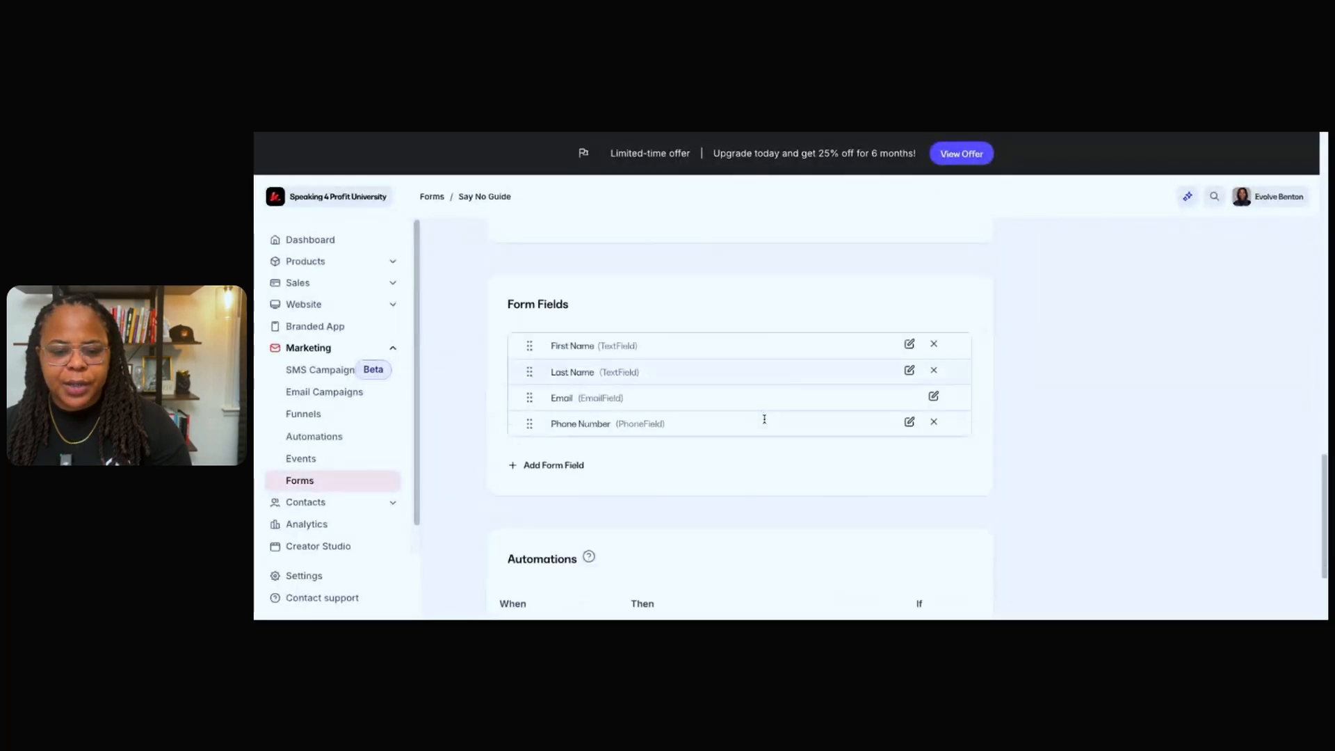
click(572, 551)
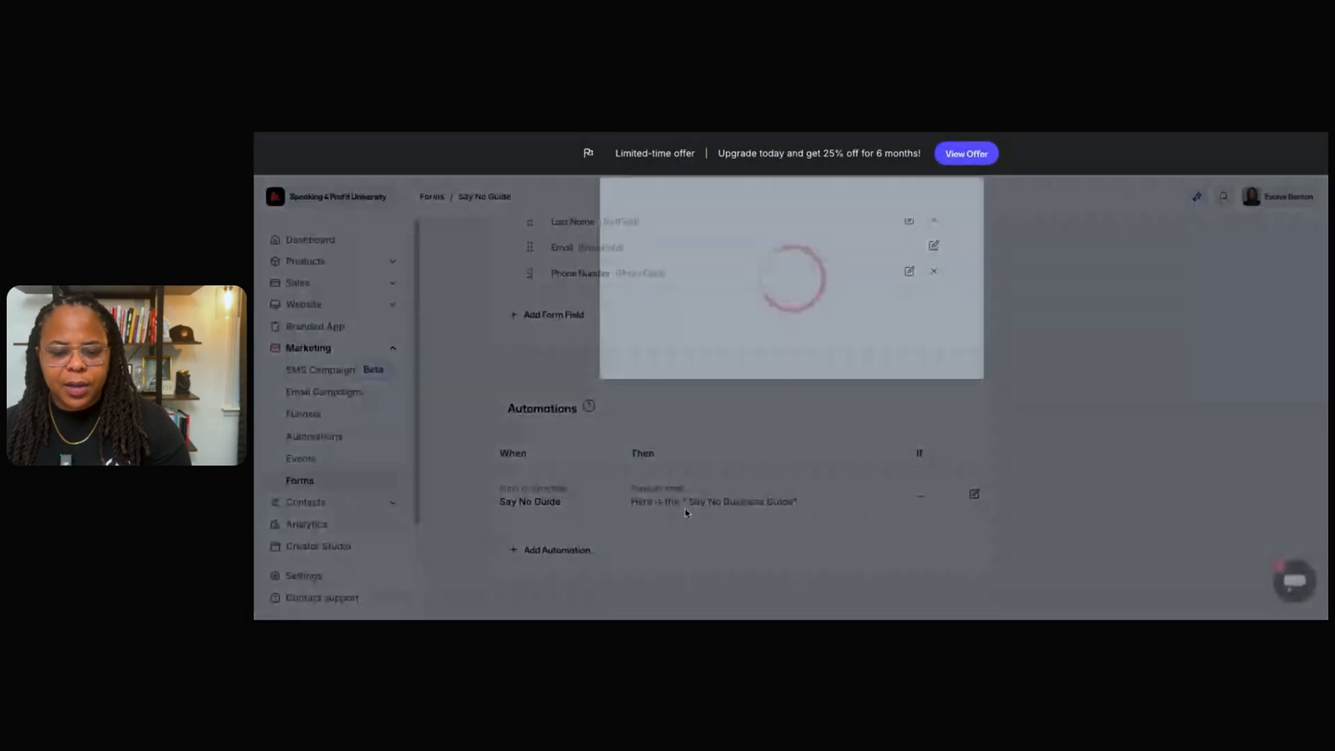
click(771, 401)
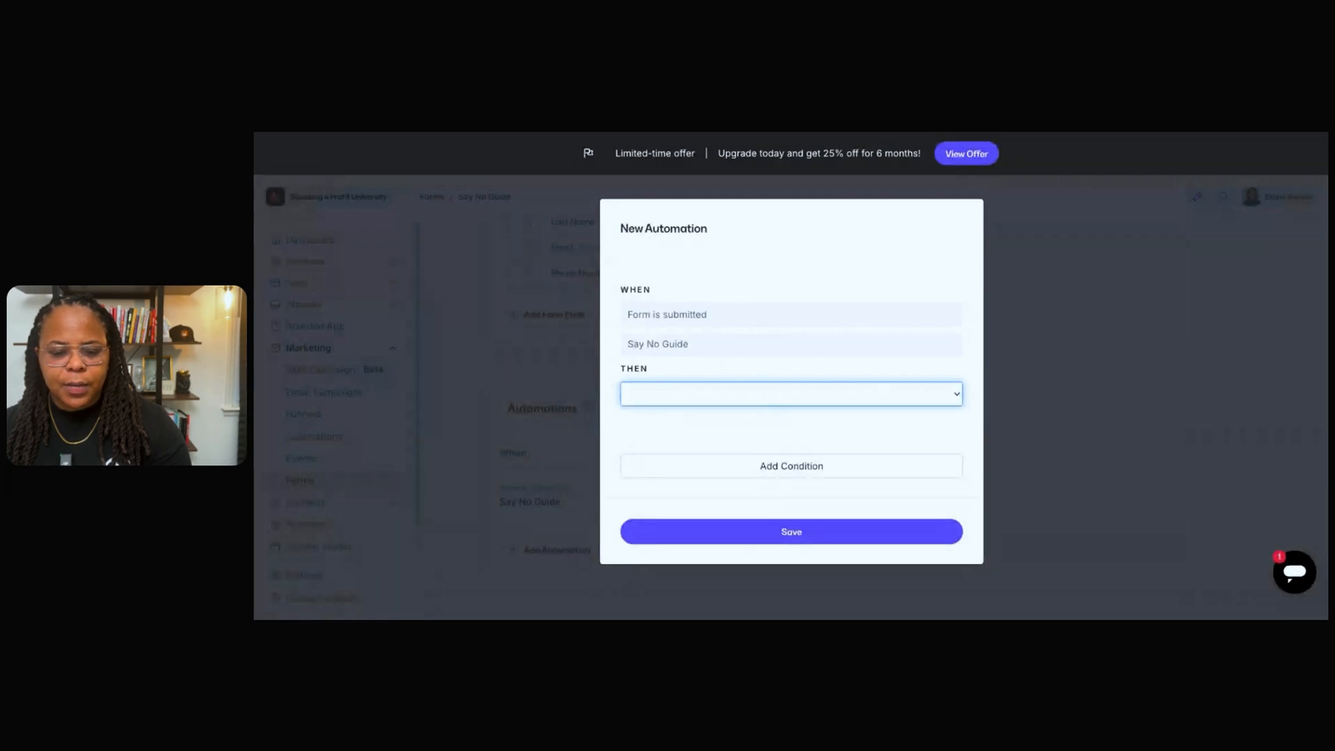
click(855, 393)
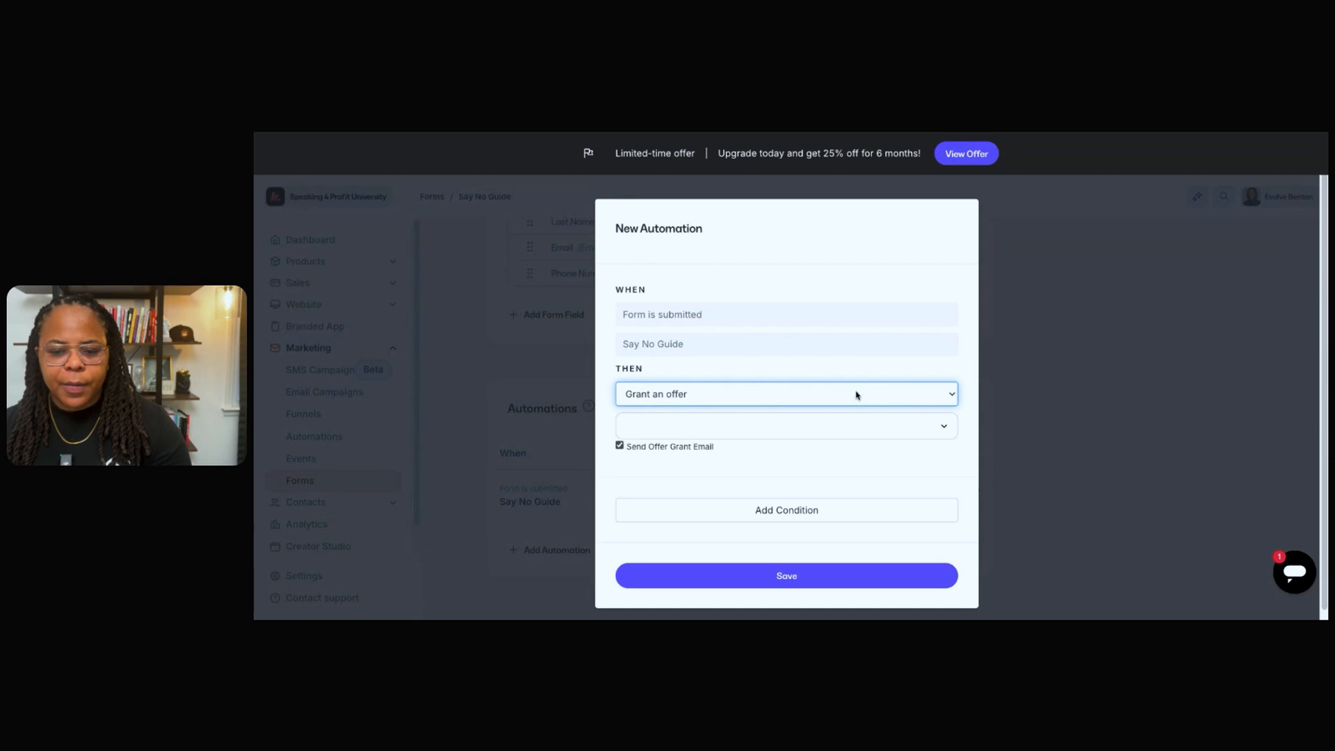
click(745, 426)
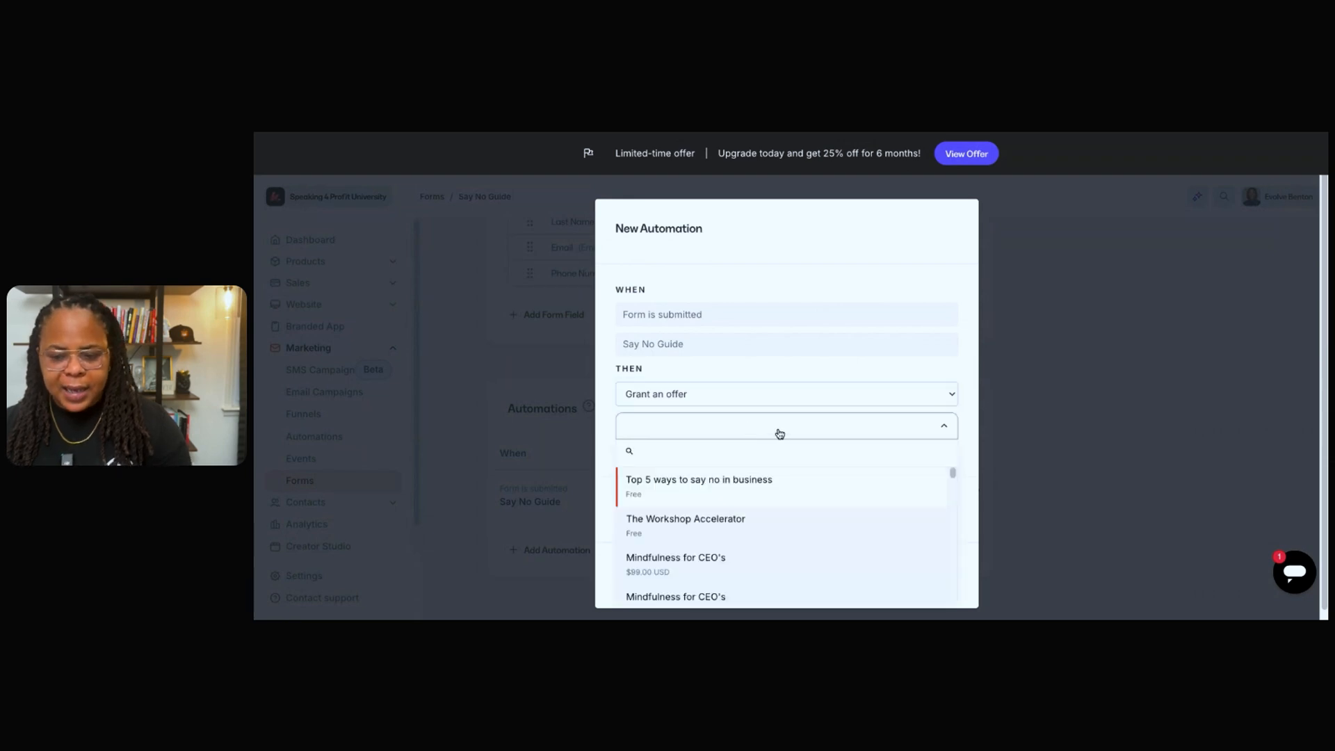
click(764, 491)
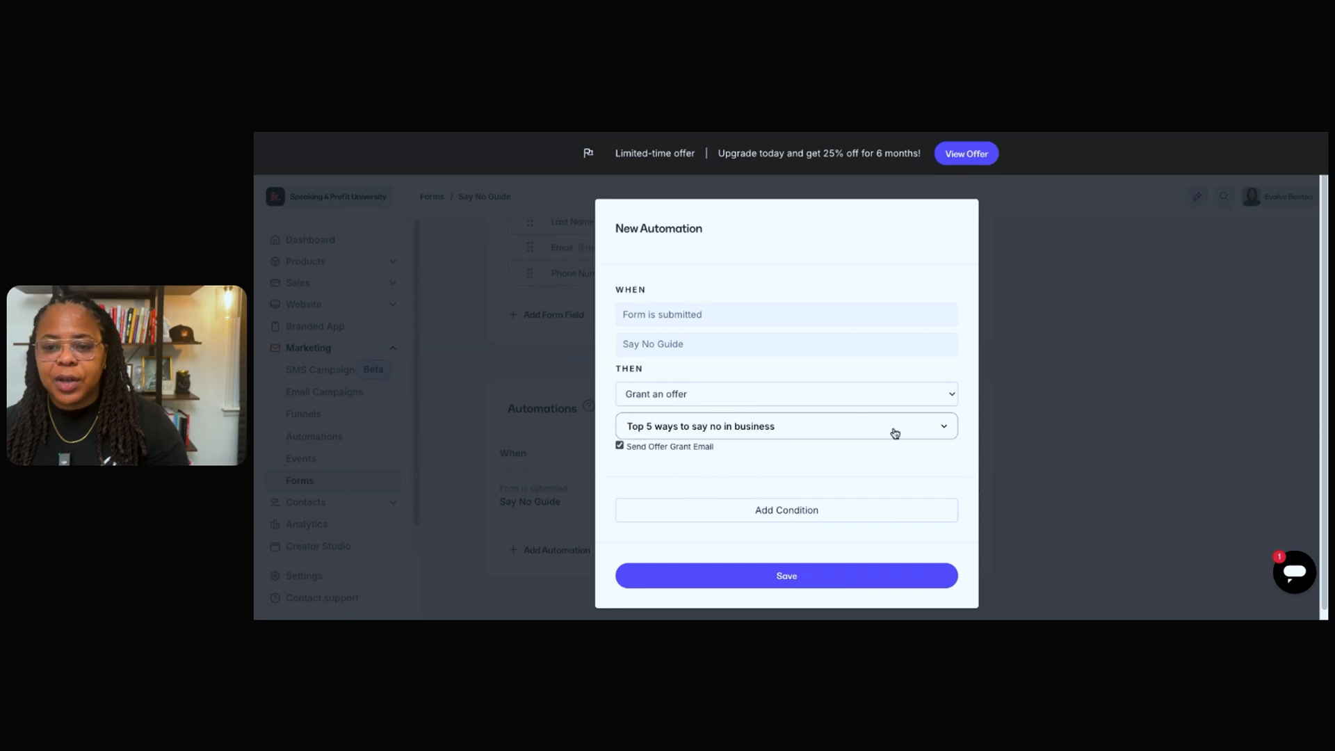
click(849, 584)
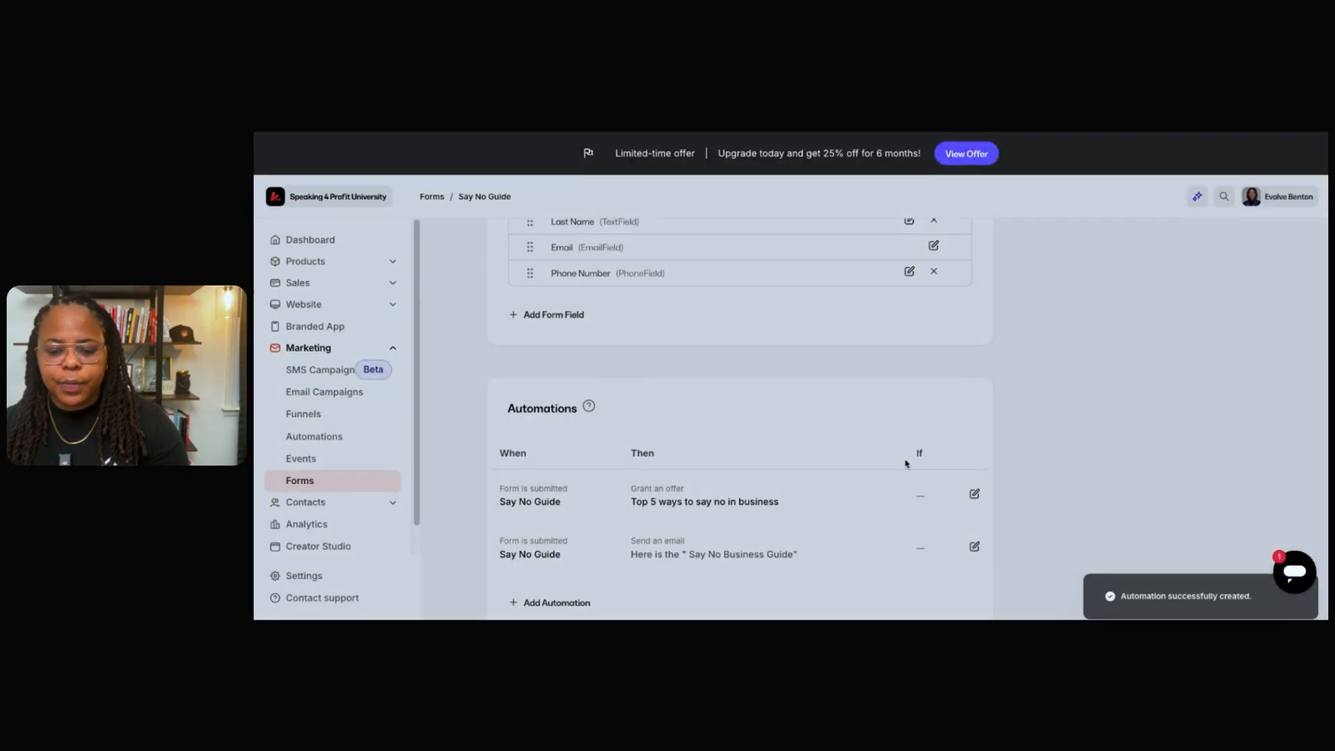
Save the Say No Guide form and head to the website's landing pages.
scroll(878, 526, up, 15)
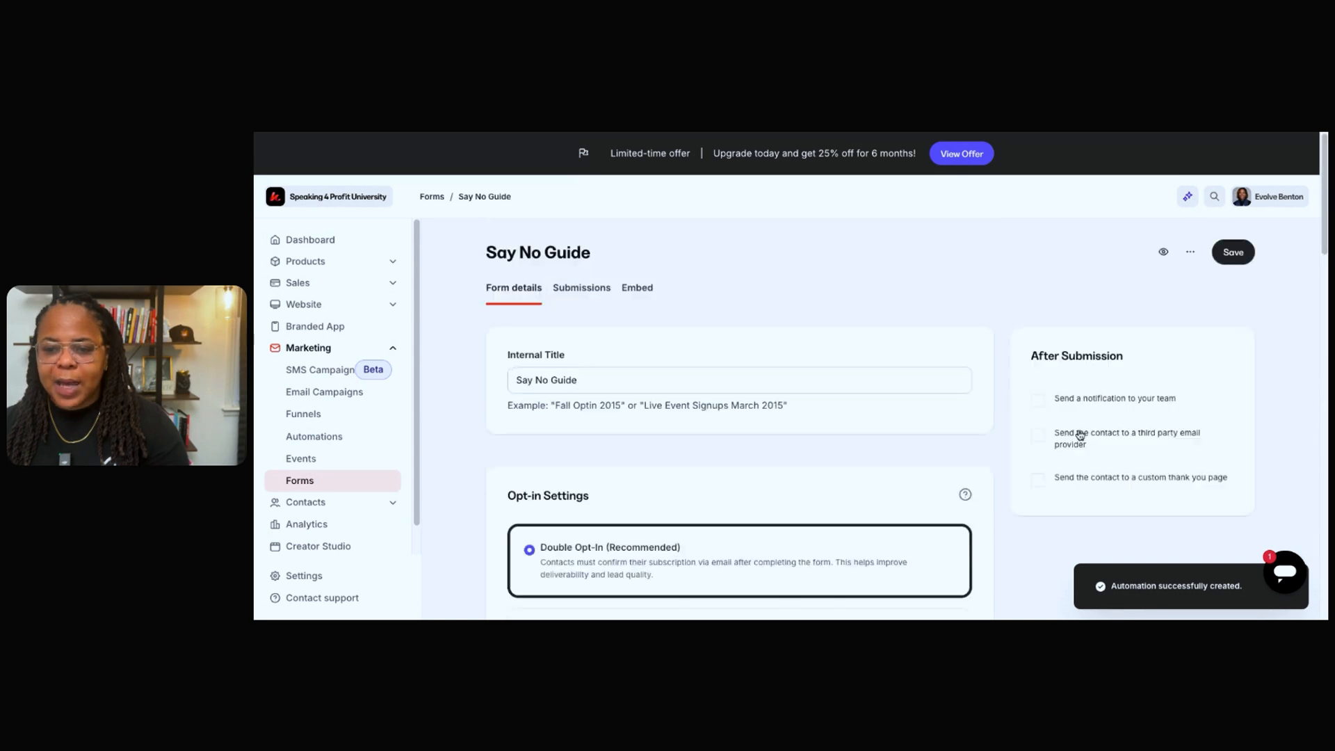
click(1242, 252)
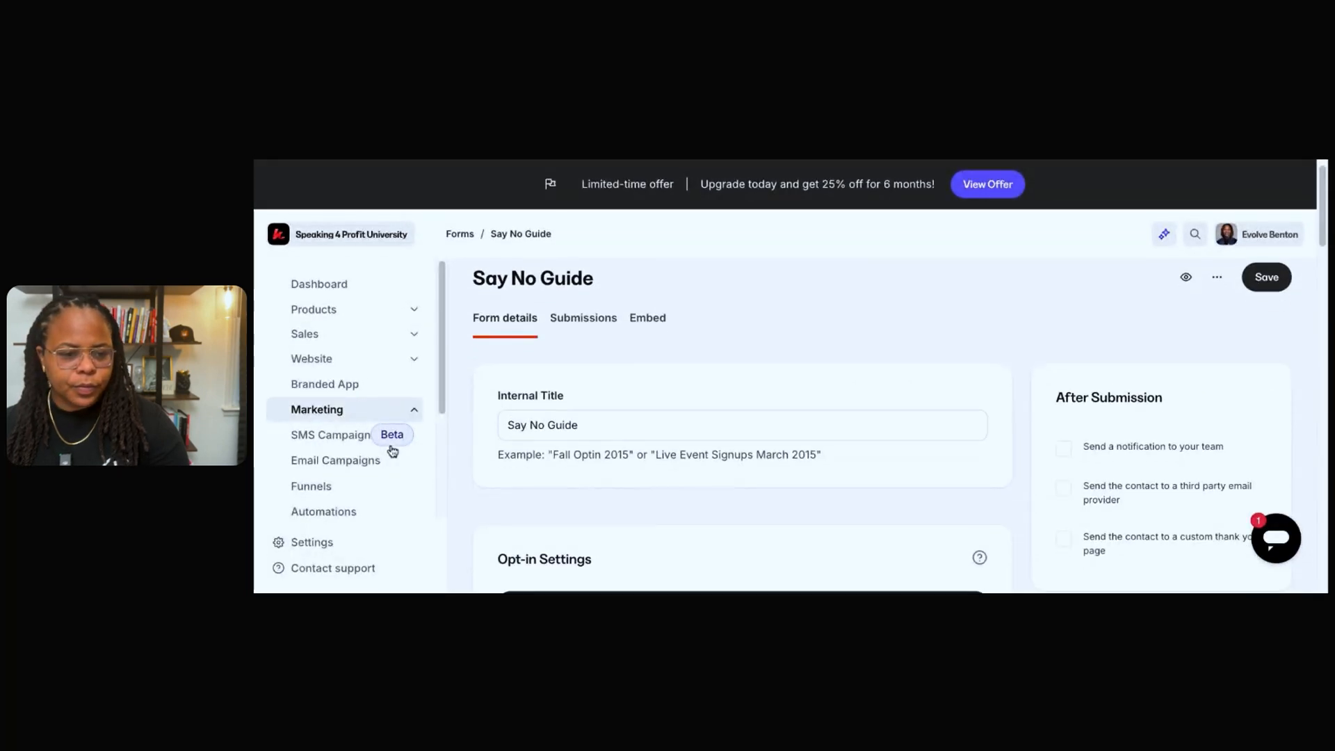
click(373, 359)
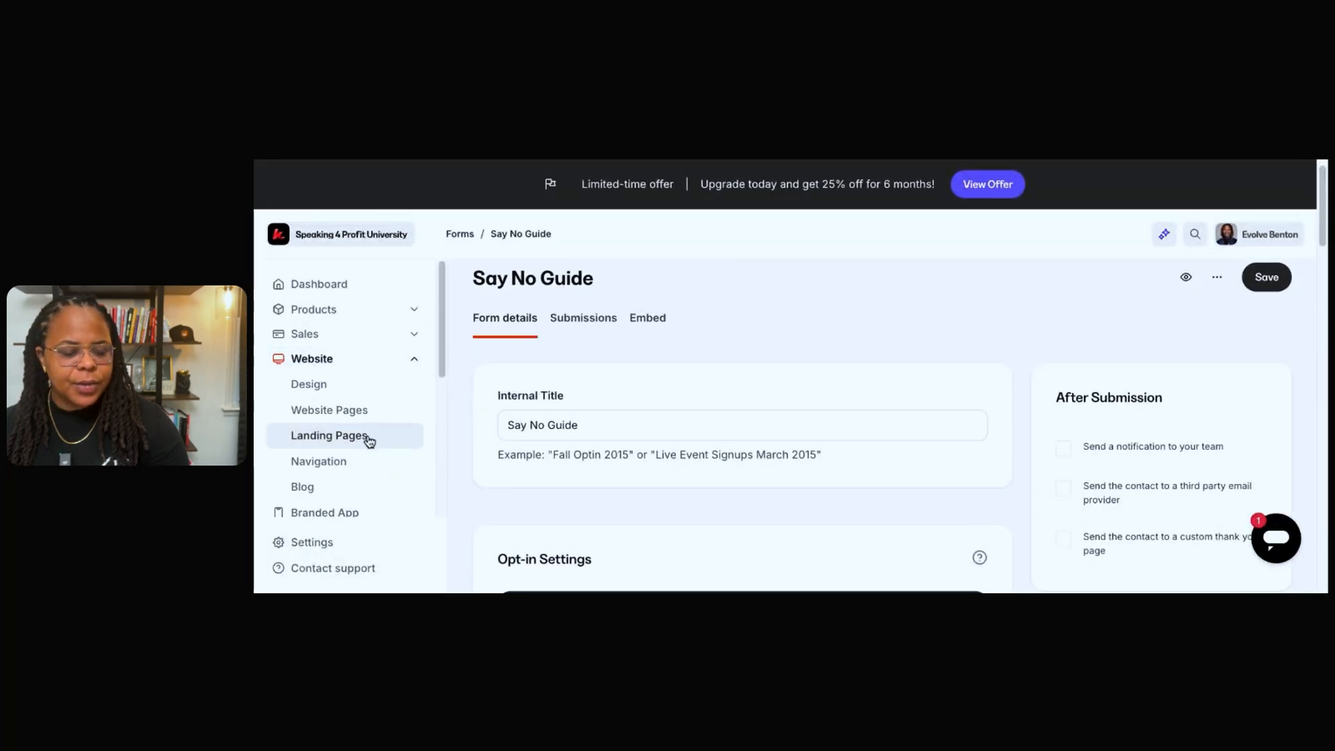